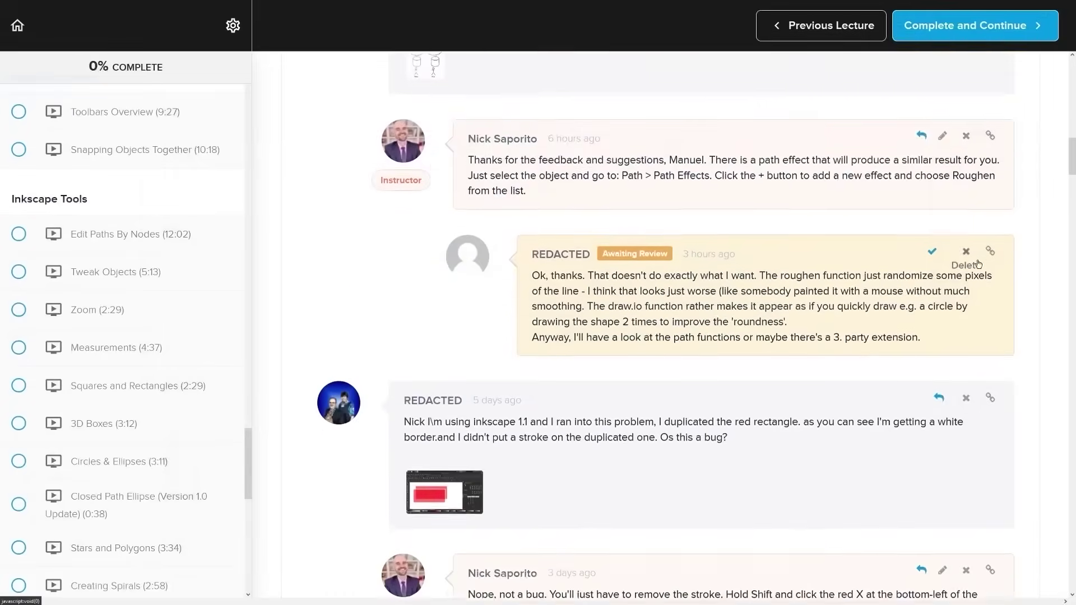
{"action": "scroll", "coordinate": [1000, 255], "scroll_direction": "down", "scroll_amount": 10}
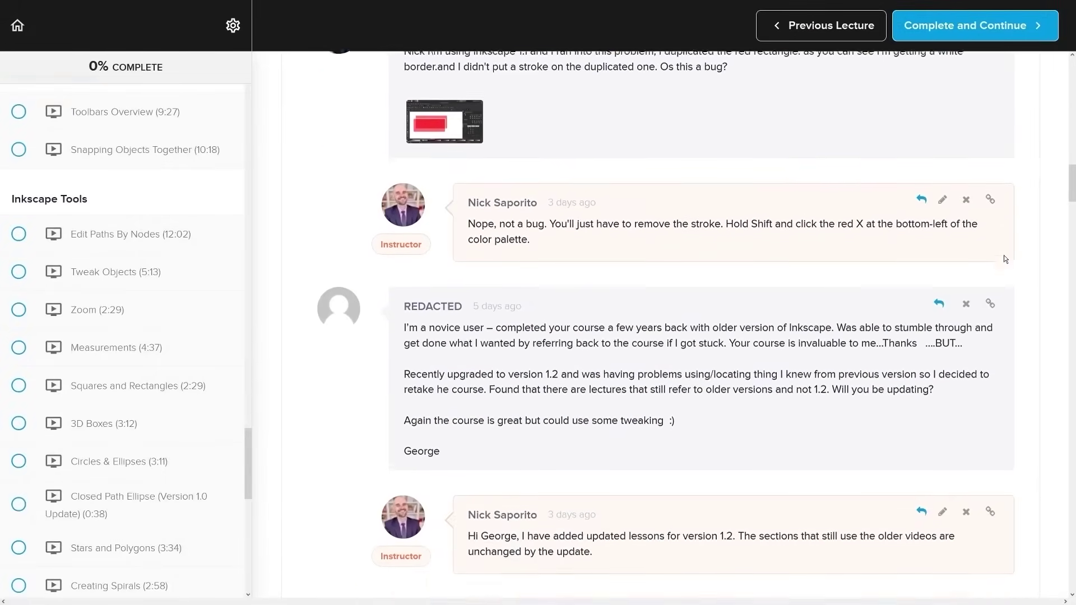
{"action": "scroll", "coordinate": [1003, 256], "scroll_direction": "down", "scroll_amount": 5}
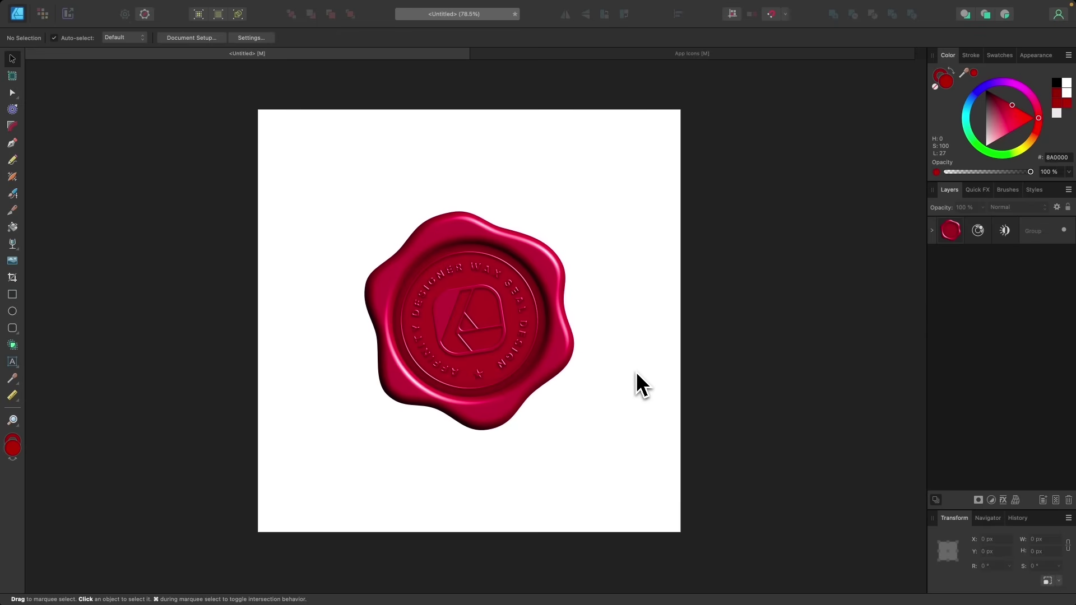
Step: Create a new 1280 × 1280 px document at 72 DPI with the RGB/8 color format
{"action": "key", "text": "super+n"}
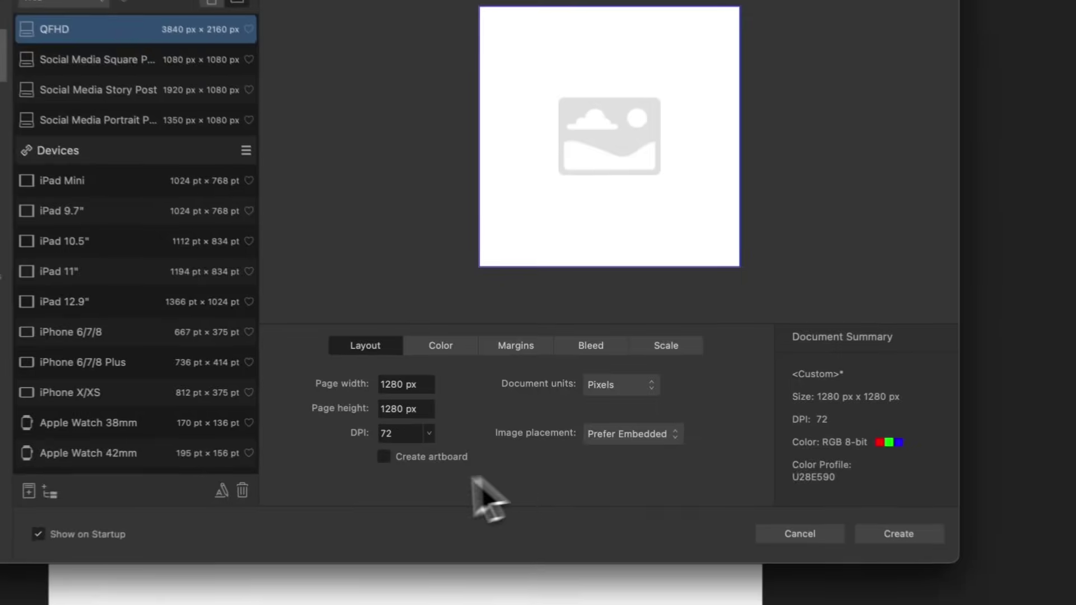
{"action": "left_click", "coordinate": [392, 384]}
{"action": "left_click", "coordinate": [392, 412]}
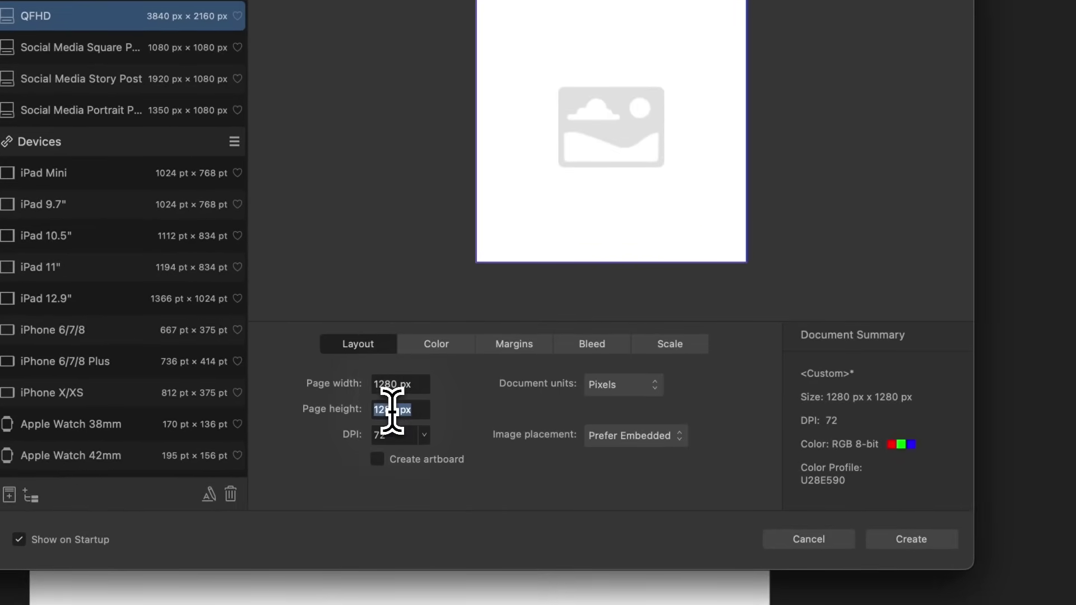
{"action": "left_click", "coordinate": [439, 345]}
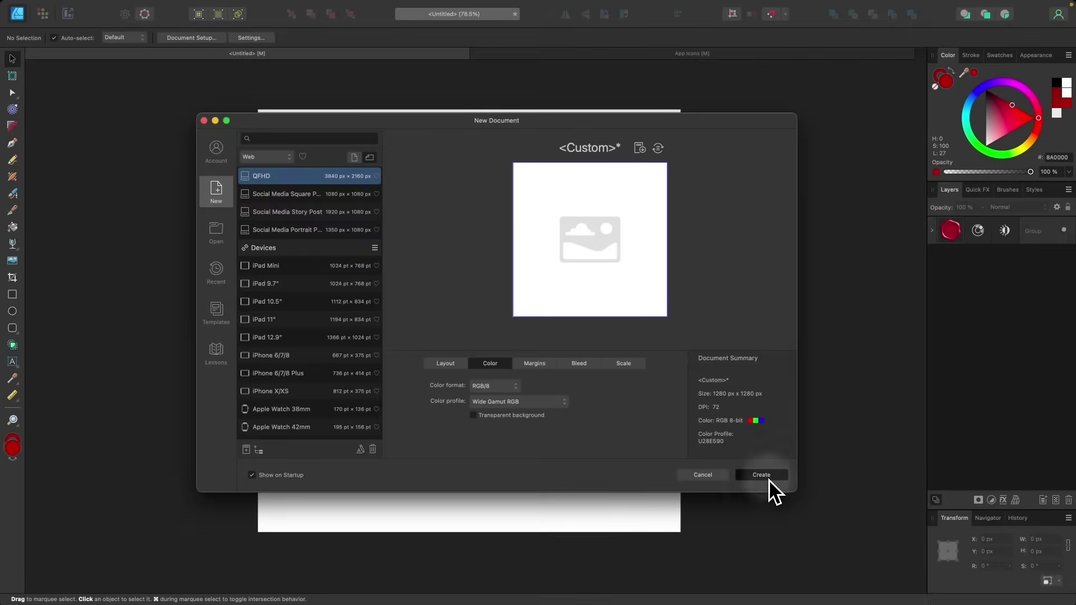
{"action": "left_click", "coordinate": [809, 495]}
Step: Draw a circle about 899 px in diameter outward from the centre of the page
{"action": "scroll", "coordinate": [534, 270], "scroll_direction": "down", "scroll_amount": 2}
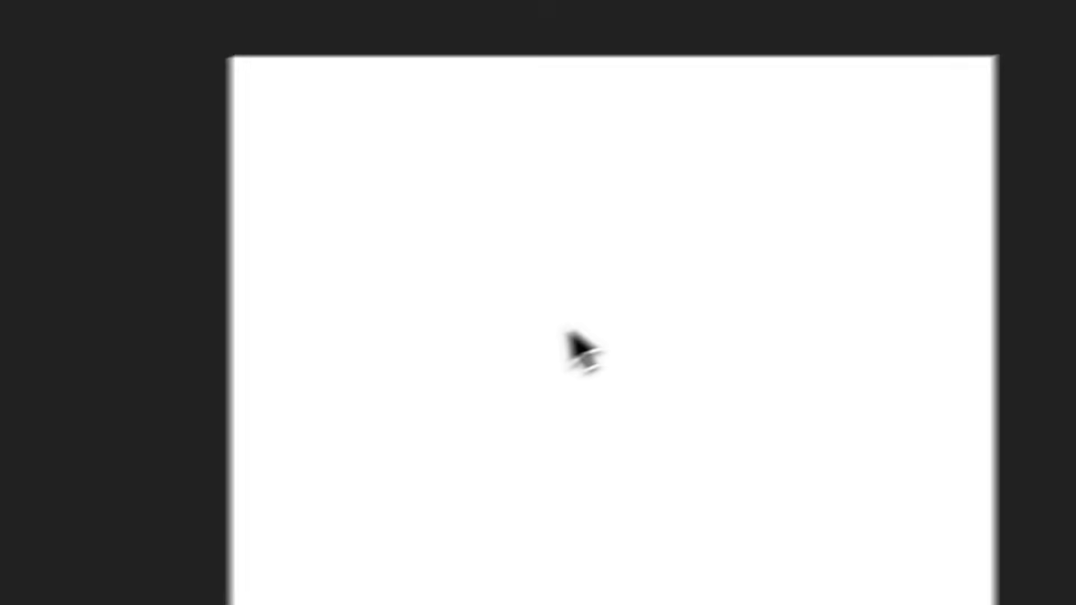
{"action": "left_click", "coordinate": [13, 311]}
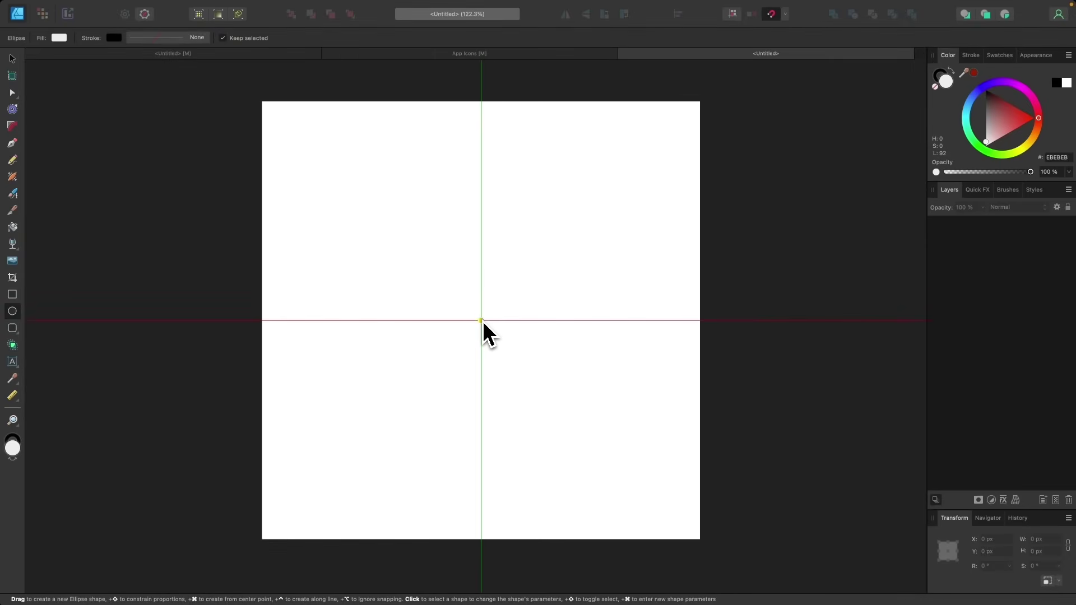
{"action": "left_click_drag", "start_coordinate": [482, 321], "coordinate": [663, 447]}
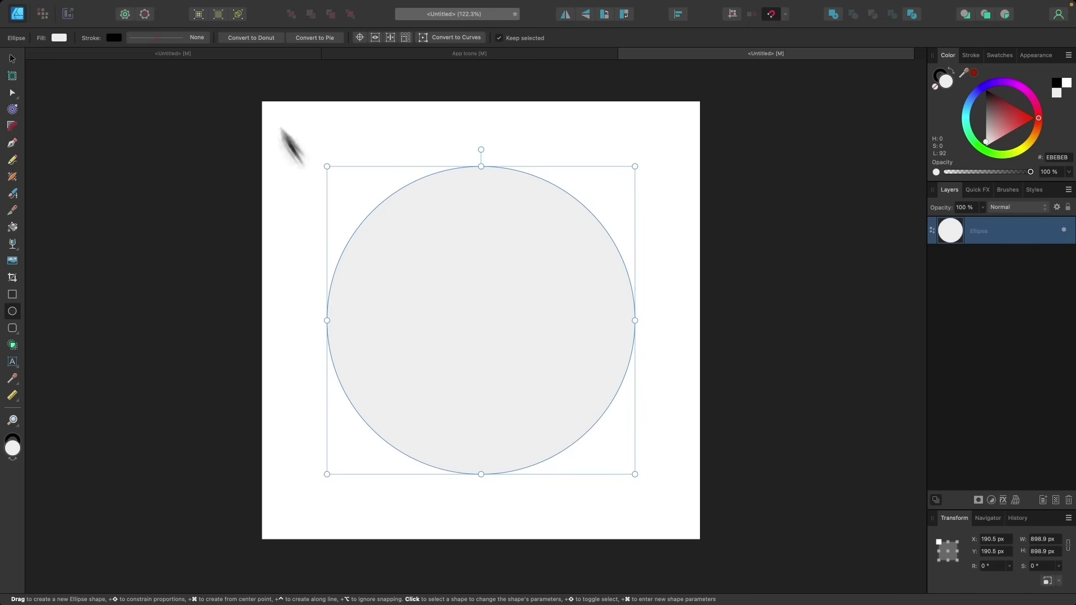
Step: Convert the circle to curves and fill it with dark red AC0005
{"action": "left_click", "coordinate": [190, 7]}
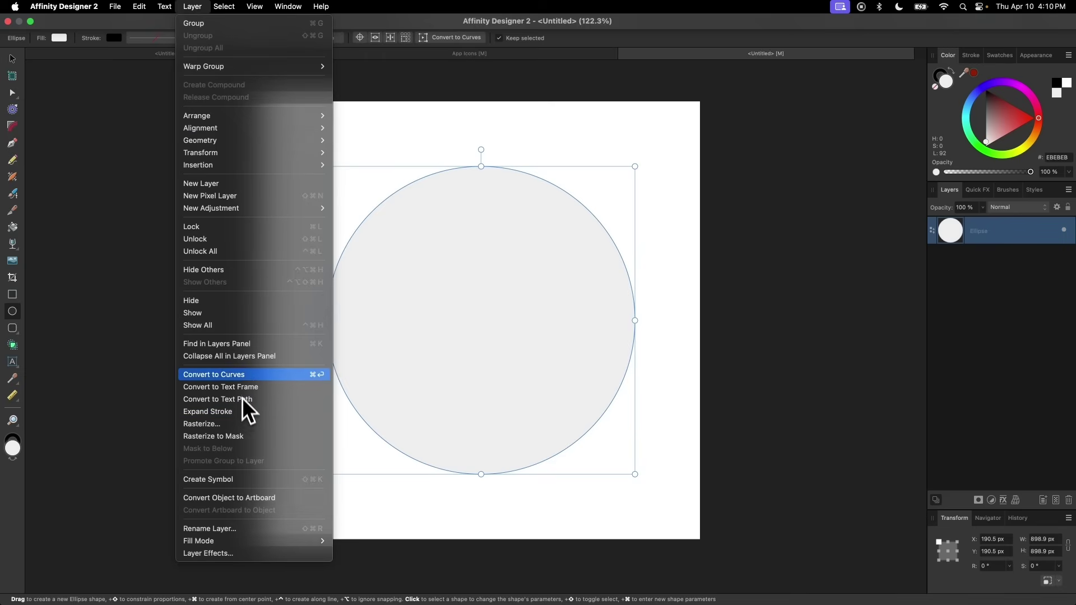
{"action": "left_click", "coordinate": [246, 374]}
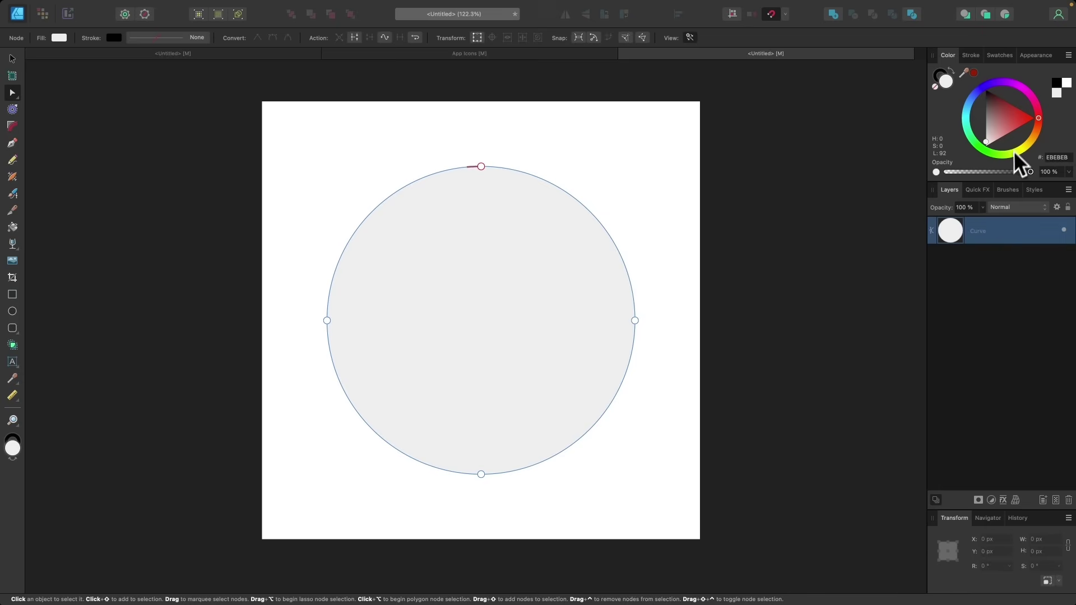
{"action": "mouse_move", "coordinate": [1028, 120]}
{"action": "left_mouse_down"}
{"action": "mouse_move", "coordinate": [1039, 125]}
{"action": "mouse_move", "coordinate": [1041, 114]}
{"action": "mouse_move", "coordinate": [1019, 109]}
{"action": "left_mouse_up"}
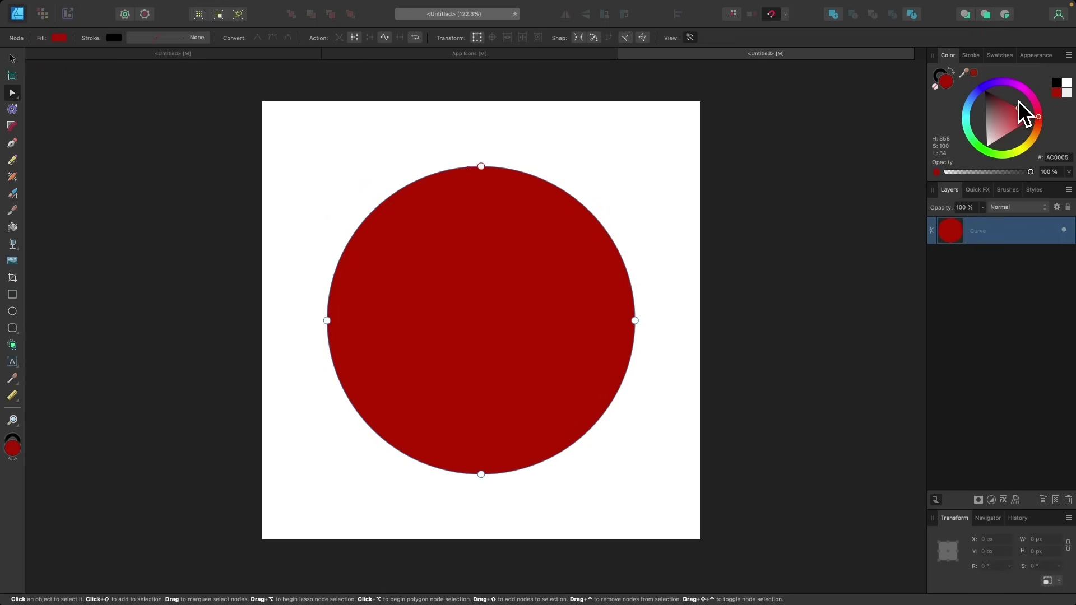
Step: Turn off snapping and add two nodes to each quarter of the circle's outline
{"action": "scroll", "coordinate": [600, 232], "scroll_direction": "up", "scroll_amount": 3}
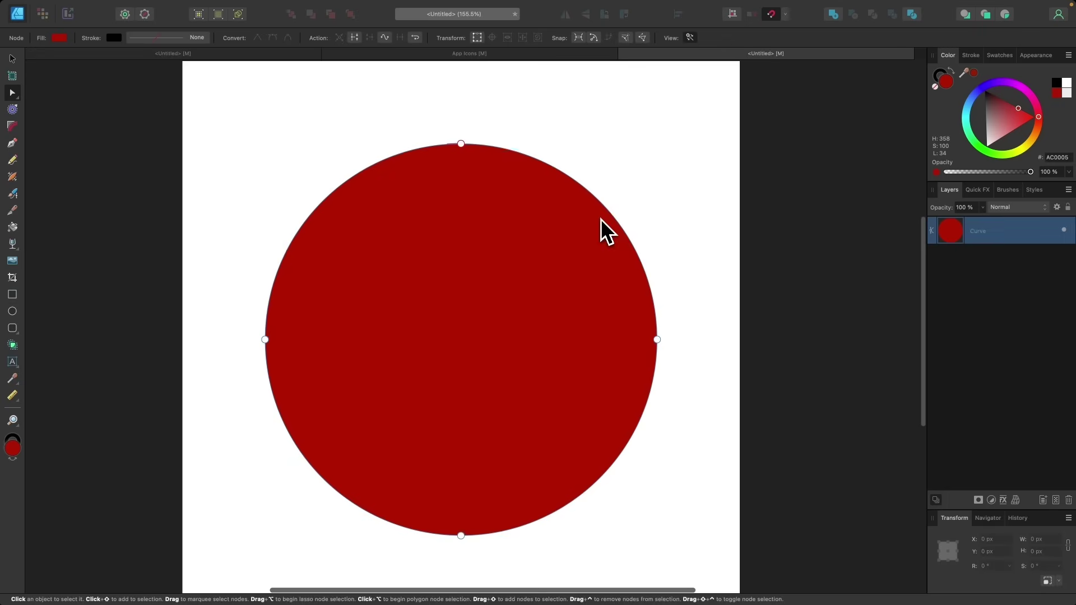
{"action": "scroll", "coordinate": [367, 342], "scroll_direction": "down", "scroll_amount": 1}
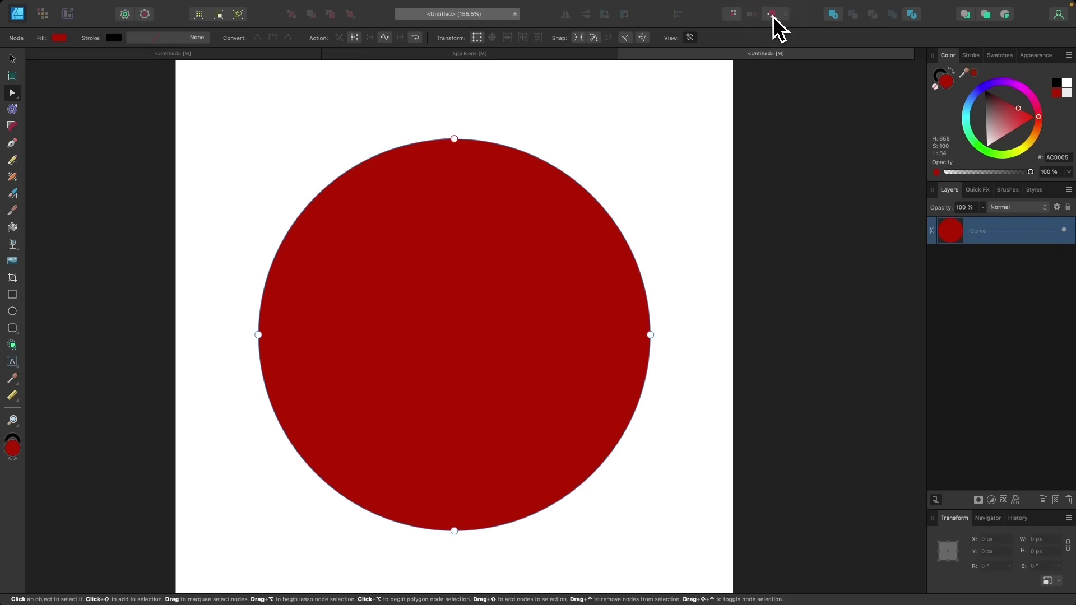
{"action": "left_click", "coordinate": [279, 247]}
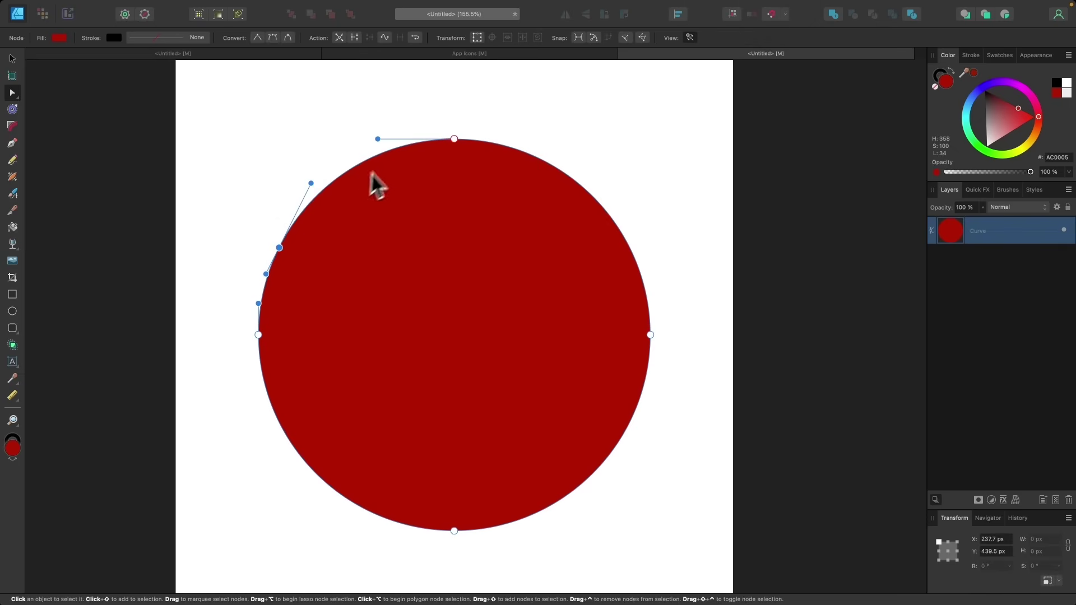
{"action": "left_click", "coordinate": [358, 166]}
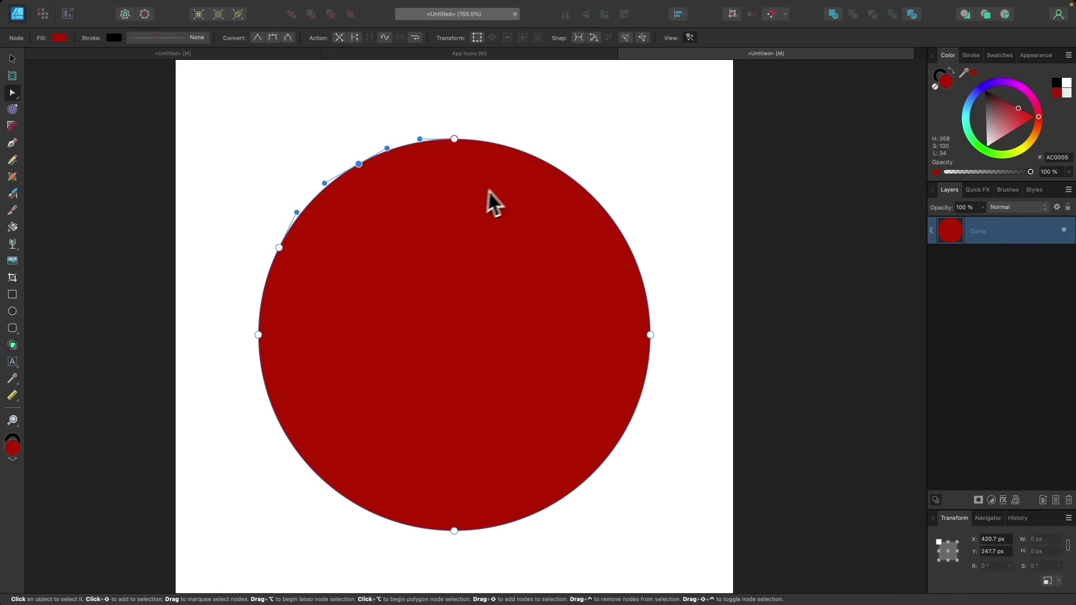
{"action": "left_click", "coordinate": [533, 157]}
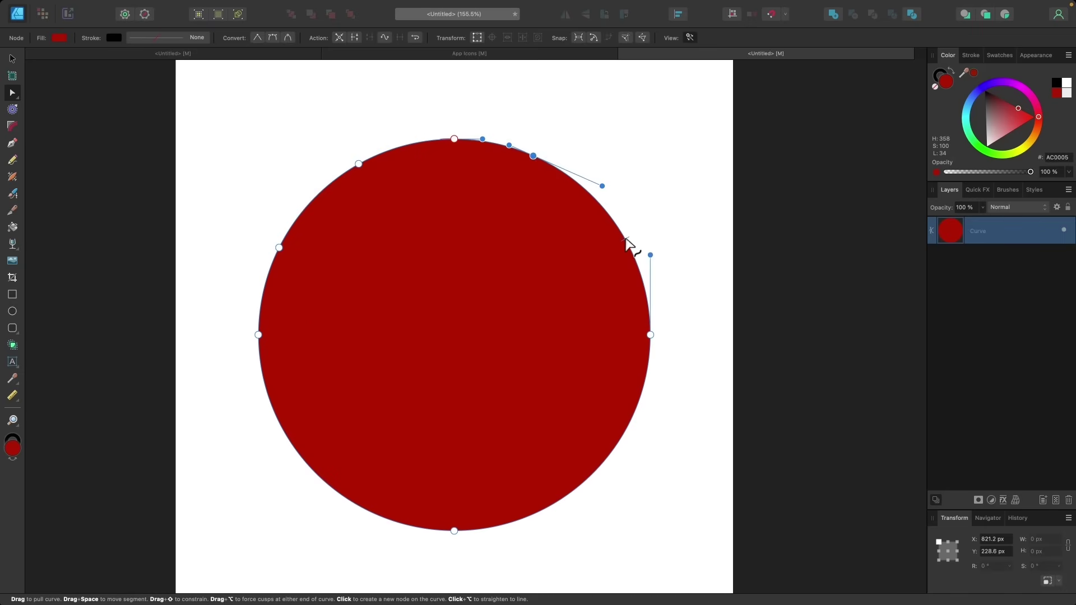
{"action": "left_click", "coordinate": [625, 240]}
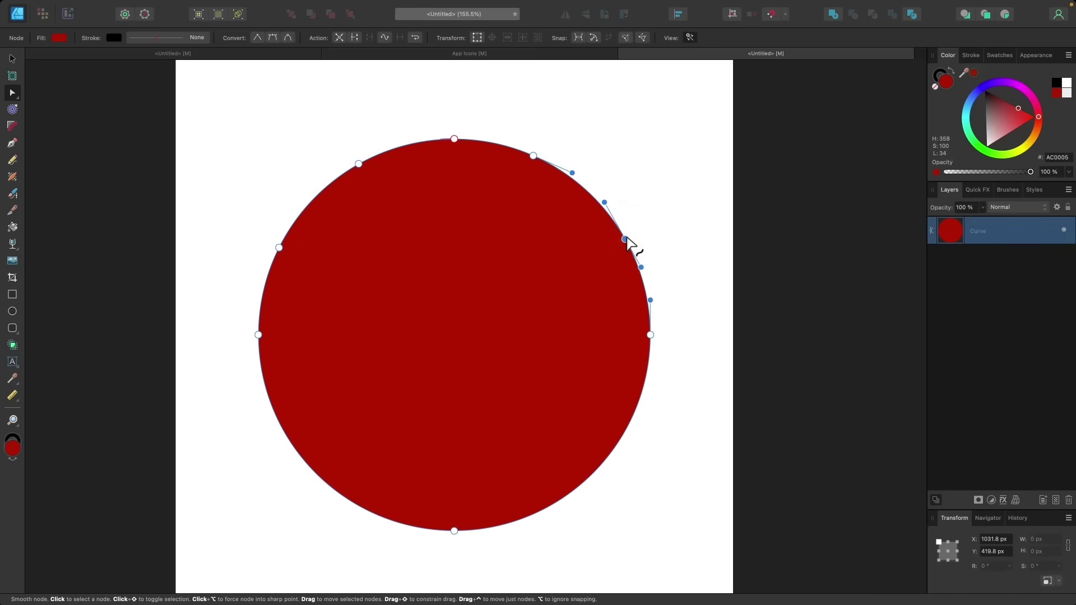
{"action": "left_click", "coordinate": [551, 505]}
{"action": "left_click", "coordinate": [631, 419]}
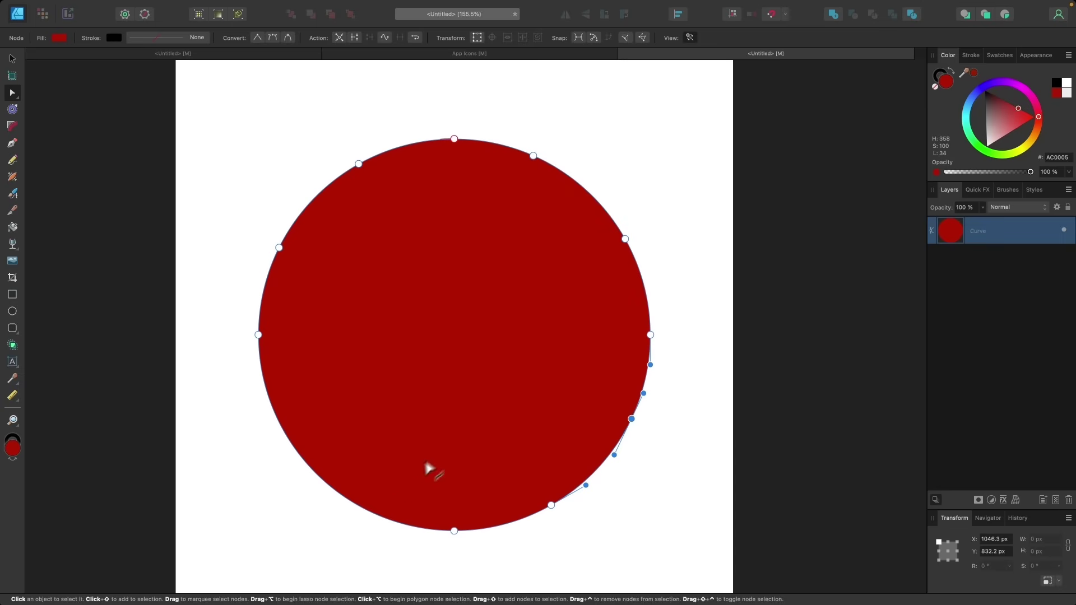
{"action": "left_click", "coordinate": [391, 520]}
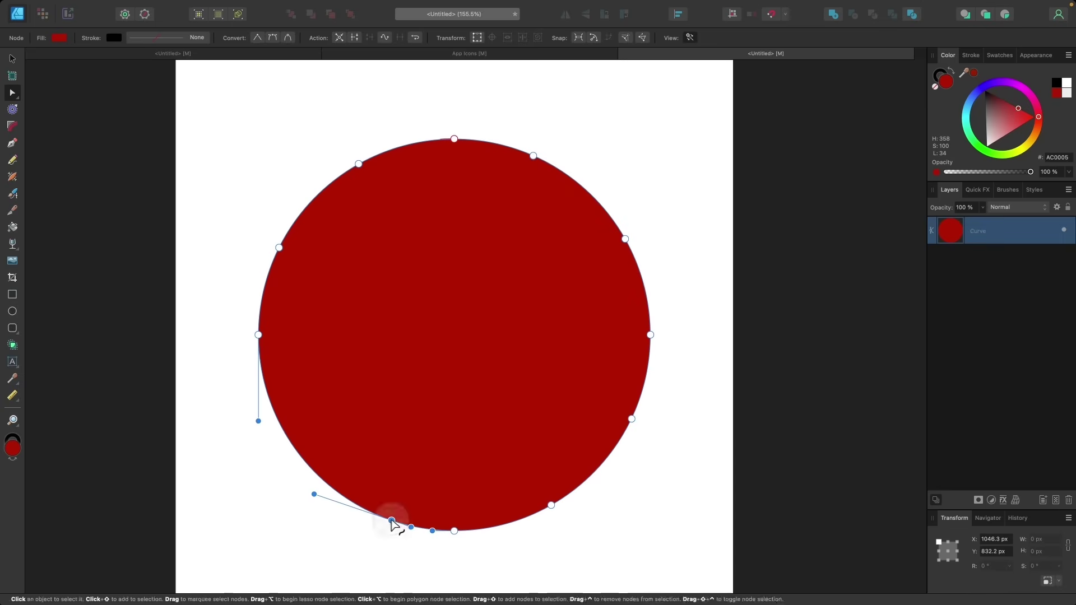
{"action": "left_click", "coordinate": [291, 443]}
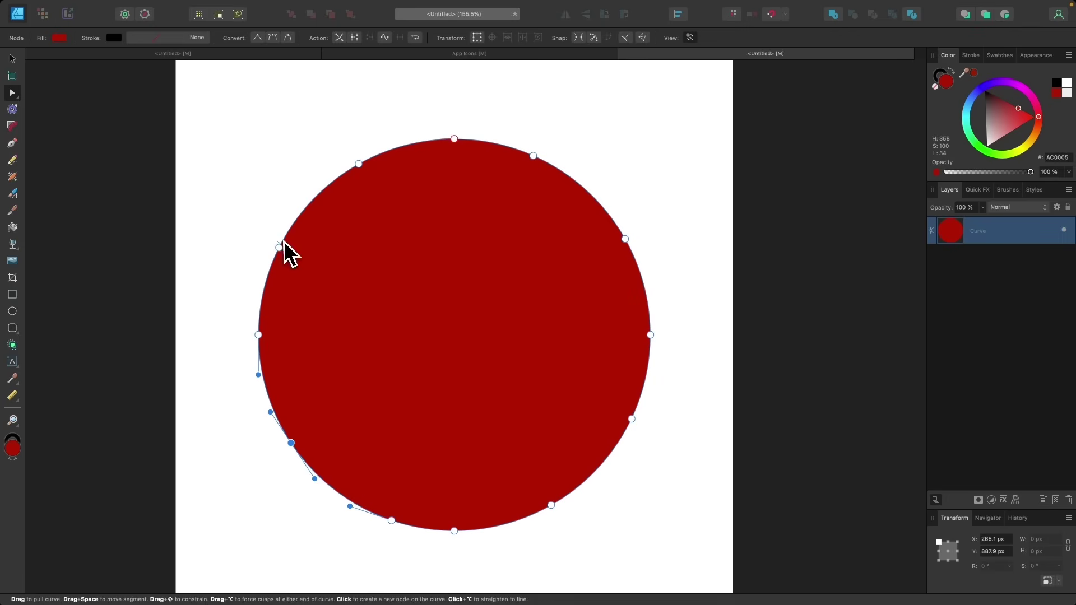
Step: Move the nodes around the circle alternately outward and inward to form an irregular, wavy outline with six lobes
{"action": "left_click_drag", "start_coordinate": [279, 247], "coordinate": [268, 236]}
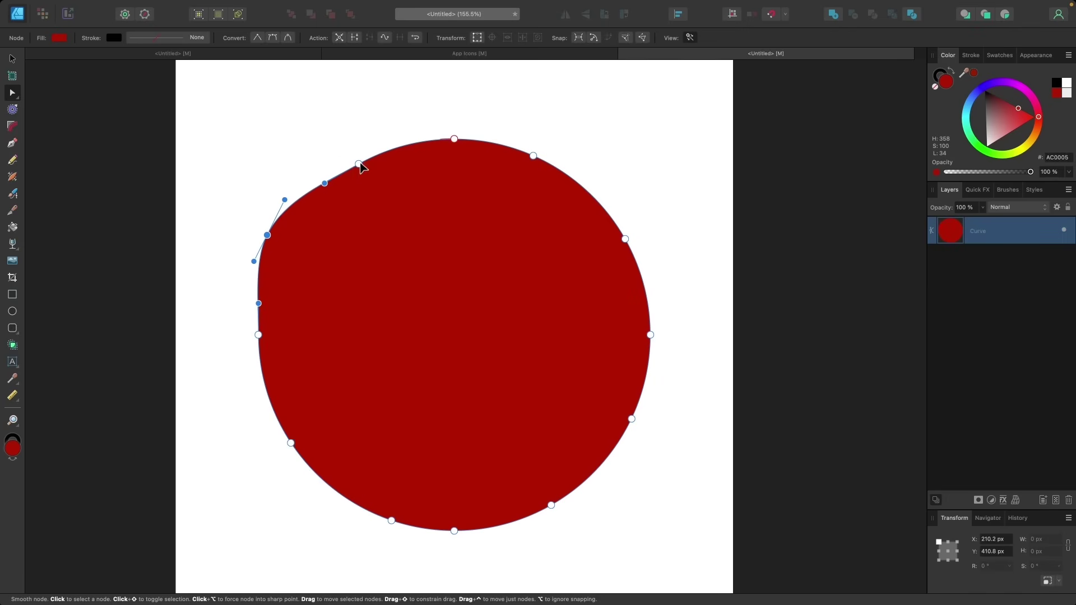
{"action": "left_click_drag", "start_coordinate": [360, 164], "coordinate": [362, 169]}
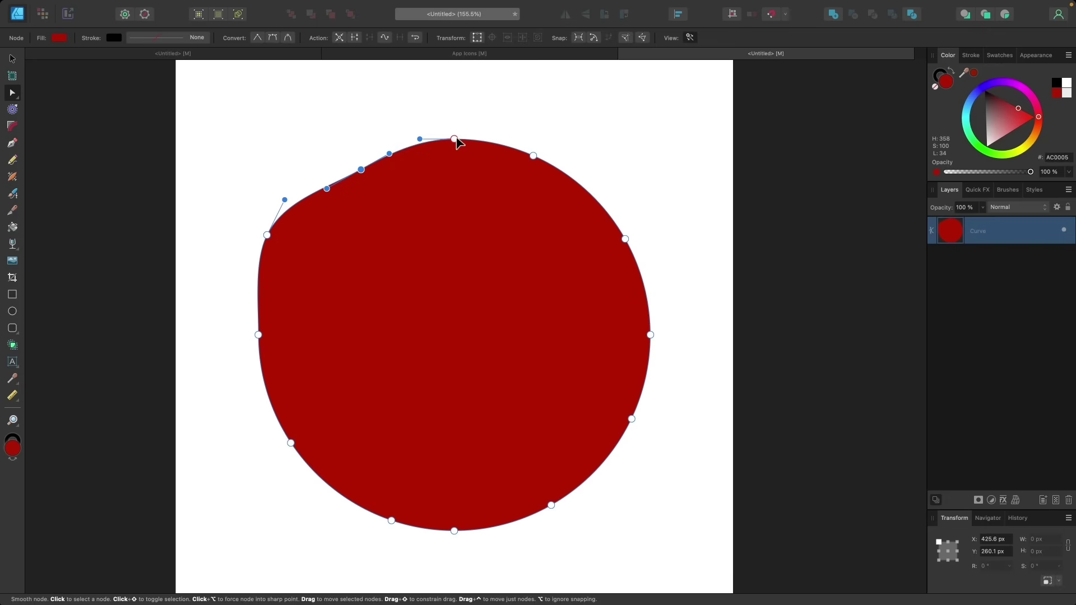
{"action": "left_click_drag", "start_coordinate": [454, 139], "coordinate": [458, 130]}
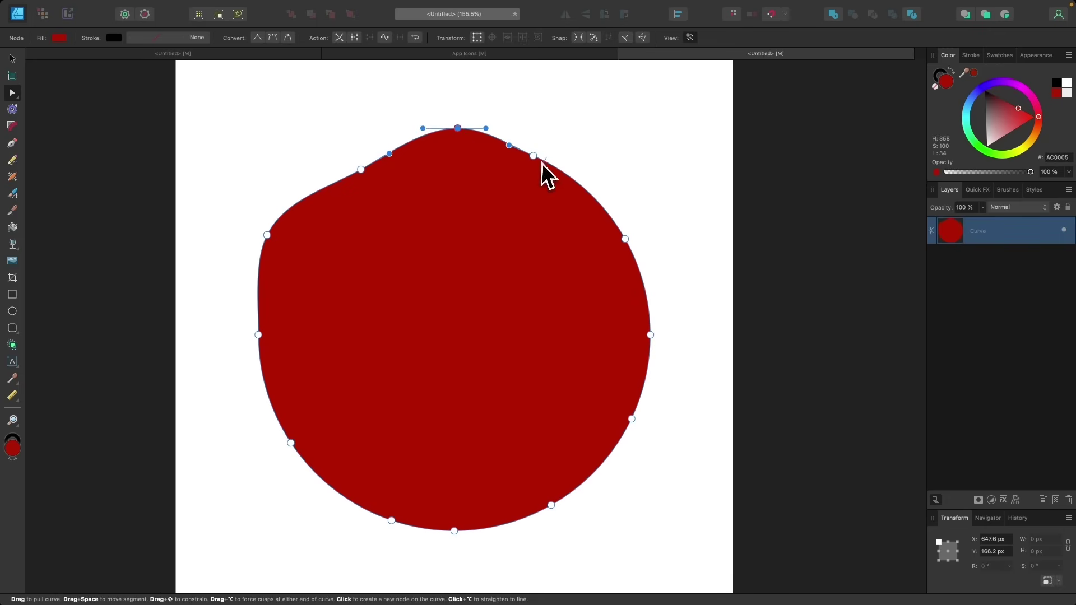
{"action": "left_click_drag", "start_coordinate": [533, 157], "coordinate": [535, 163]}
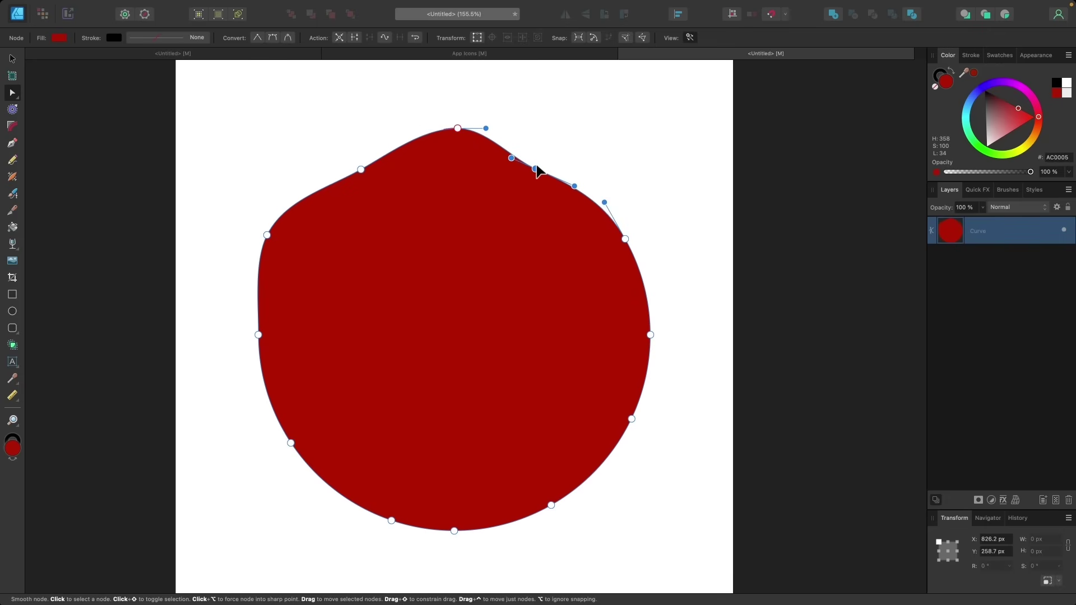
{"action": "left_click_drag", "start_coordinate": [625, 239], "coordinate": [636, 229]}
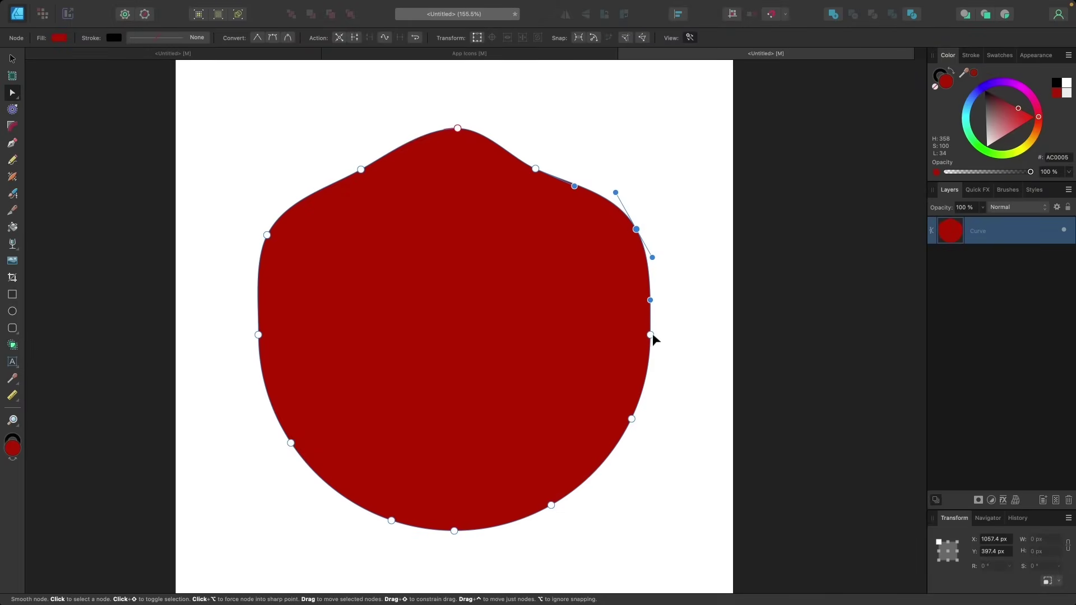
{"action": "left_click_drag", "start_coordinate": [651, 333], "coordinate": [643, 343]}
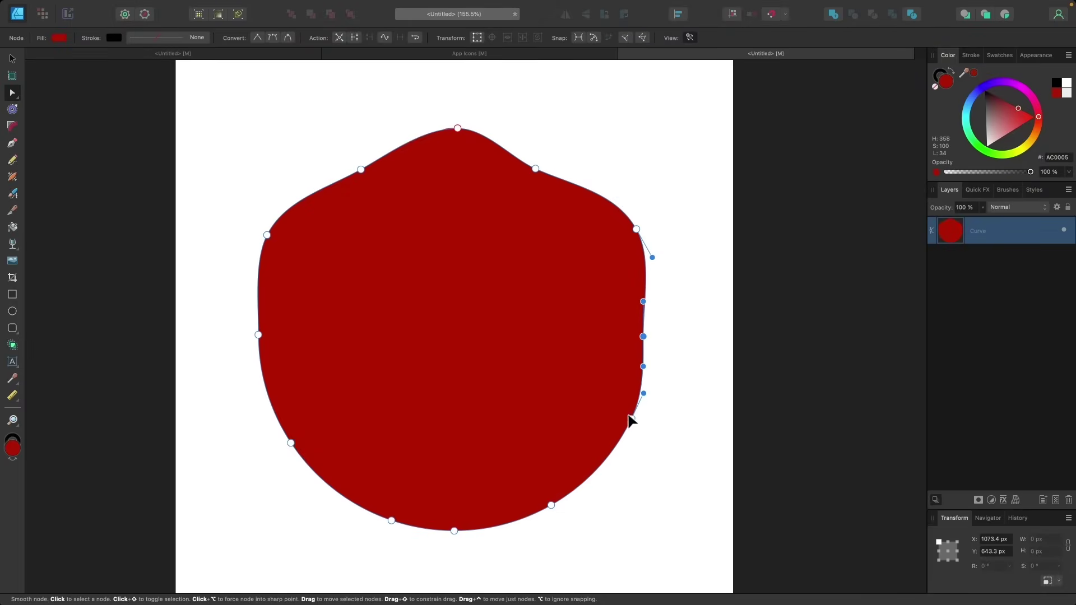
{"action": "left_click_drag", "start_coordinate": [632, 420], "coordinate": [637, 428]}
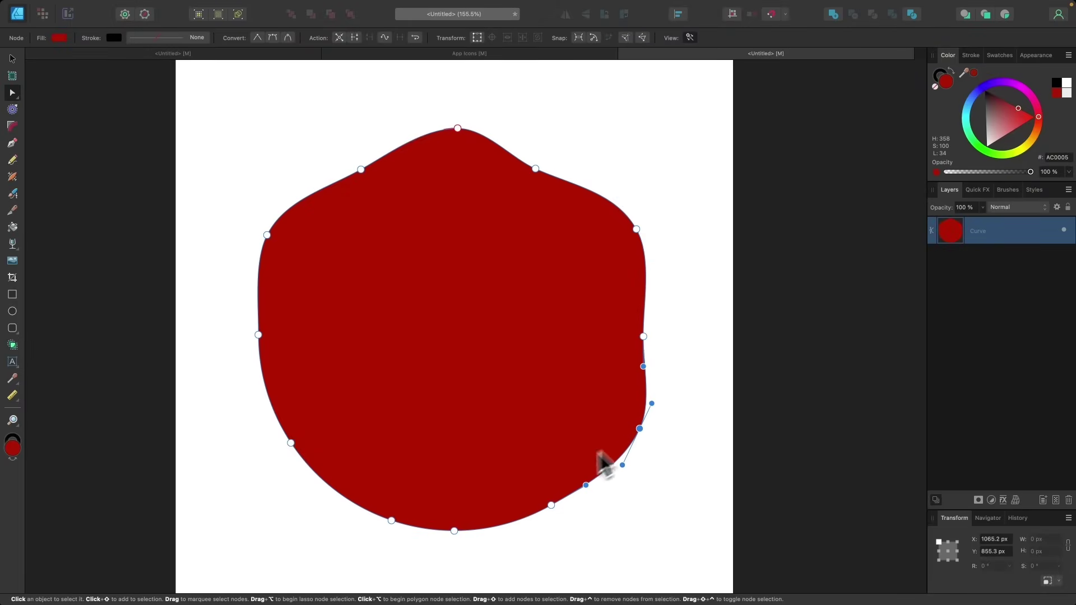
{"action": "left_click_drag", "start_coordinate": [552, 505], "coordinate": [551, 490]}
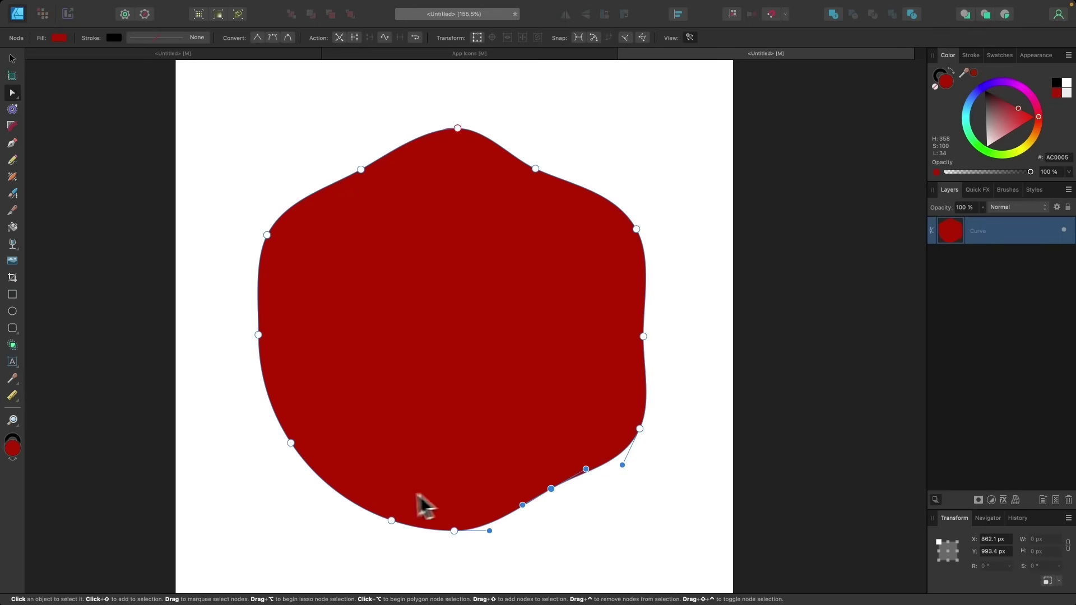
{"action": "left_click_drag", "start_coordinate": [394, 521], "coordinate": [391, 508]}
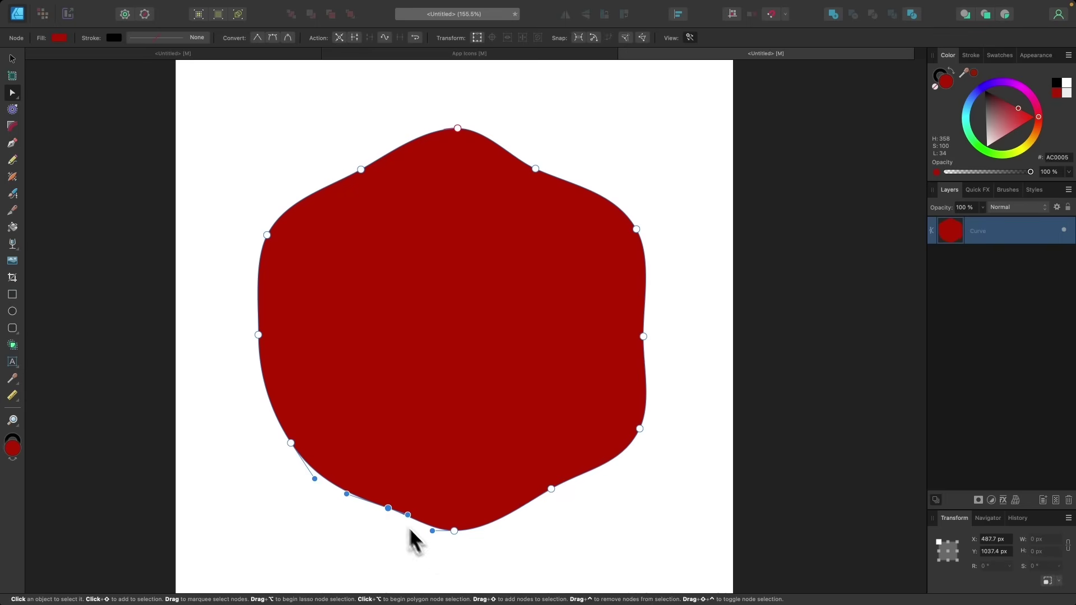
{"action": "left_click_drag", "start_coordinate": [457, 531], "coordinate": [461, 536]}
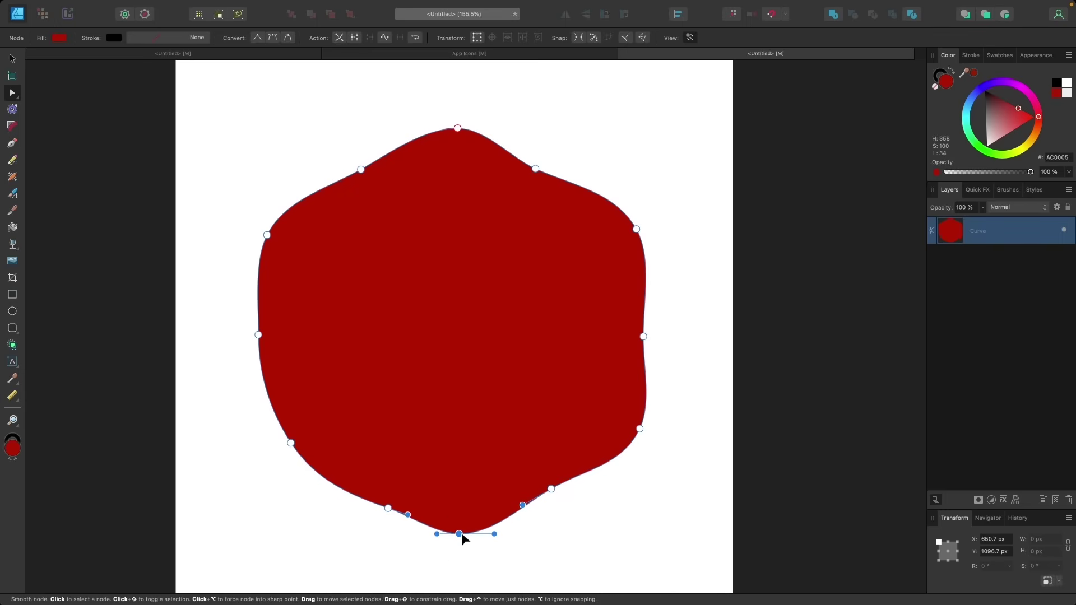
{"action": "left_click_drag", "start_coordinate": [291, 447], "coordinate": [286, 453]}
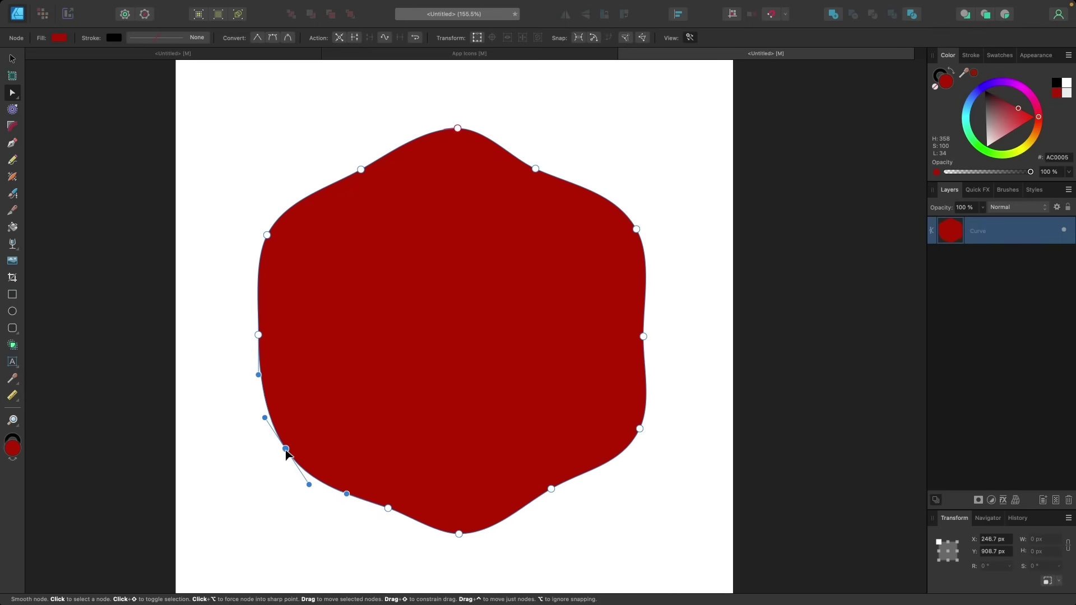
{"action": "left_click", "coordinate": [259, 336]}
Step: Reshape the upper-left and top lobes by adjusting the curve handles of their outer nodes
{"action": "scroll", "coordinate": [308, 292], "scroll_direction": "up", "scroll_amount": 2}
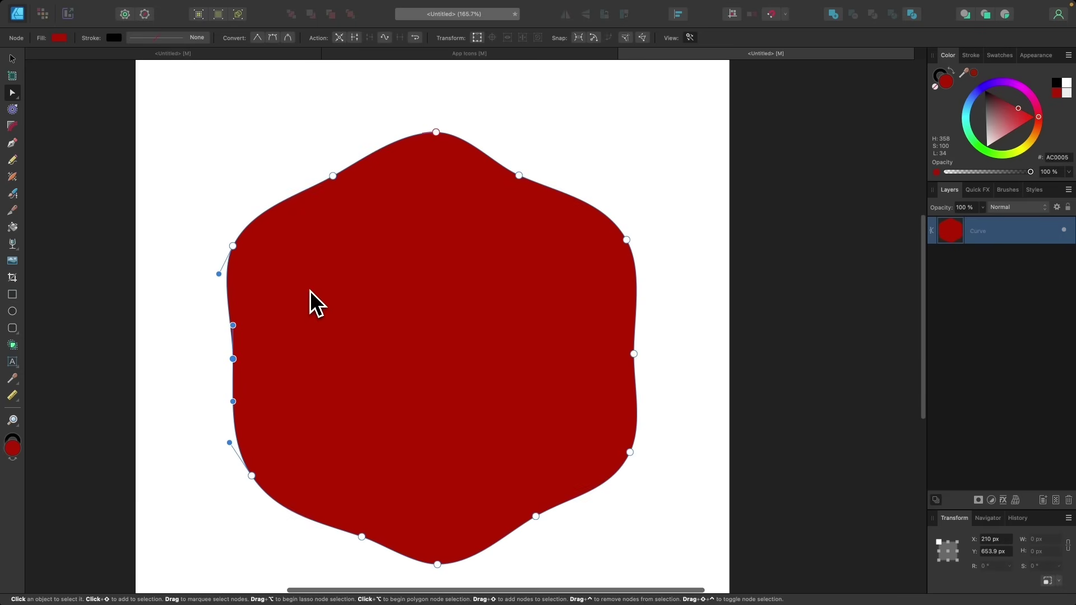
{"action": "left_click", "coordinate": [233, 246]}
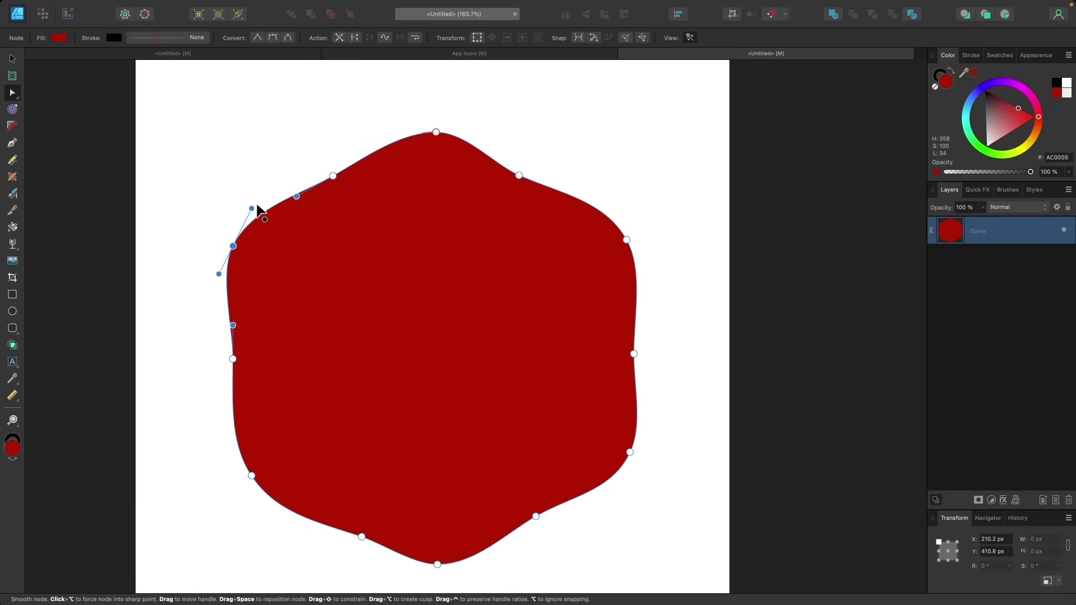
{"action": "left_click_drag", "start_coordinate": [251, 208], "coordinate": [253, 200]}
{"action": "left_click_drag", "start_coordinate": [220, 275], "coordinate": [219, 282]}
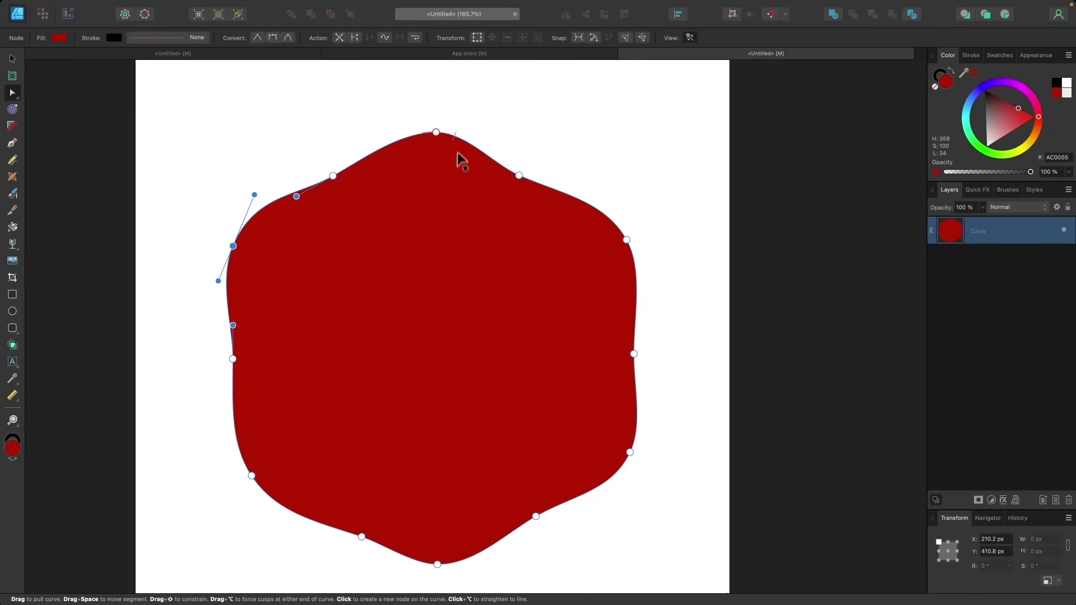
{"action": "left_click", "coordinate": [436, 132]}
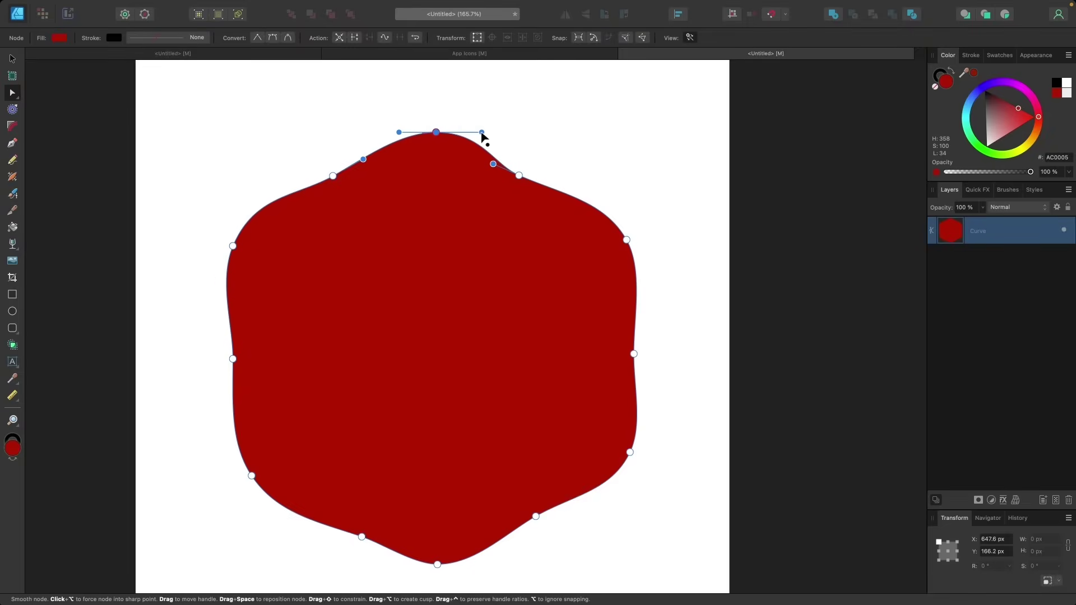
{"action": "left_click", "coordinate": [398, 132]}
{"action": "left_click_drag", "start_coordinate": [385, 133], "coordinate": [391, 130]}
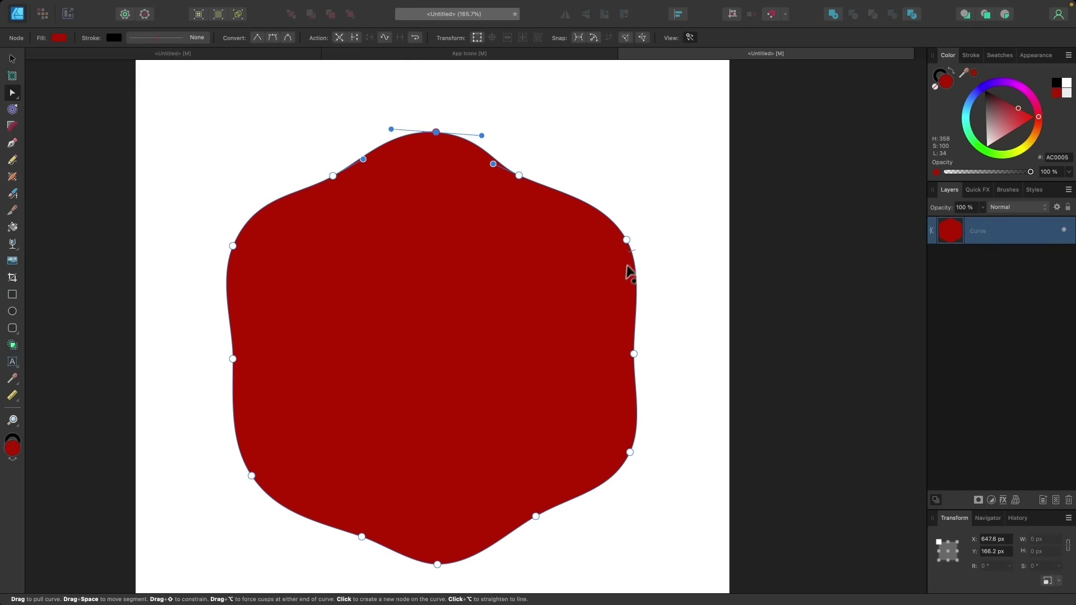
Step: Make the upper-right lobe rounder and deepen the dent beside the top lobe by moving their nodes and handles
{"action": "left_click_drag", "start_coordinate": [627, 240], "coordinate": [619, 231]}
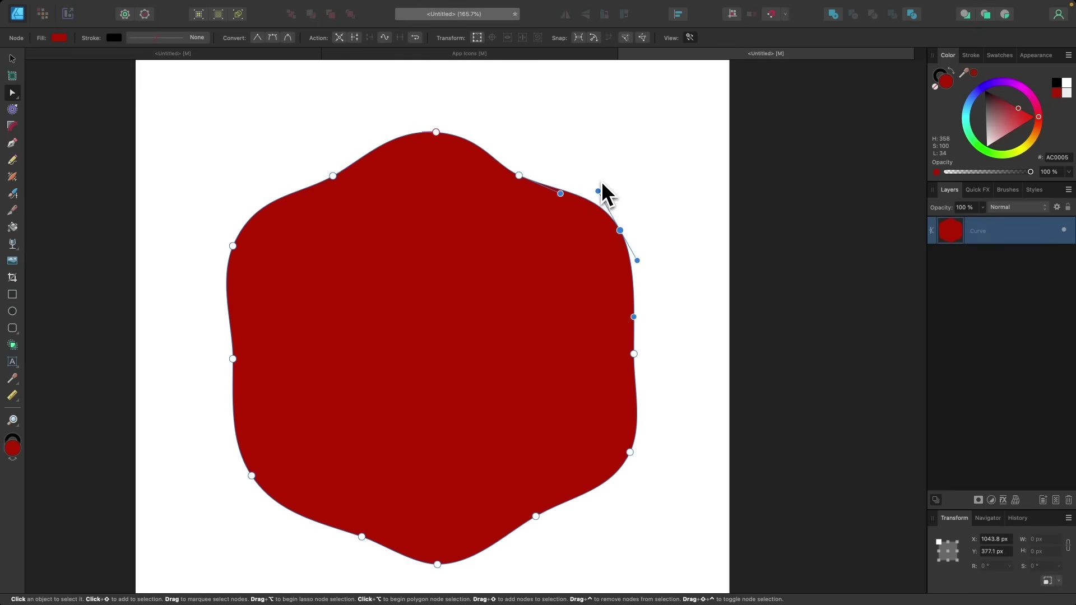
{"action": "left_click_drag", "start_coordinate": [597, 191], "coordinate": [586, 175]}
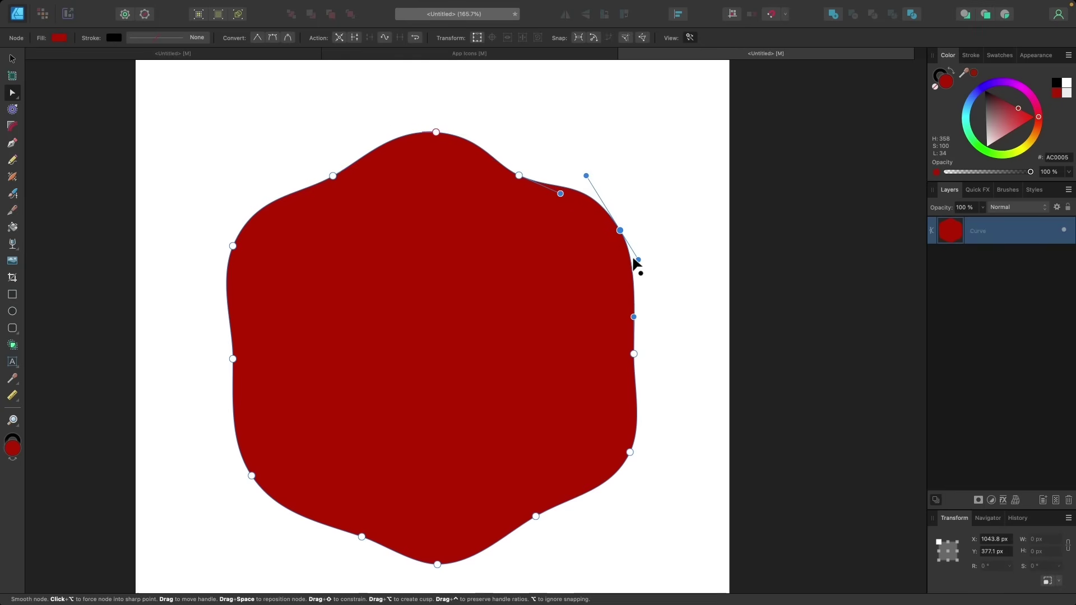
{"action": "left_click_drag", "start_coordinate": [638, 259], "coordinate": [644, 264]}
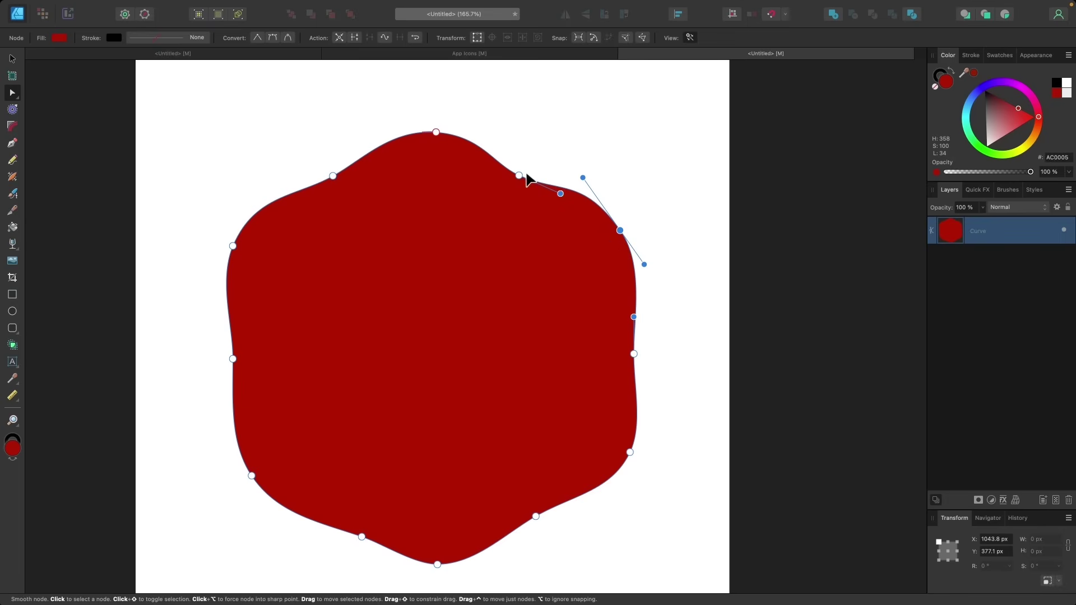
{"action": "left_click_drag", "start_coordinate": [520, 175], "coordinate": [522, 187]}
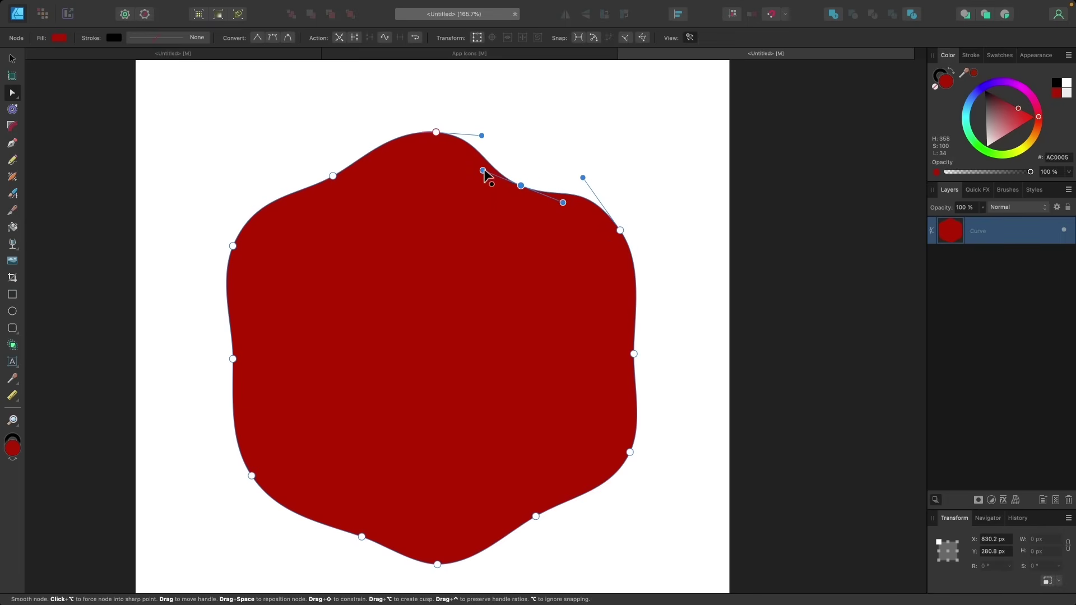
{"action": "right_click", "coordinate": [566, 206]}
{"action": "left_click", "coordinate": [533, 197]}
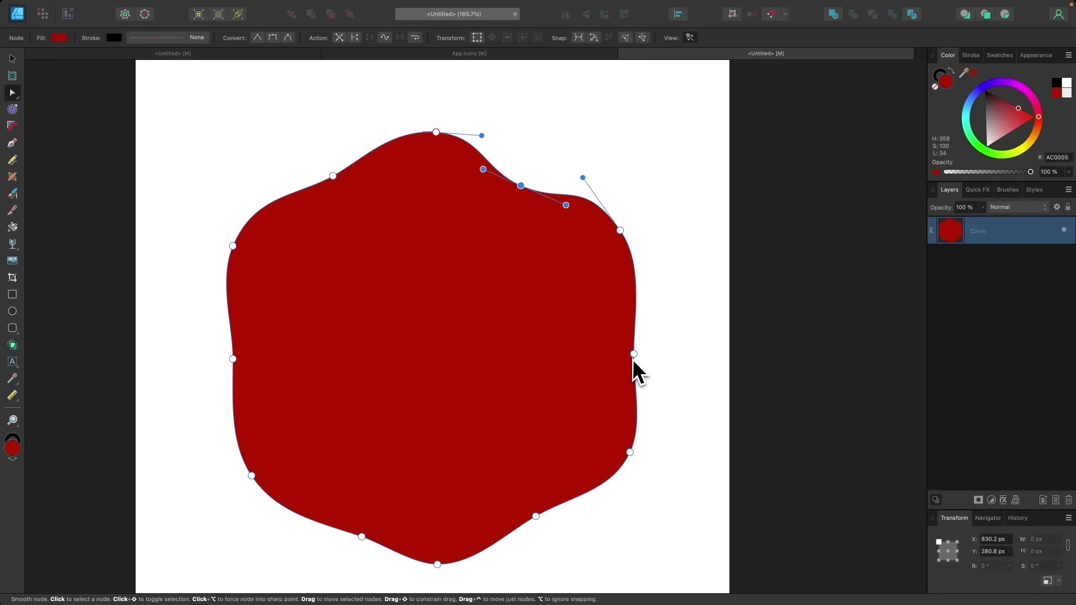
Step: Move the right, lower-right, lower-left and left outline nodes inward to deepen the seal's waves, and deselect the shape
{"action": "left_click_drag", "start_coordinate": [633, 357], "coordinate": [622, 351]}
{"action": "left_click_drag", "start_coordinate": [630, 451], "coordinate": [626, 450]}
{"action": "left_click_drag", "start_coordinate": [361, 536], "coordinate": [351, 521]}
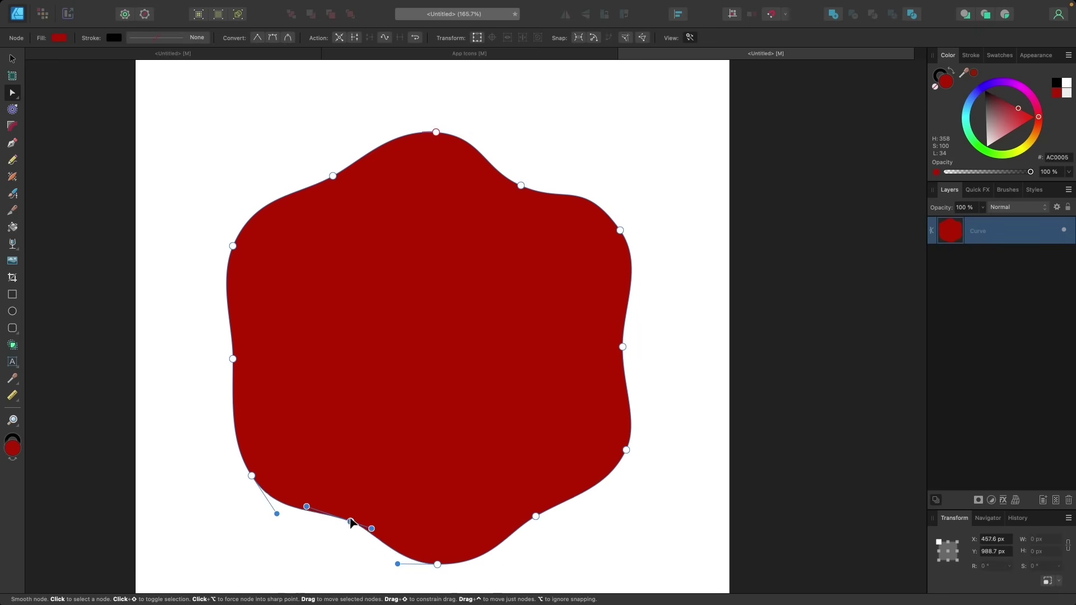
{"action": "left_click_drag", "start_coordinate": [233, 359], "coordinate": [248, 360]}
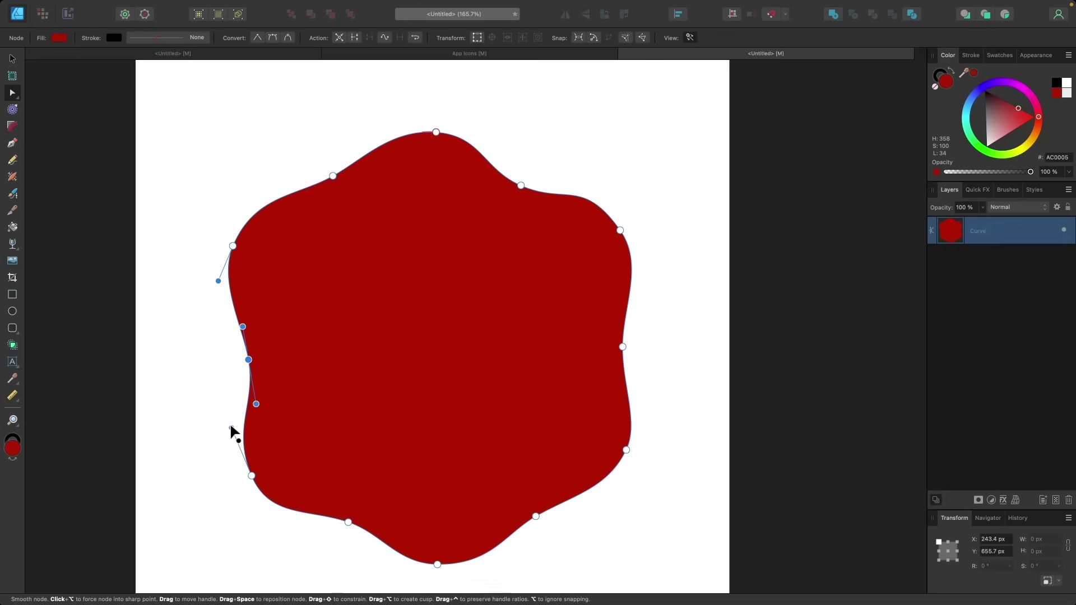
{"action": "scroll", "coordinate": [500, 340], "scroll_direction": "down", "scroll_amount": 2}
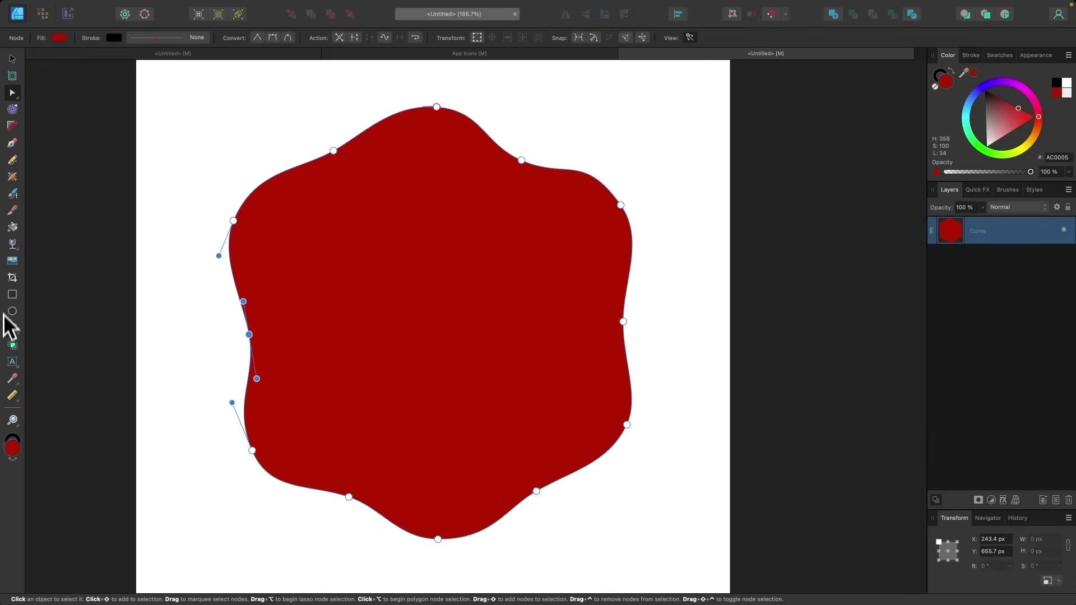
{"action": "left_click", "coordinate": [12, 58]}
{"action": "left_click", "coordinate": [197, 163]}
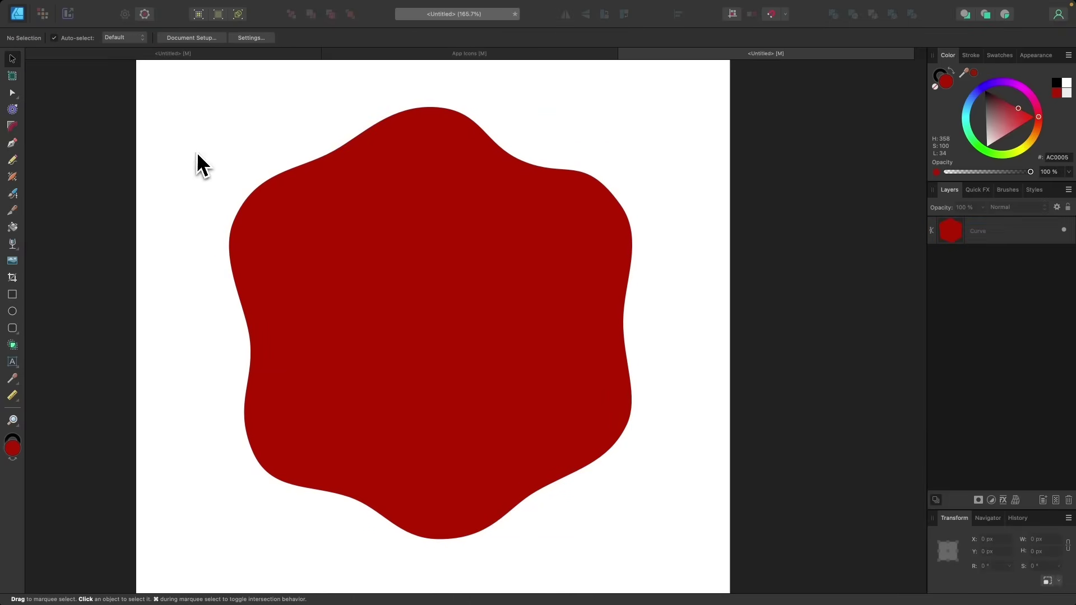
{"action": "scroll", "coordinate": [435, 398], "scroll_direction": "down", "scroll_amount": 3}
{"action": "scroll", "coordinate": [437, 396], "scroll_direction": "up", "scroll_amount": 2}
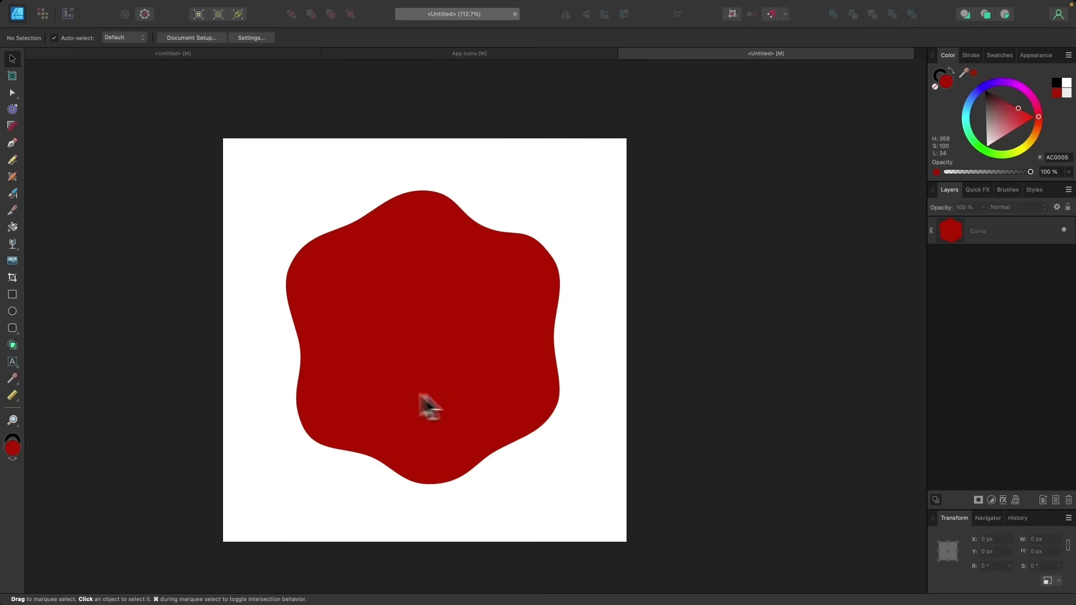
Step: Turn snapping on, draw a circle about 619 px in diameter outward from the page's centre, and duplicate it
{"action": "left_click", "coordinate": [13, 311]}
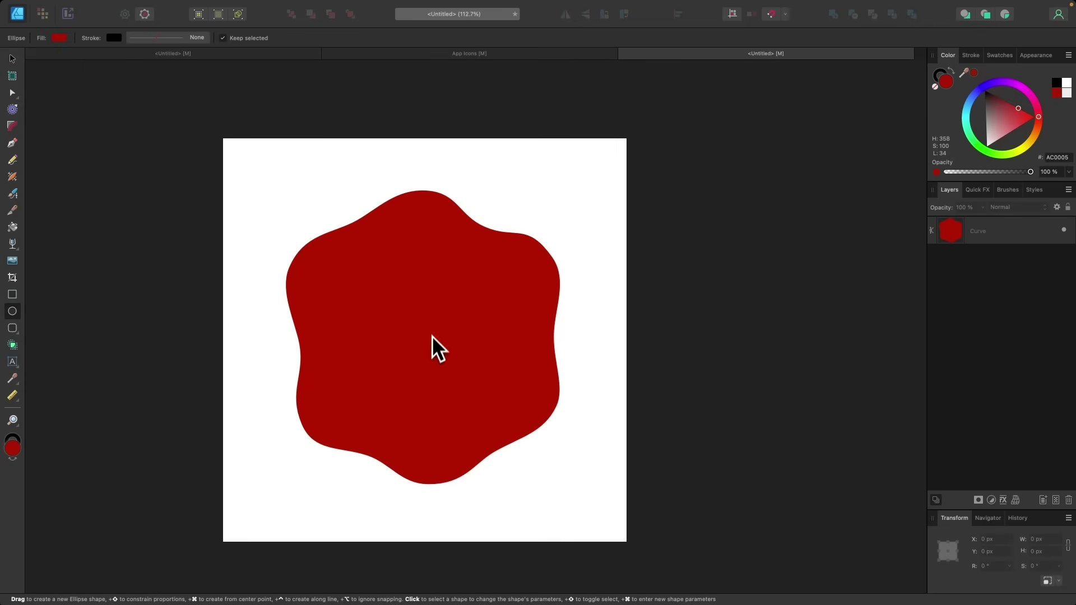
{"action": "left_click", "coordinate": [770, 14]}
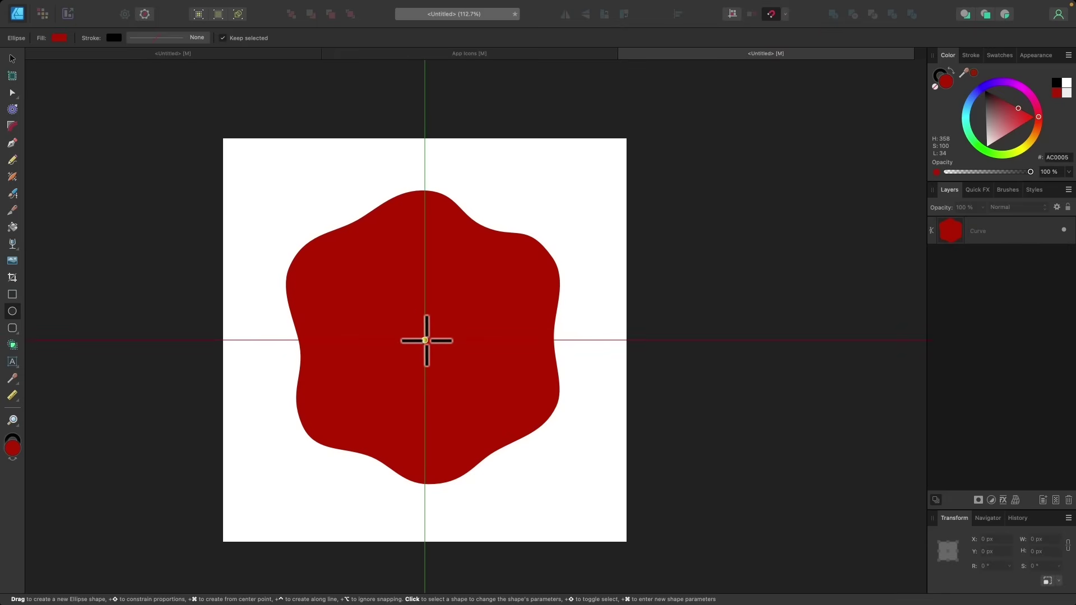
{"action": "left_click_drag", "start_coordinate": [424, 340], "coordinate": [493, 405]}
{"action": "left_click_drag", "start_coordinate": [508, 426], "coordinate": [526, 439]}
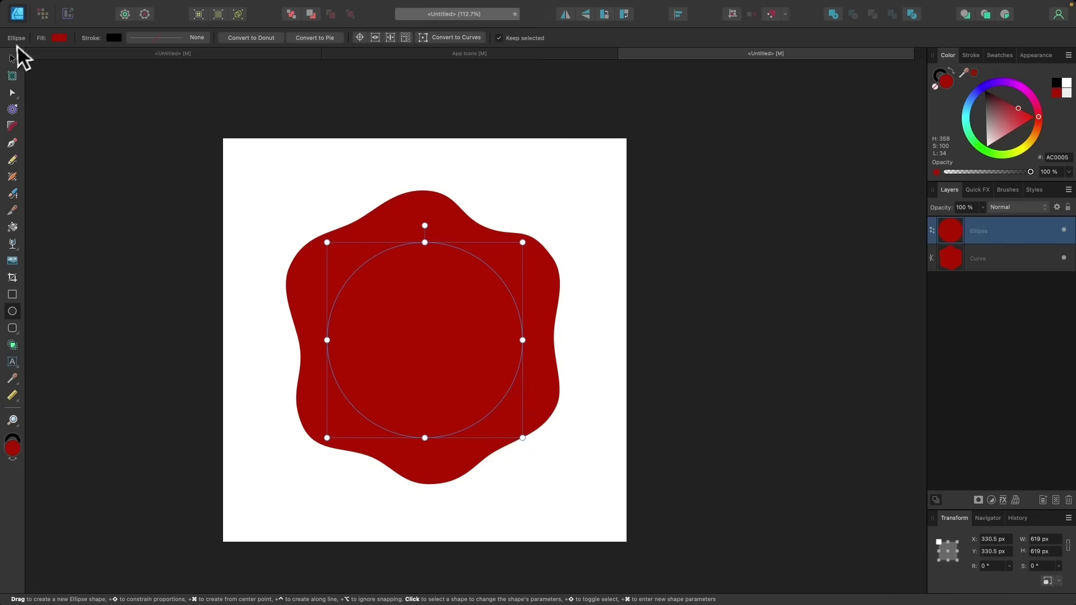
{"action": "left_click", "coordinate": [13, 58]}
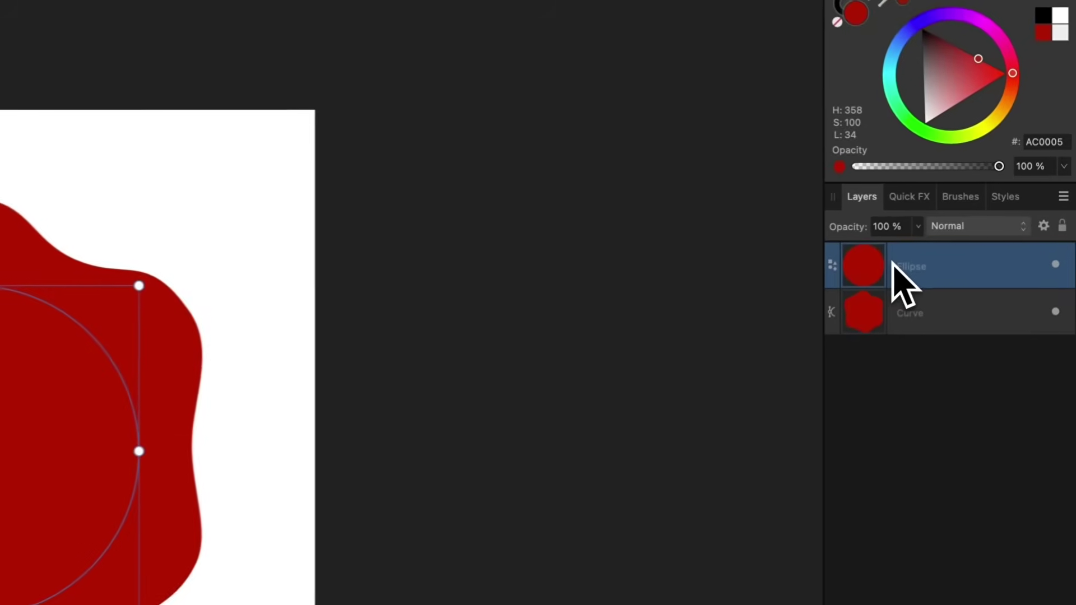
{"action": "right_click", "coordinate": [967, 229]}
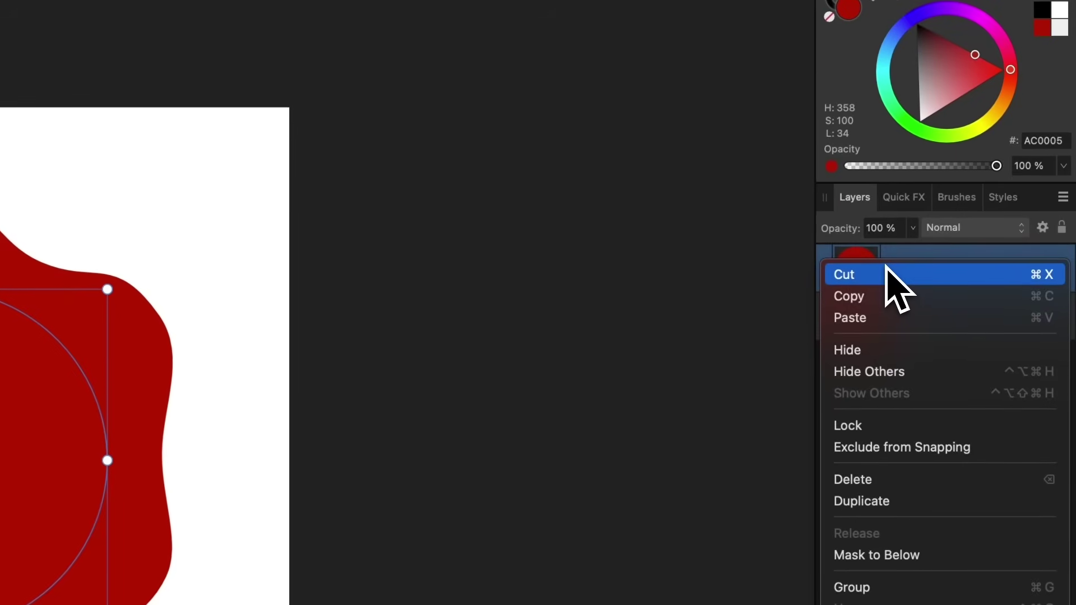
{"action": "left_click", "coordinate": [900, 501]}
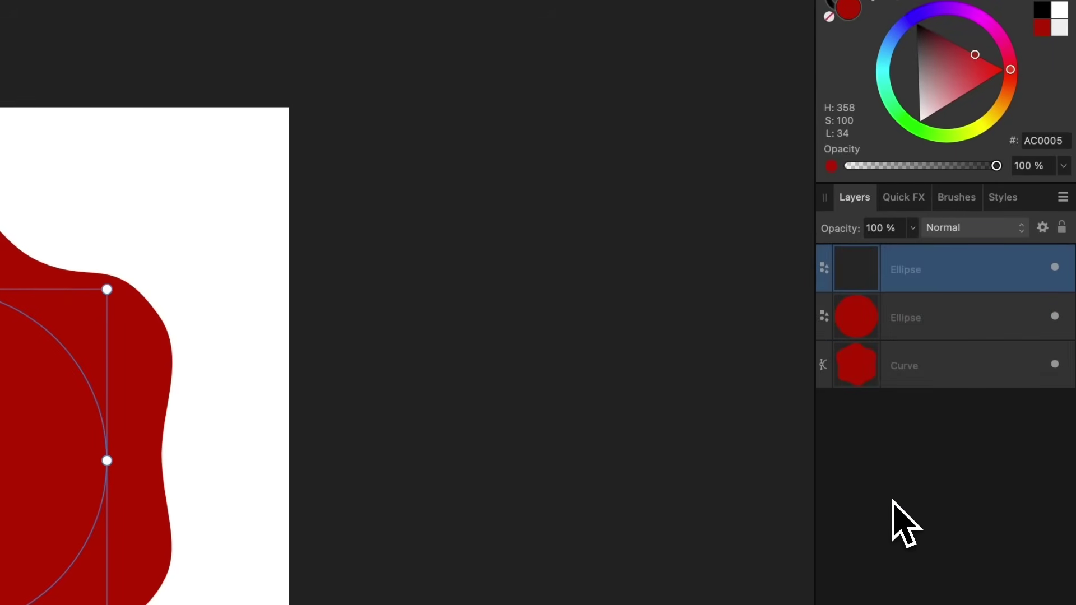
Step: Subtract the lower circle from the wavy seal shape and place the remaining circle beneath the resulting ring
{"action": "left_click", "coordinate": [941, 333]}
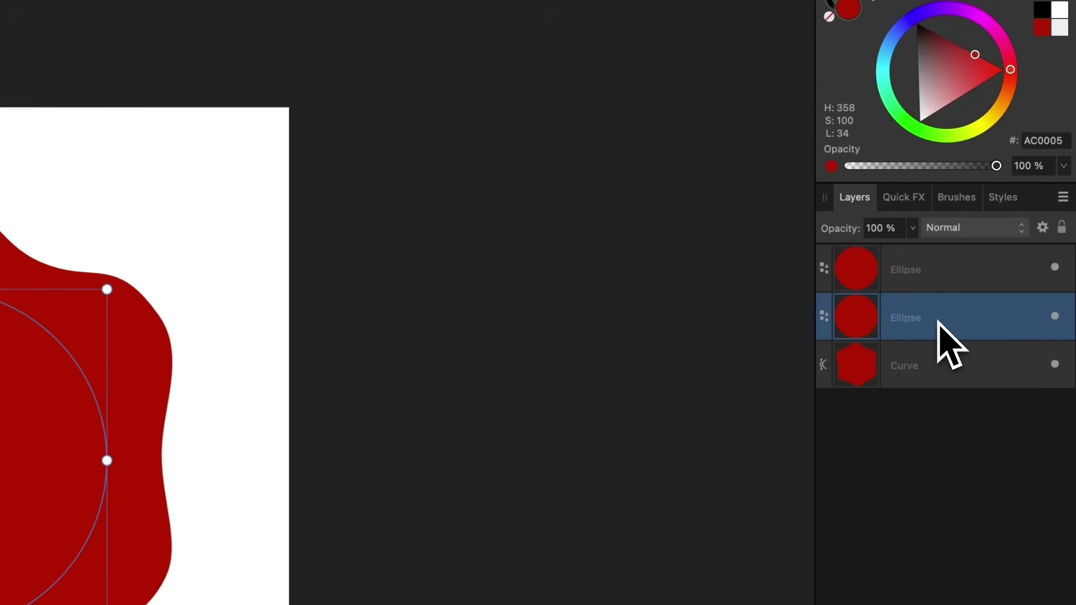
{"action": "left_click", "coordinate": [905, 366], "text": "shift"}
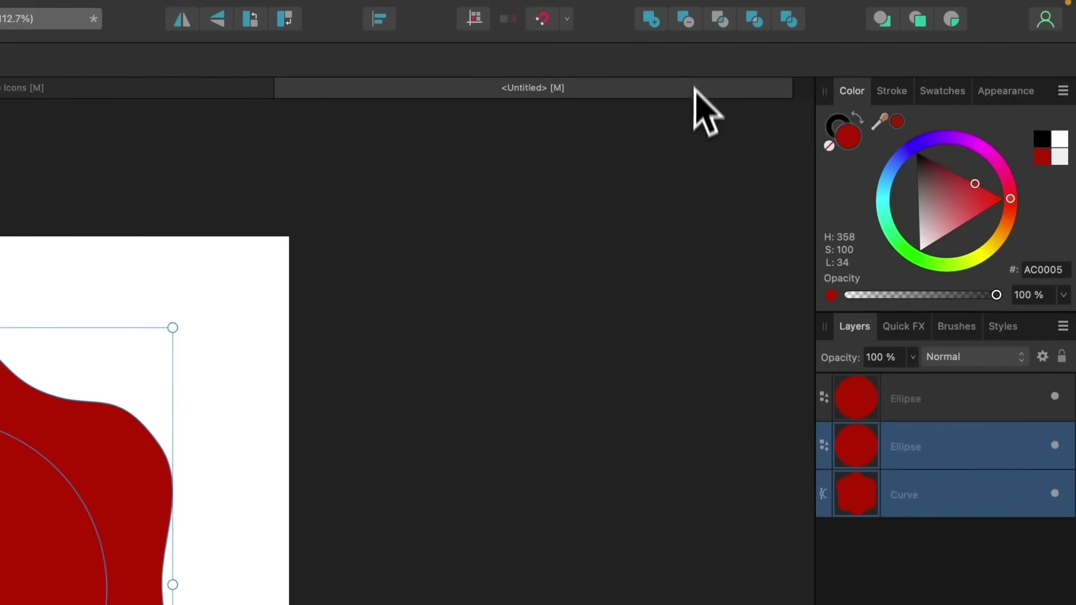
{"action": "left_click", "coordinate": [686, 25]}
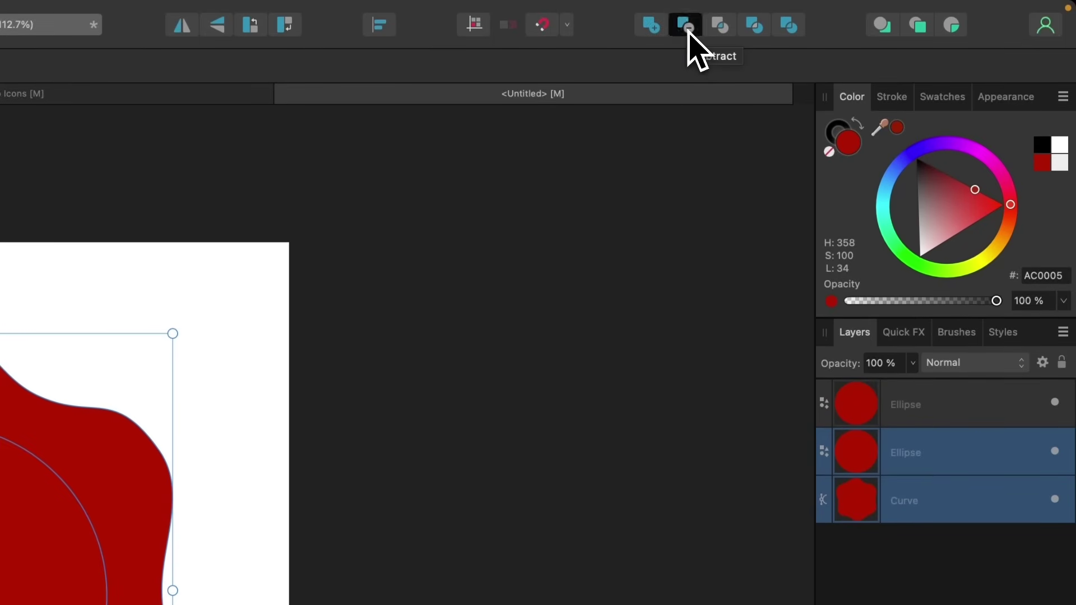
{"action": "left_click", "coordinate": [867, 404]}
{"action": "left_click_drag", "start_coordinate": [896, 411], "coordinate": [908, 597]}
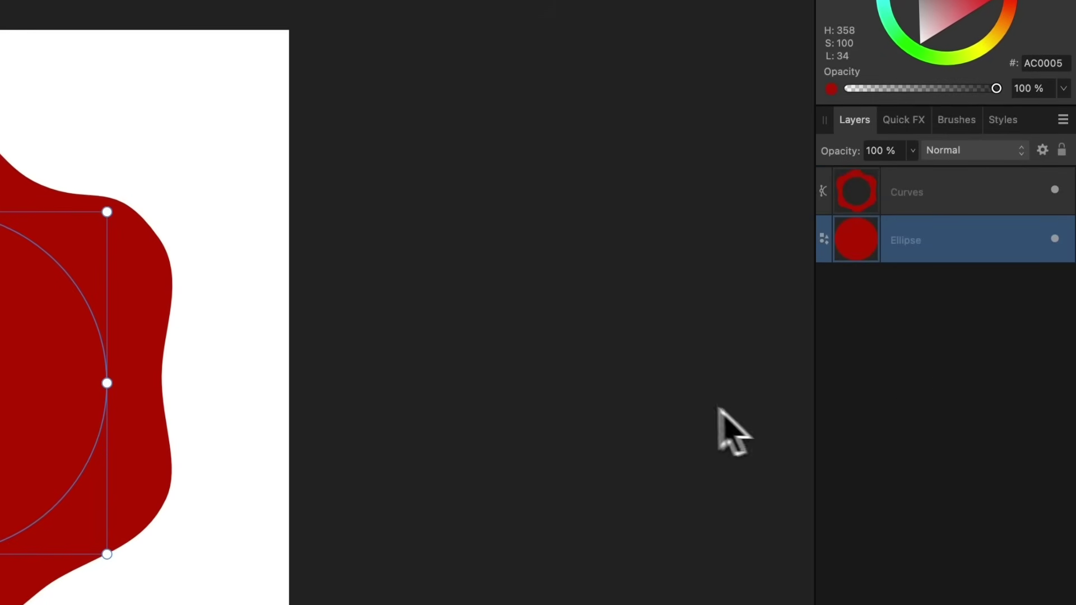
Step: Apply a 3D layer effect to the wavy ring with 100% opacity and a radius of about 42 px
{"action": "left_click", "coordinate": [948, 200]}
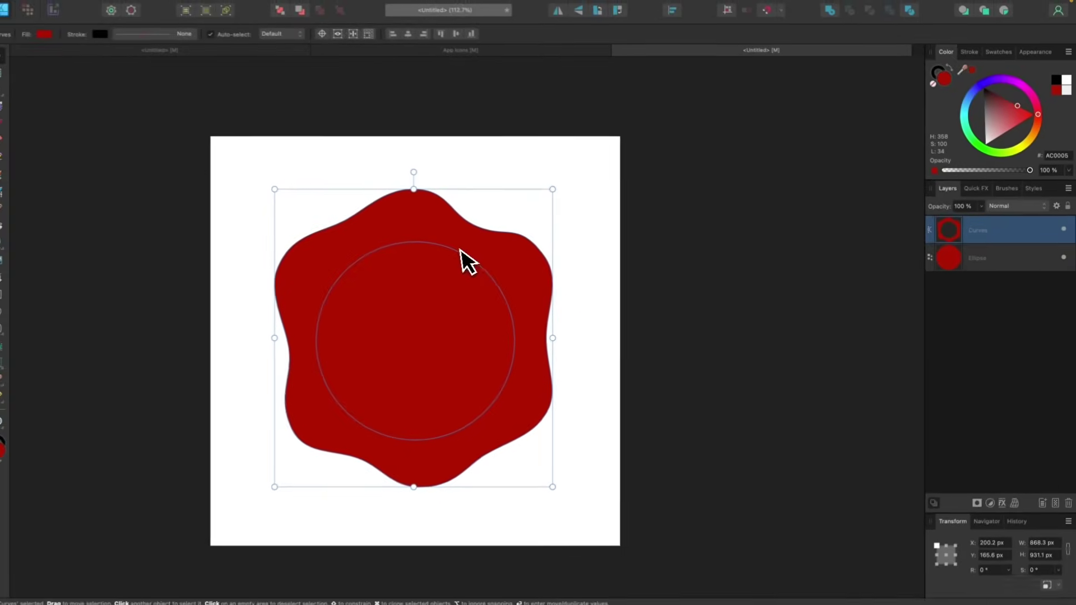
{"action": "key", "text": "super+equal"}
{"action": "left_click", "coordinate": [981, 193]}
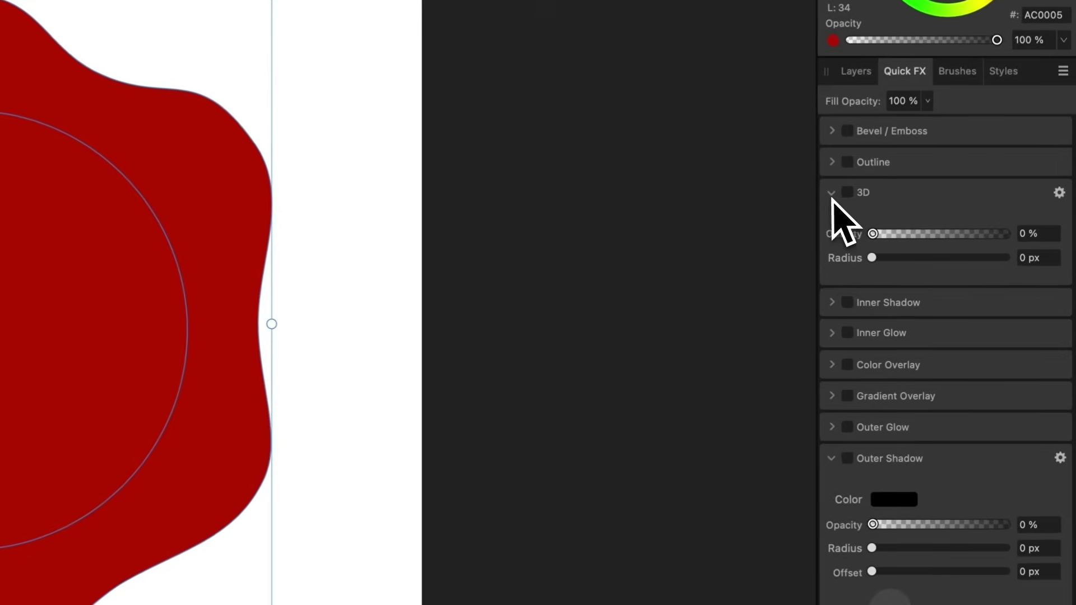
{"action": "left_click", "coordinate": [831, 195]}
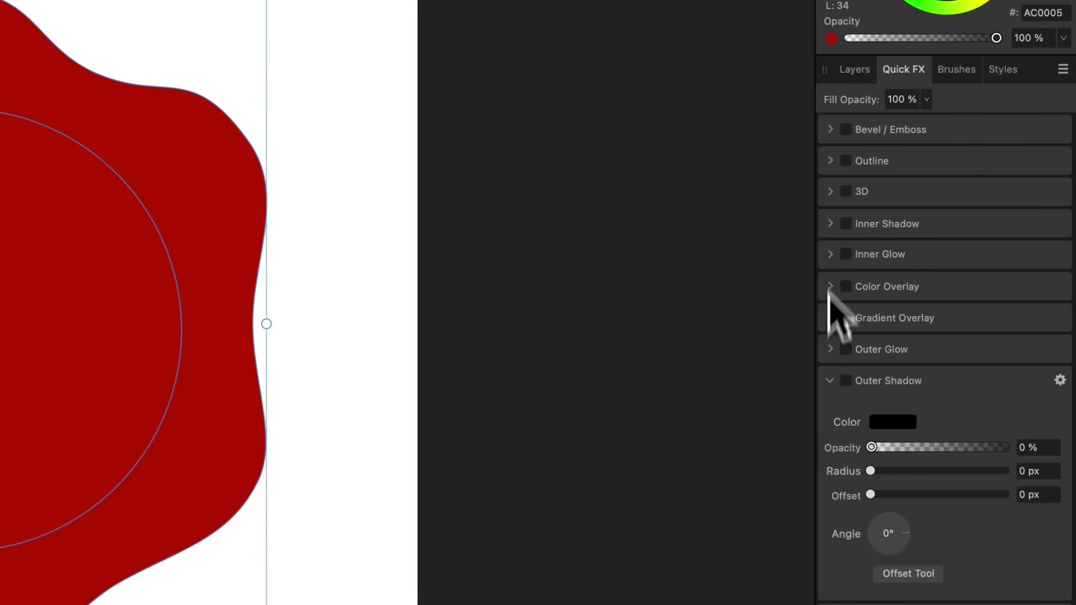
{"action": "left_click", "coordinate": [831, 383]}
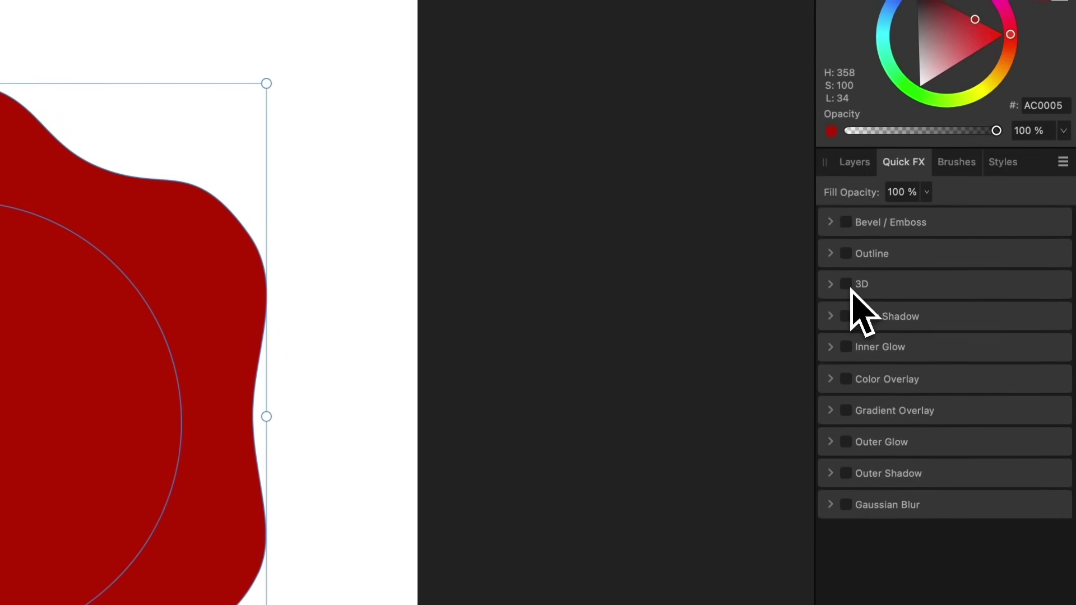
{"action": "left_click", "coordinate": [846, 280]}
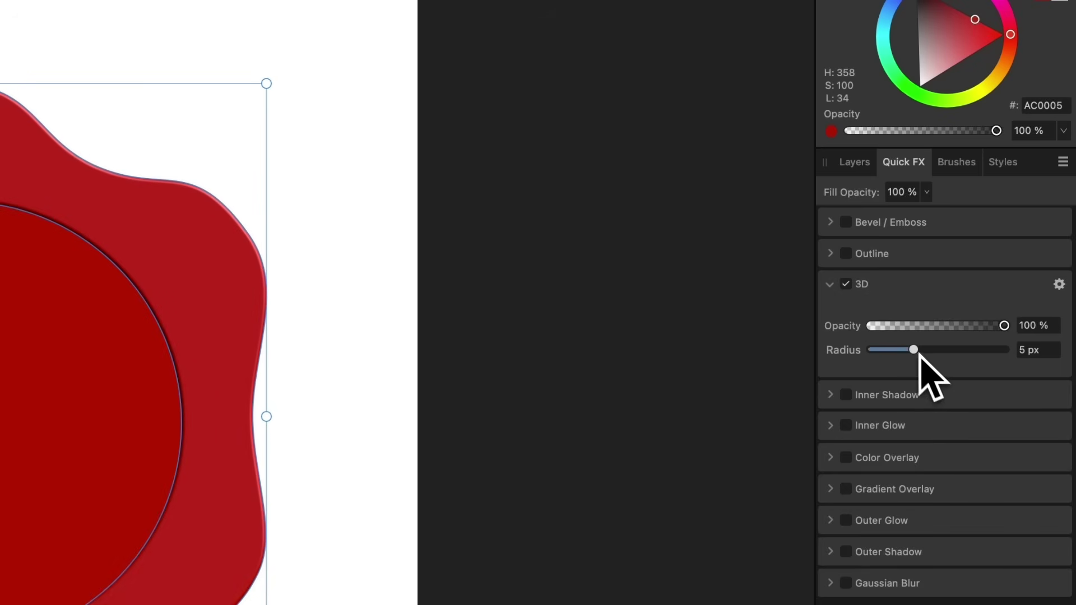
{"action": "left_click_drag", "start_coordinate": [917, 352], "coordinate": [980, 364]}
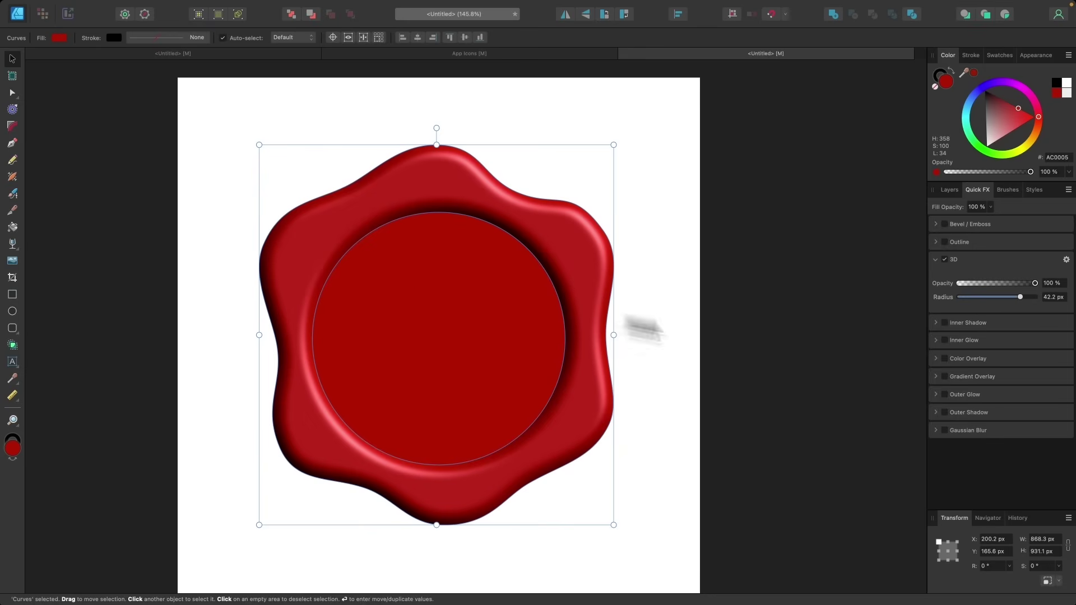
{"action": "left_click_drag", "start_coordinate": [1023, 304], "coordinate": [1026, 301]}
Step: Apply an inner shadow effect to the central circle with 100% opacity and a 100 px radius
{"action": "left_click", "coordinate": [948, 190]}
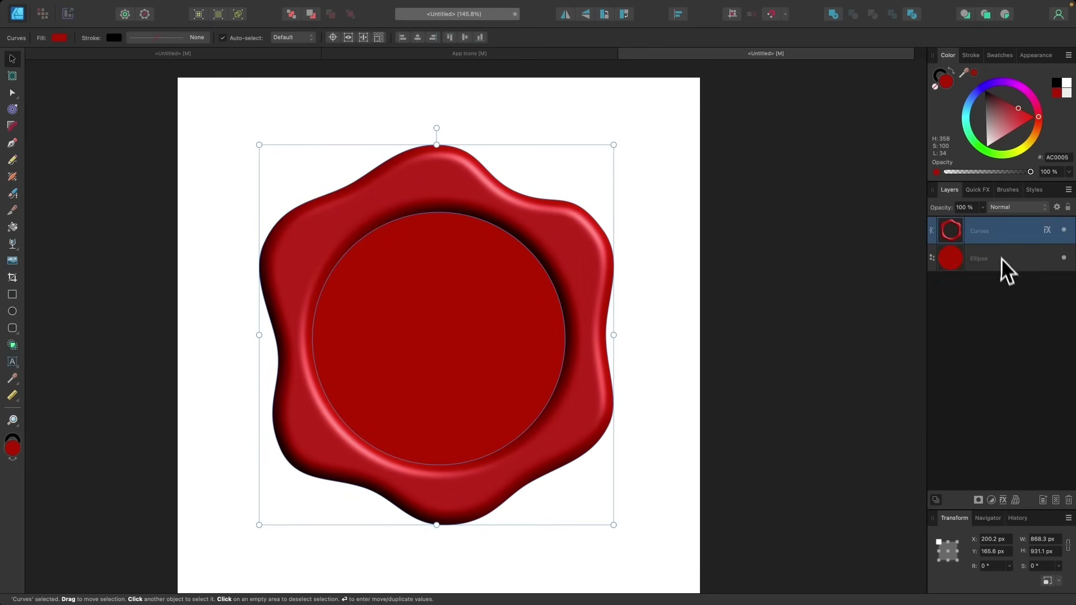
{"action": "left_click", "coordinate": [981, 263]}
{"action": "left_click", "coordinate": [978, 191]}
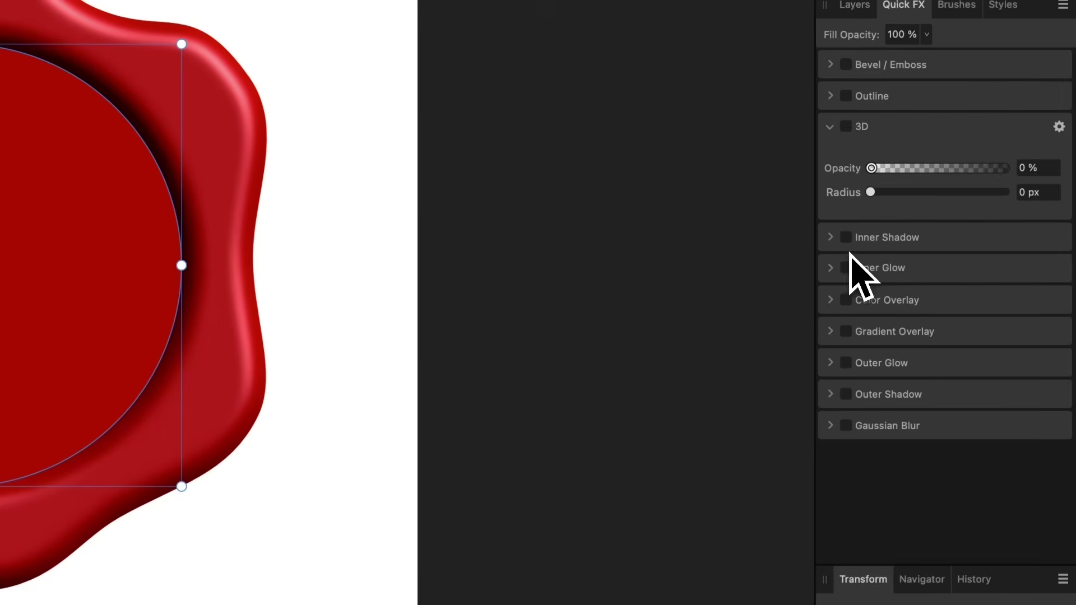
{"action": "left_click", "coordinate": [846, 237]}
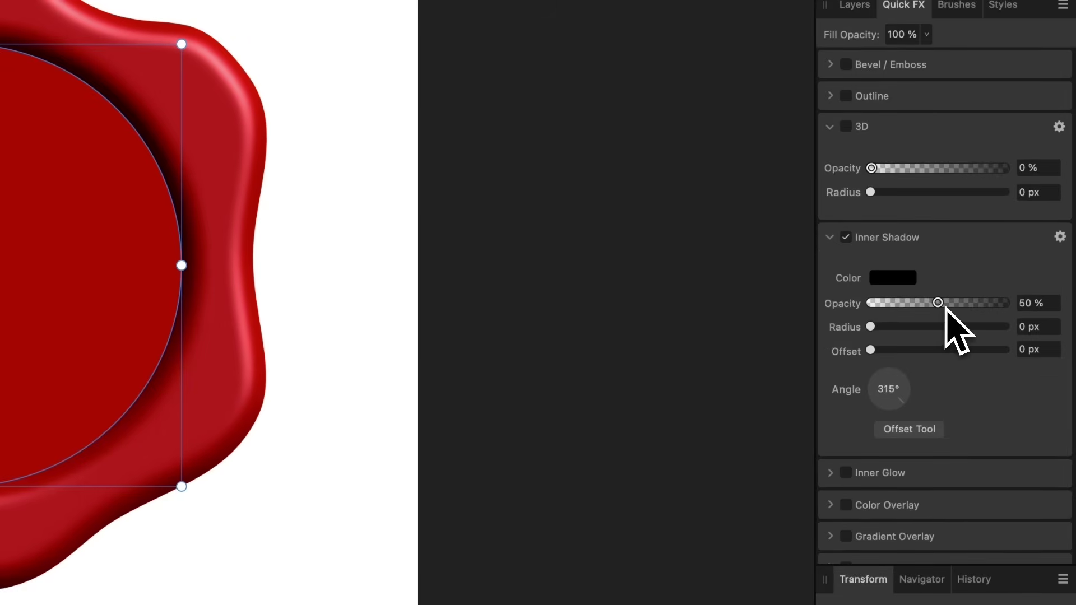
{"action": "left_click_drag", "start_coordinate": [945, 308], "coordinate": [945, 306]}
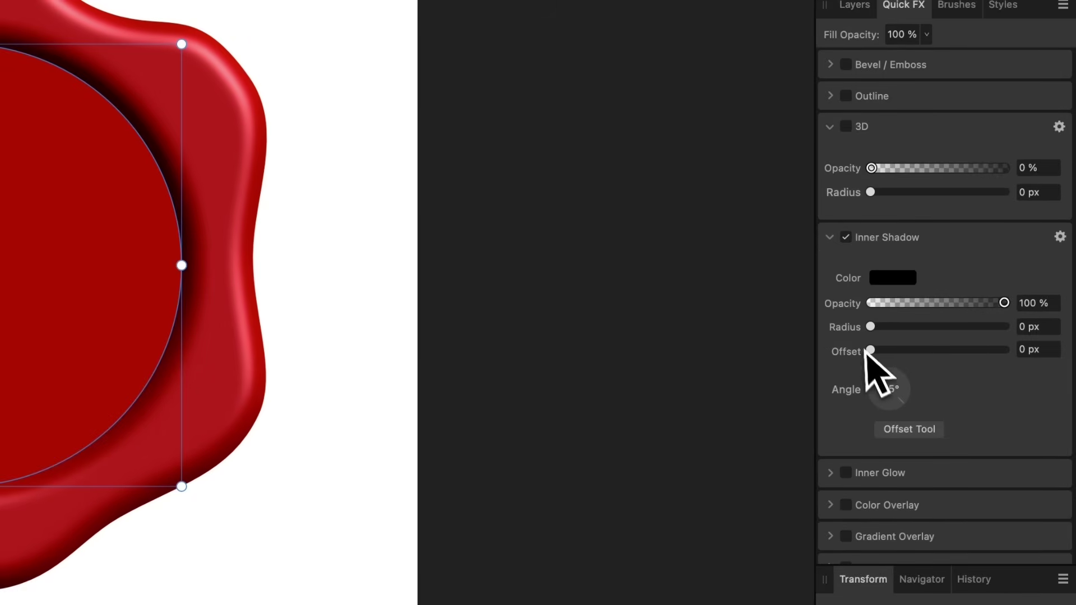
{"action": "left_click_drag", "start_coordinate": [870, 327], "coordinate": [1008, 336]}
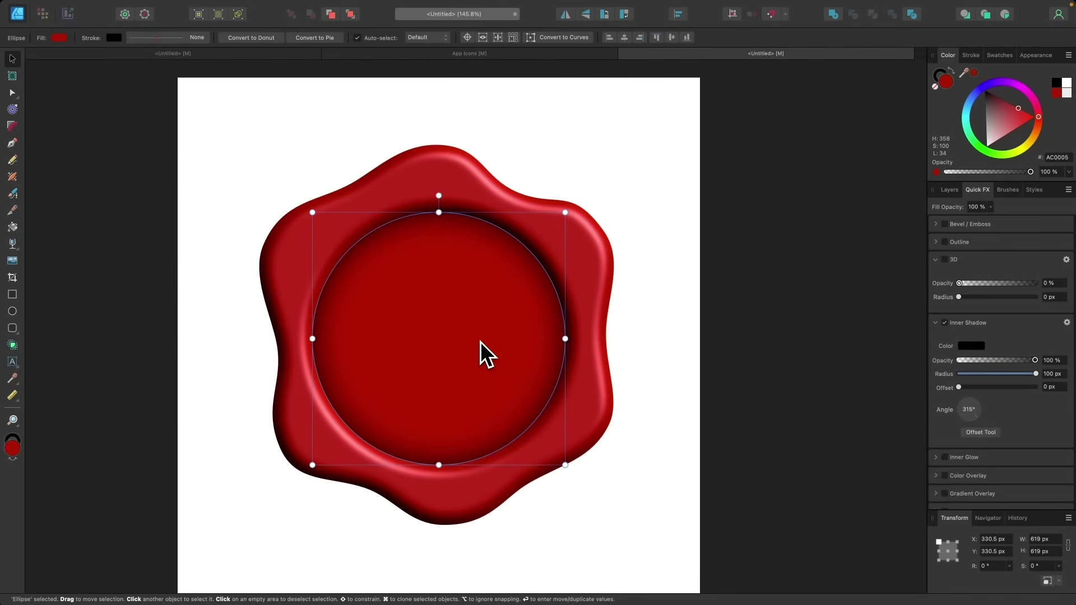
Step: Enlarge the central circle slightly outward from its centre to about 624 px in diameter, and deselect it
{"action": "scroll", "coordinate": [480, 343], "scroll_direction": "up", "scroll_amount": 5}
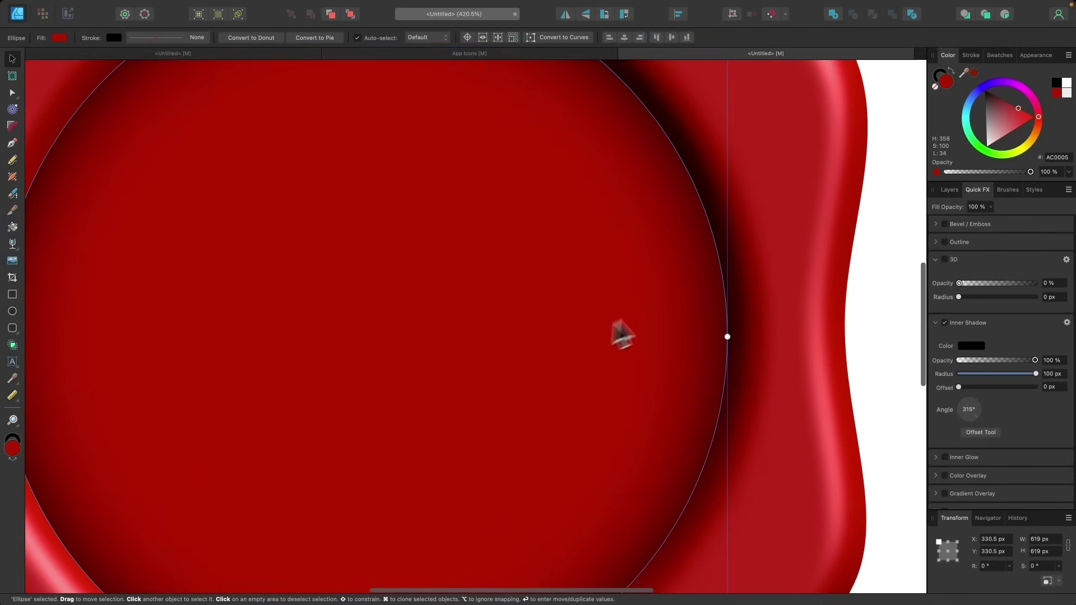
{"action": "left_click", "coordinate": [895, 292]}
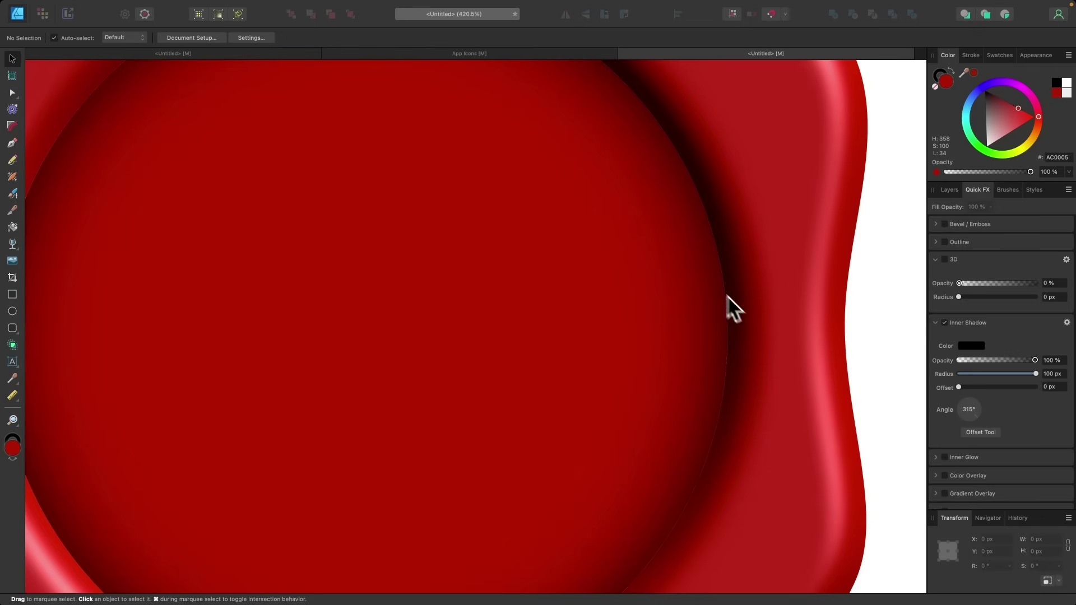
{"action": "scroll", "coordinate": [764, 328], "scroll_direction": "up", "scroll_amount": 3}
{"action": "left_click", "coordinate": [568, 324]}
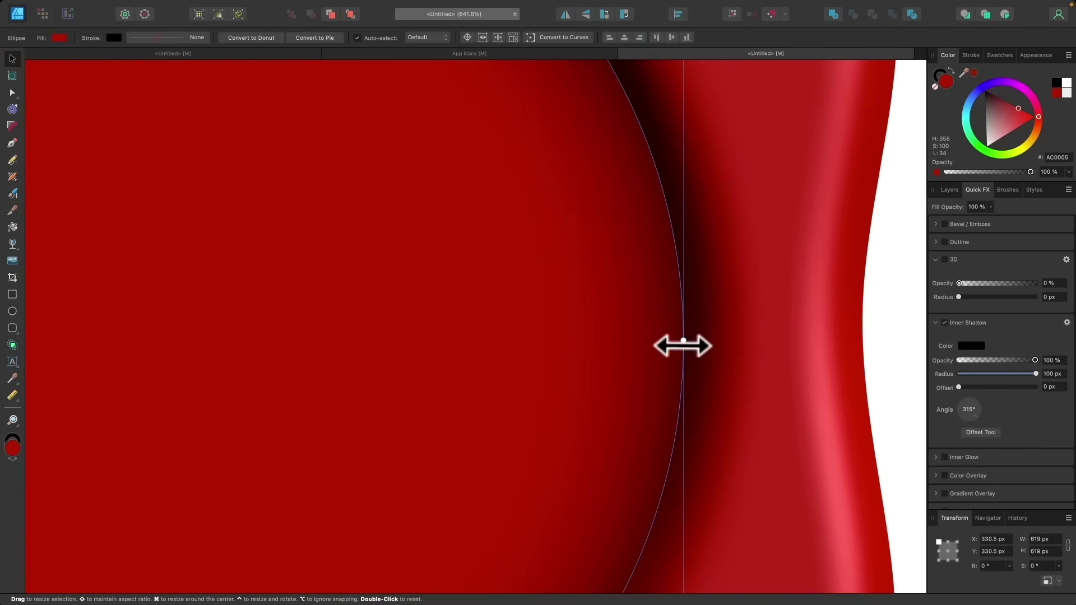
{"action": "left_click_drag", "start_coordinate": [683, 340], "coordinate": [686, 343]}
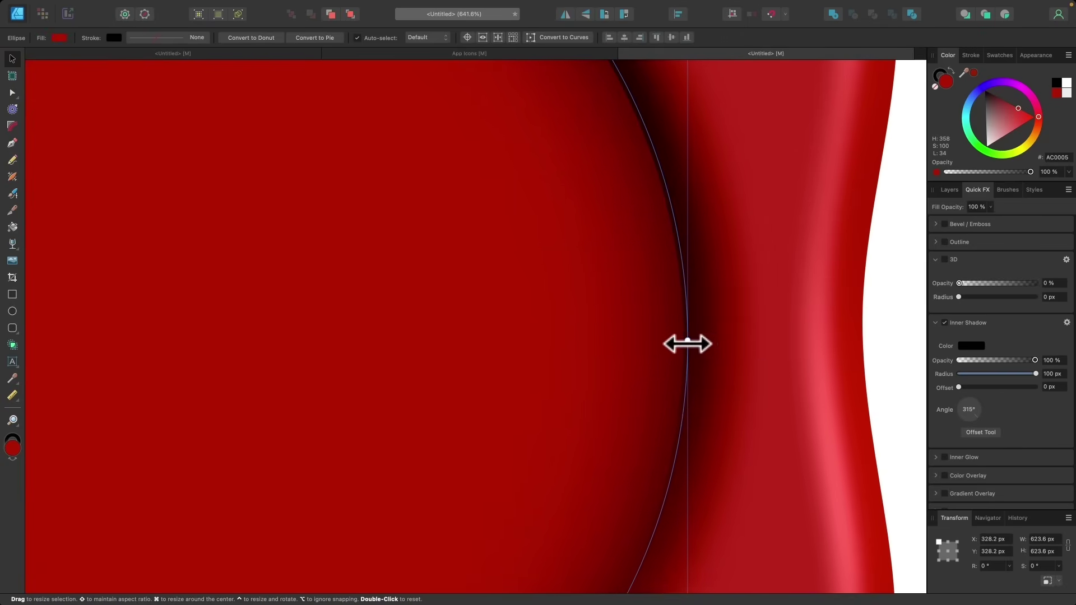
{"action": "key", "text": "super+0"}
{"action": "left_click", "coordinate": [762, 274]}
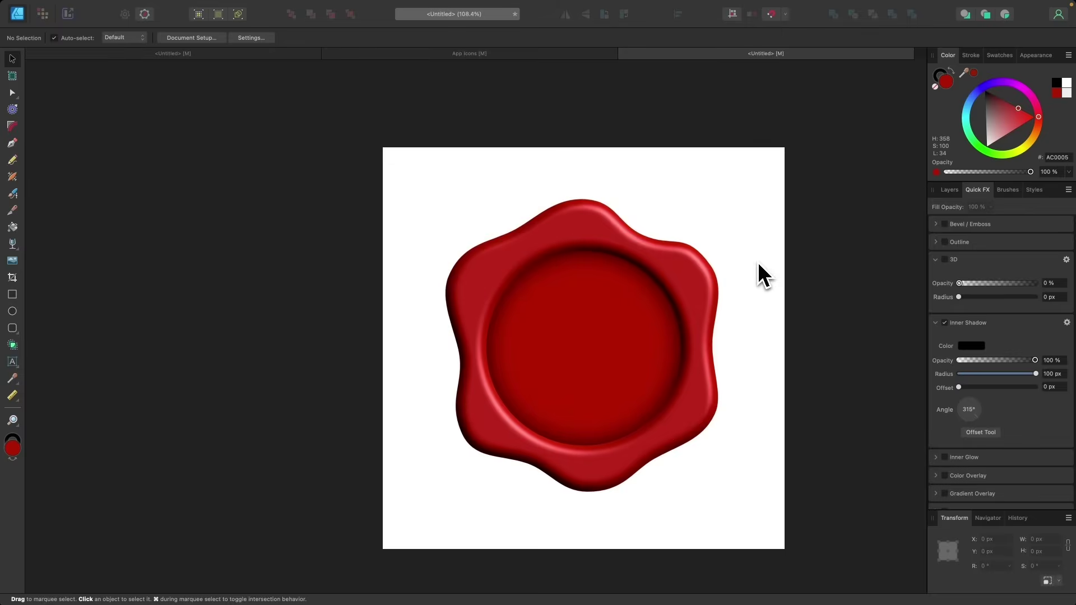
Step: Duplicate the central circle and remove the inner shadow effect from the copy
{"action": "scroll", "coordinate": [759, 270], "scroll_direction": "up", "scroll_amount": 2}
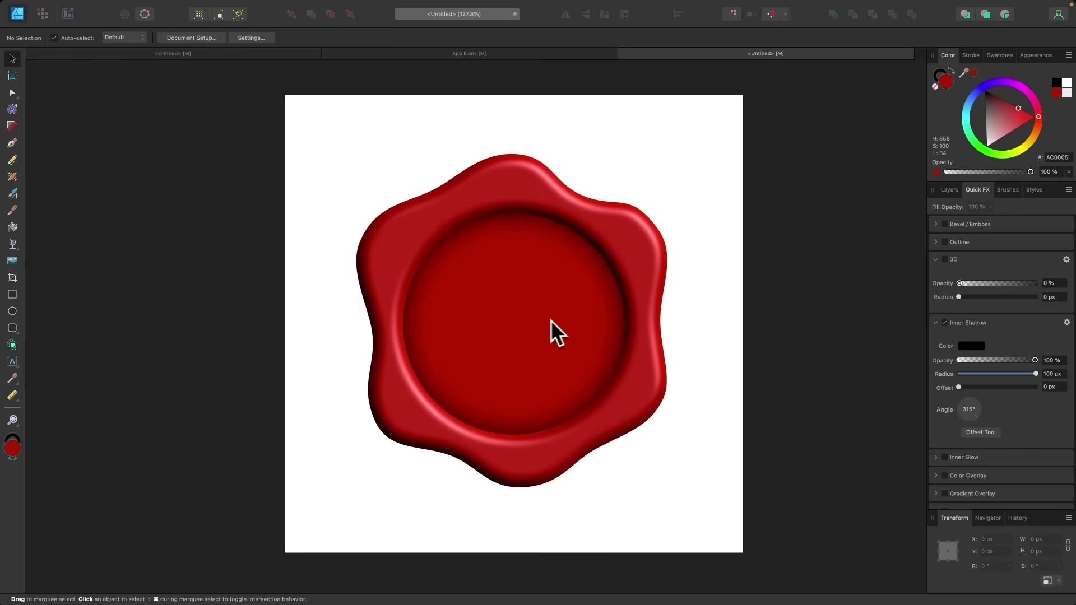
{"action": "left_click", "coordinate": [515, 308]}
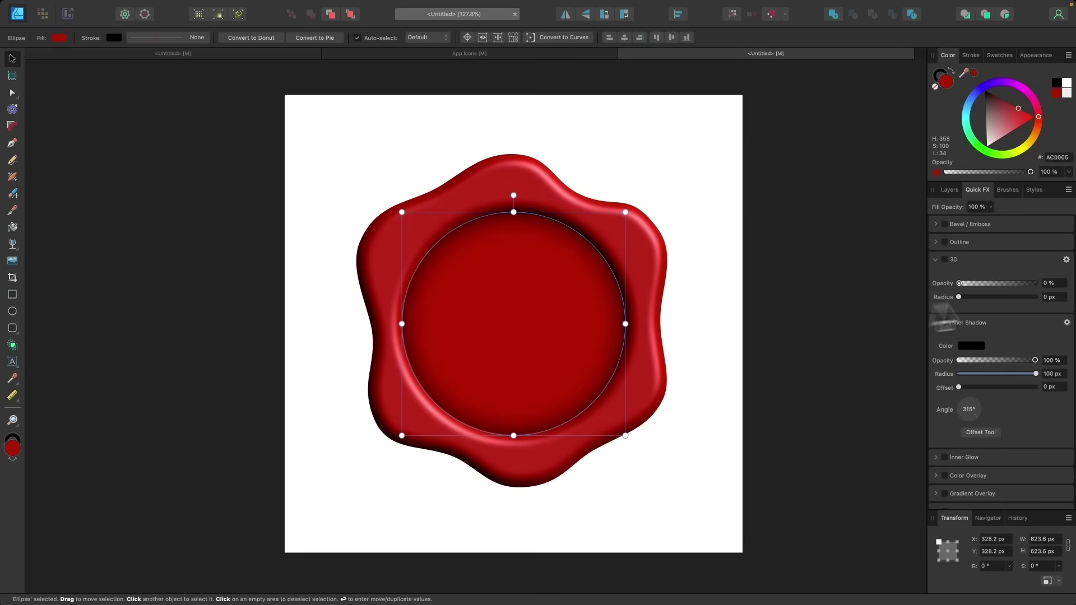
{"action": "left_click", "coordinate": [949, 190]}
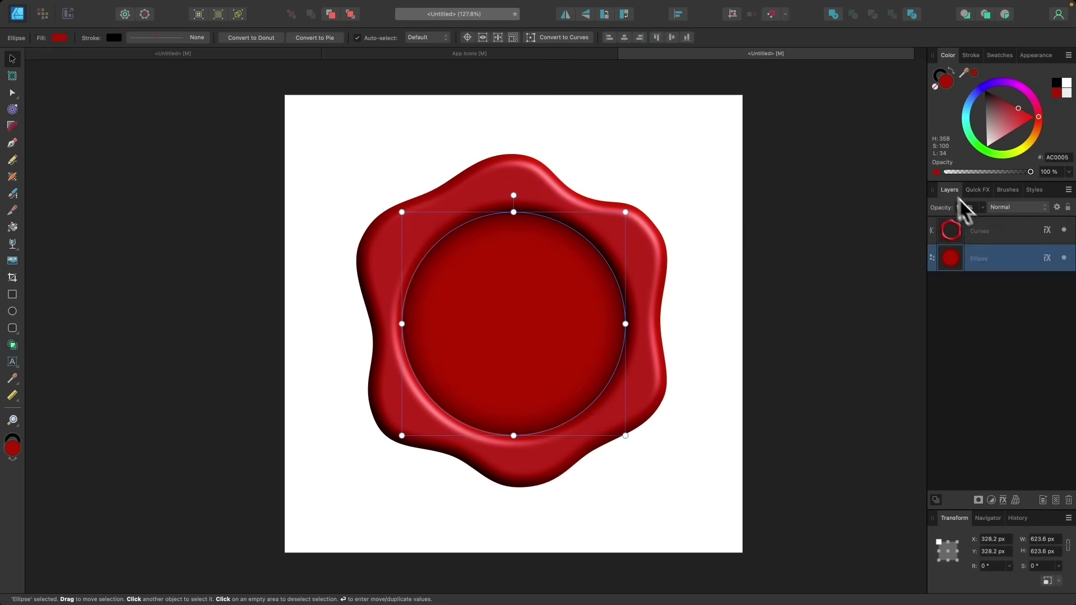
{"action": "right_click", "coordinate": [988, 262]}
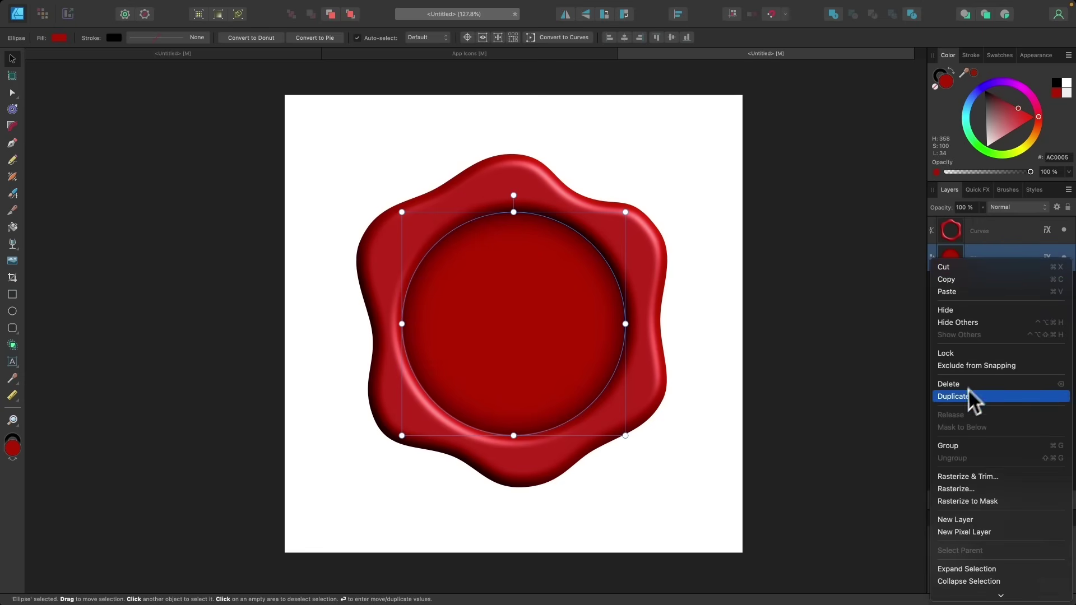
{"action": "left_click", "coordinate": [957, 398]}
{"action": "left_click", "coordinate": [977, 190]}
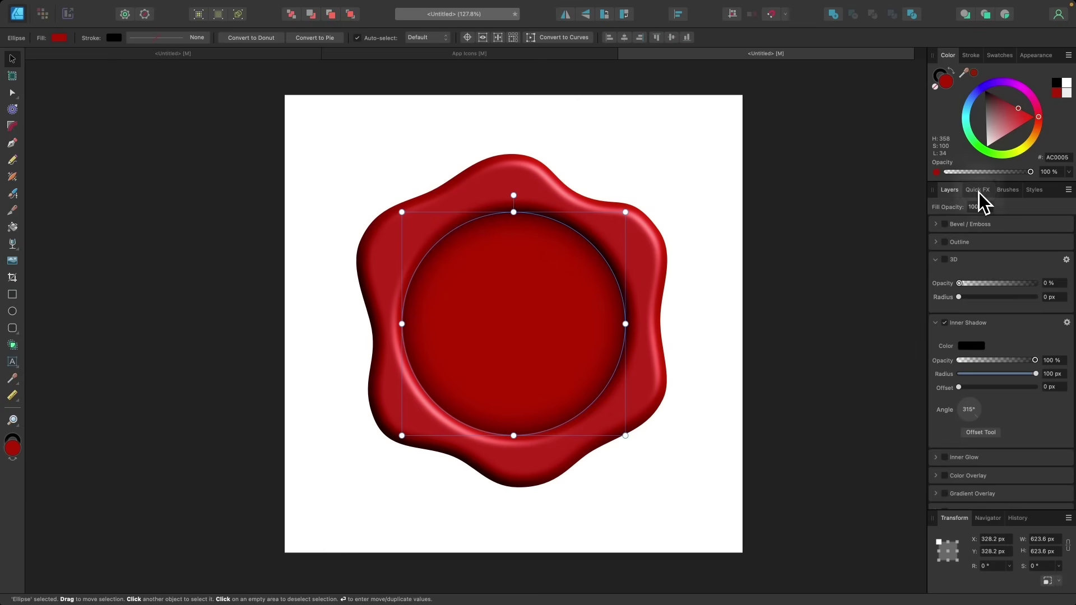
{"action": "left_click", "coordinate": [944, 323]}
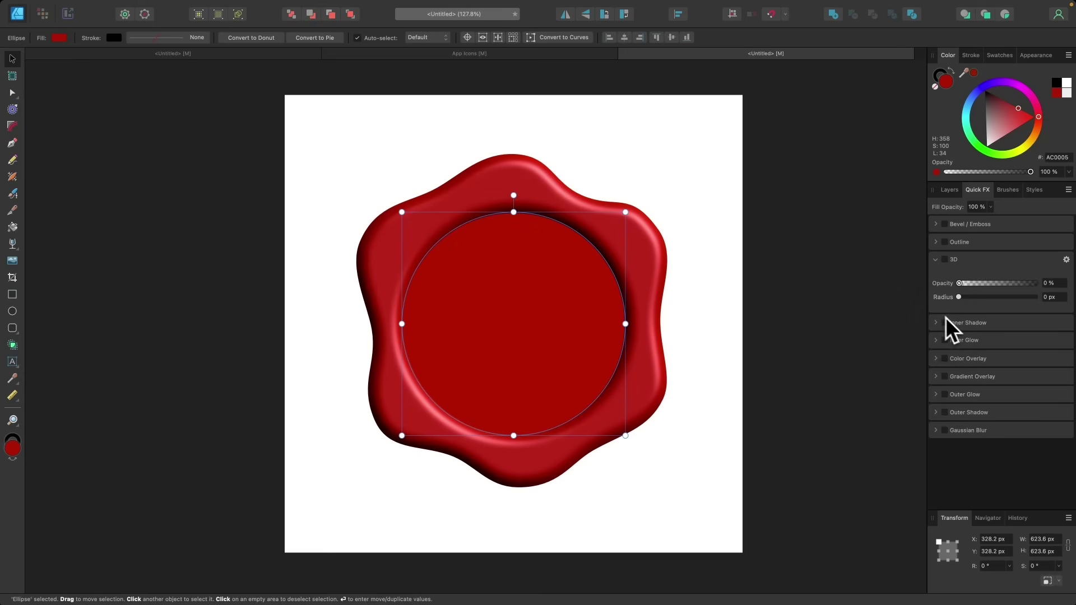
Step: Shrink the copied circle about its centre to about 527 px and replace its fill with a white 14 pt stroke
{"action": "left_click", "coordinate": [950, 190]}
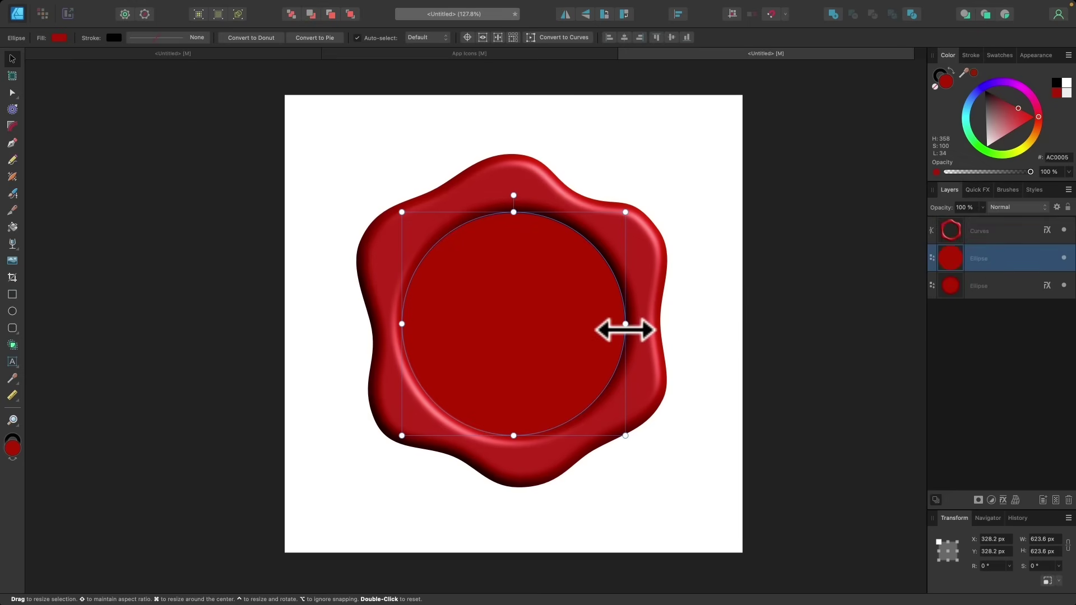
{"action": "left_click_drag", "start_coordinate": [625, 330], "coordinate": [609, 330]}
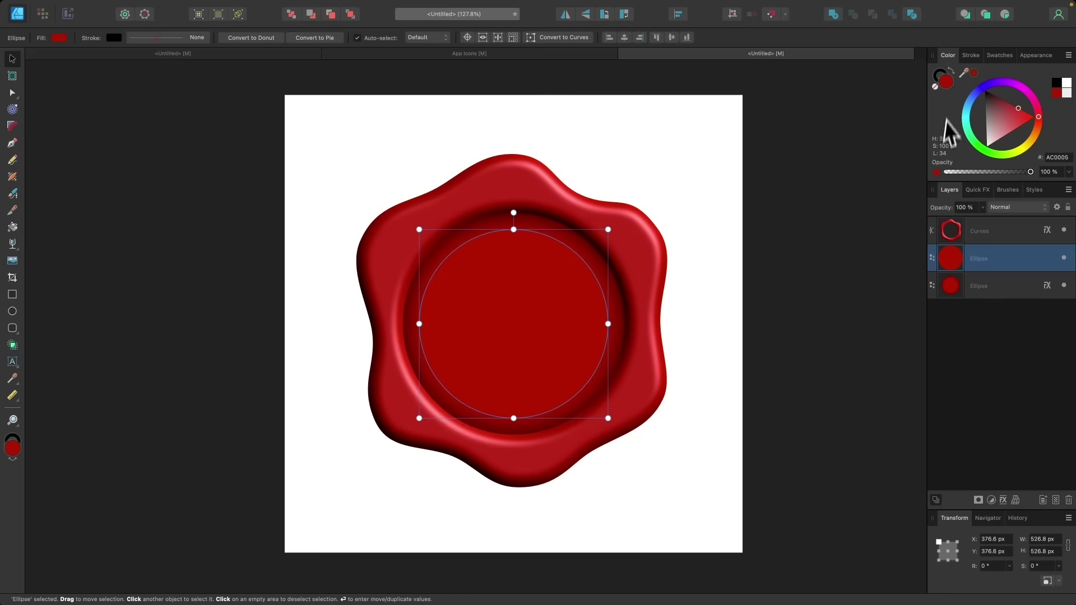
{"action": "left_click", "coordinate": [935, 88]}
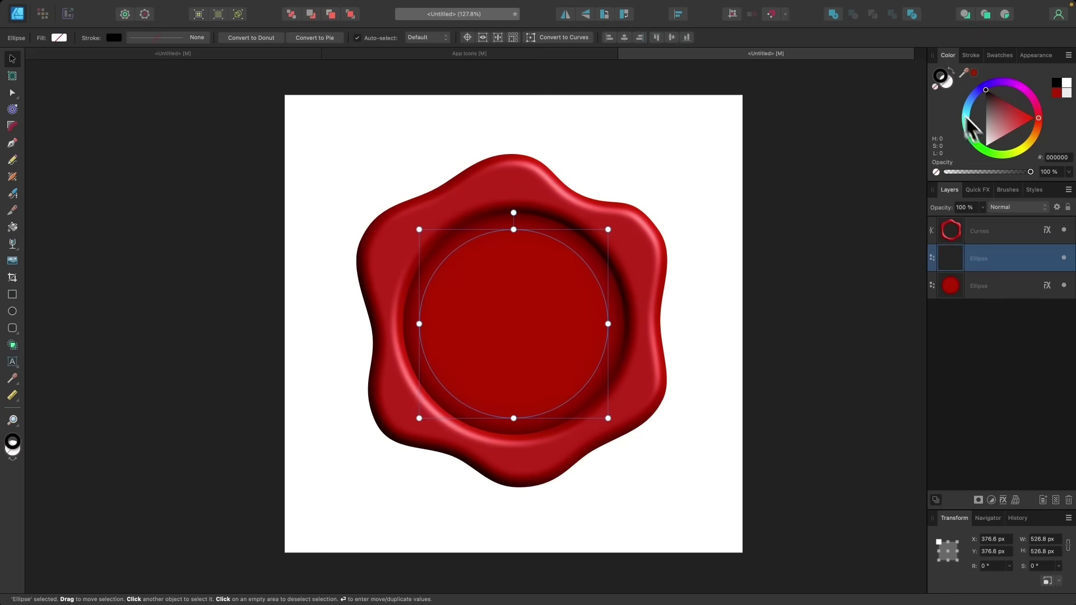
{"action": "mouse_move", "coordinate": [975, 130]}
{"action": "left_mouse_down"}
{"action": "mouse_move", "coordinate": [1003, 125]}
{"action": "mouse_move", "coordinate": [986, 145]}
{"action": "left_mouse_up"}
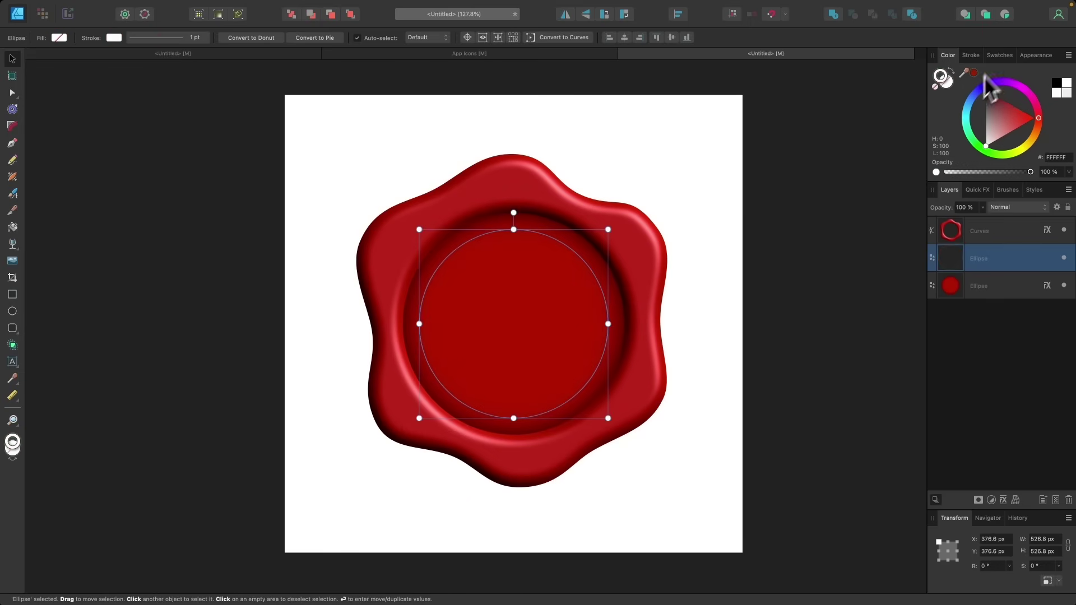
{"action": "left_click", "coordinate": [970, 55]}
{"action": "left_click_drag", "start_coordinate": [973, 90], "coordinate": [993, 94]}
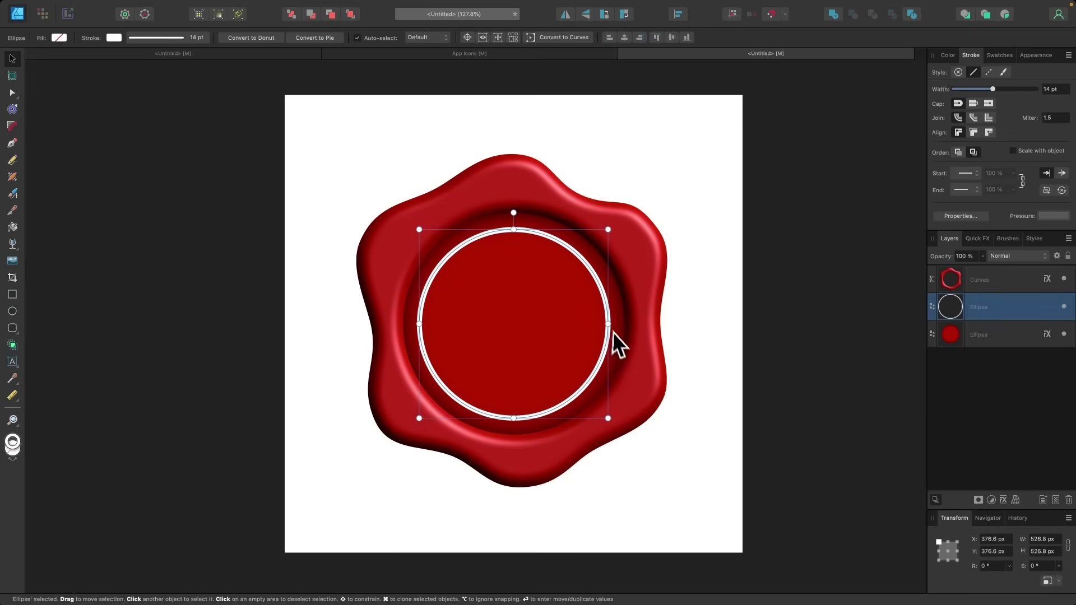
Step: Enlarge the white outlined circle to about 537 px around its centre and expand its stroke into a filled shape
{"action": "left_click_drag", "start_coordinate": [609, 327], "coordinate": [611, 328]}
{"action": "scroll", "coordinate": [495, 348], "scroll_direction": "up", "scroll_amount": 5}
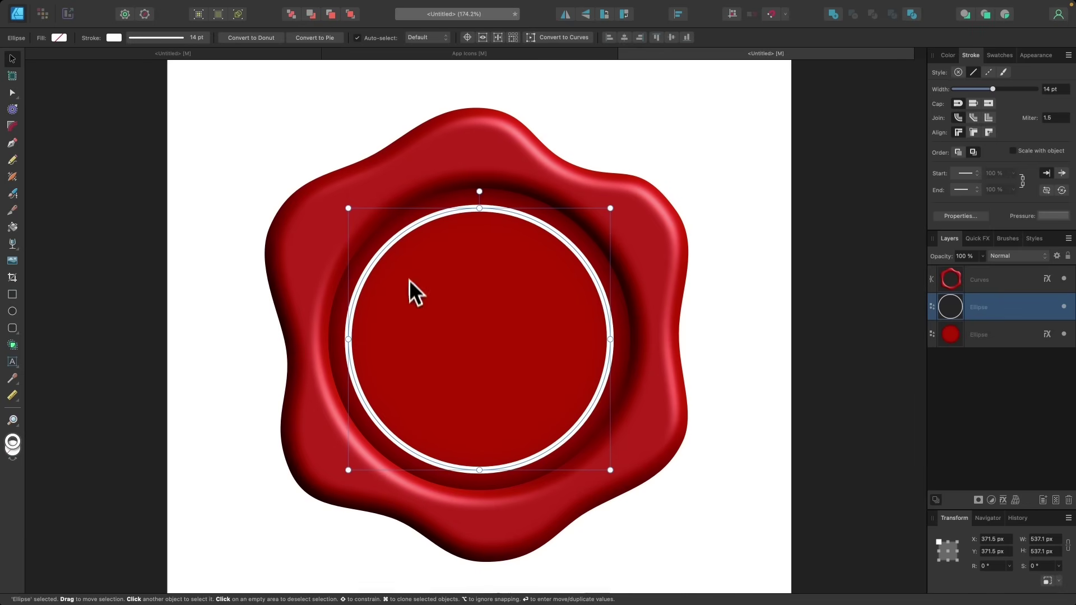
{"action": "left_click", "coordinate": [193, 6]}
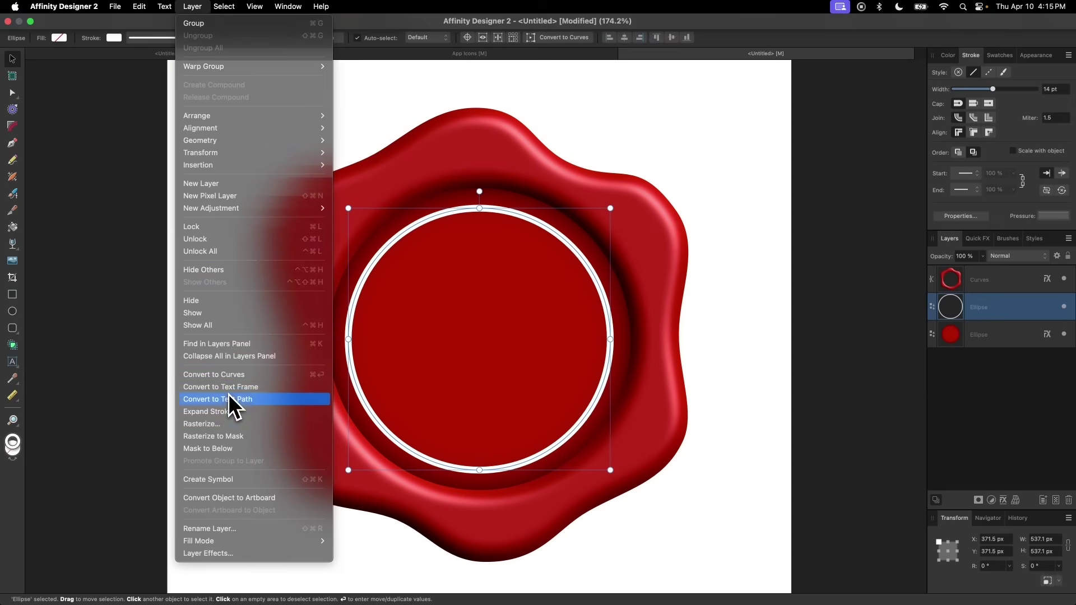
{"action": "left_click", "coordinate": [223, 412]}
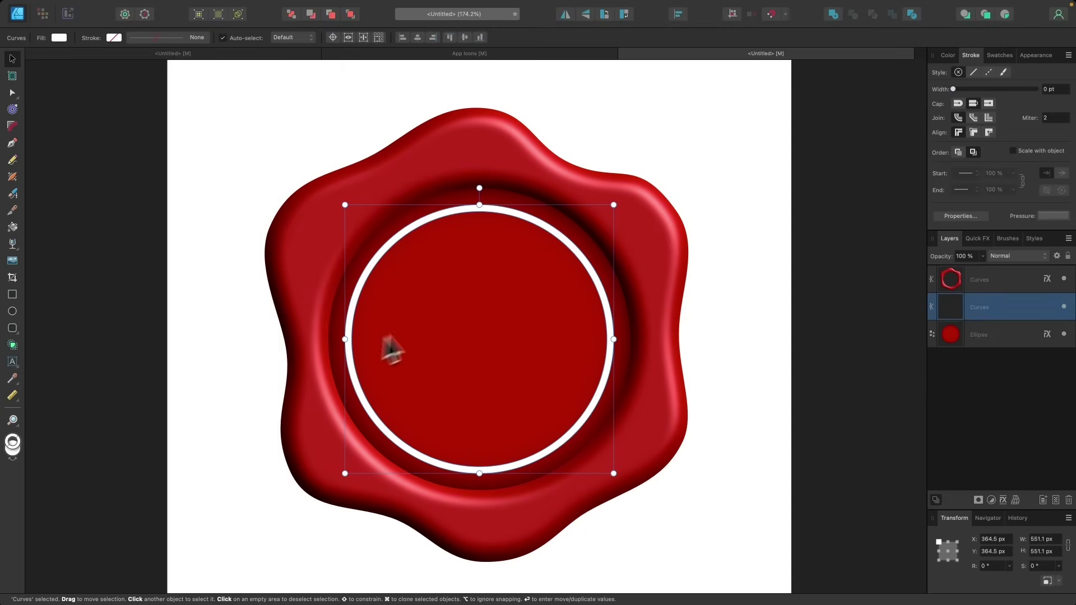
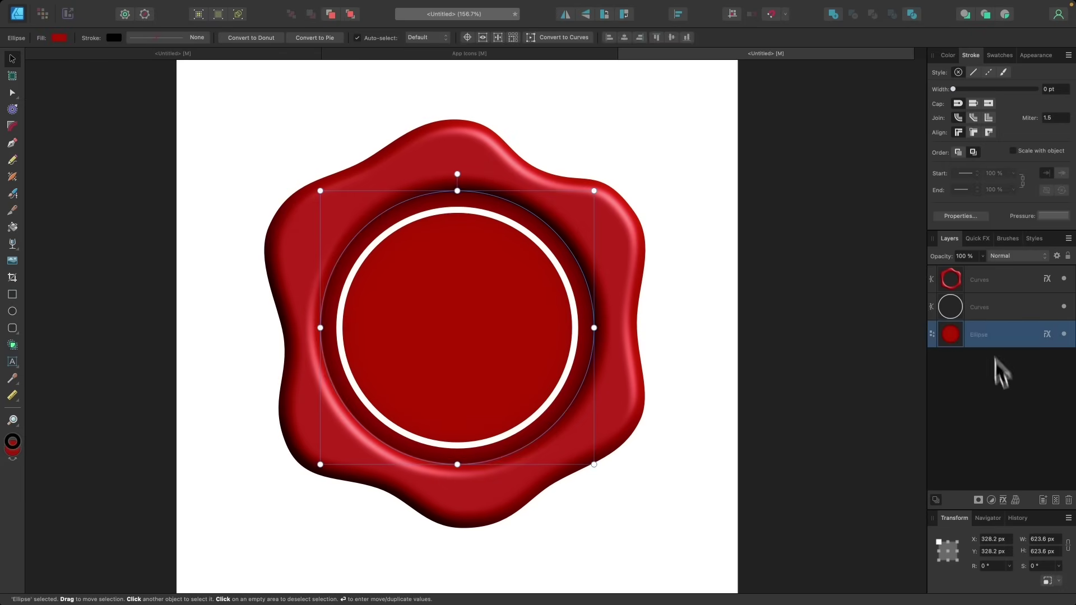
Step: Duplicate the recessed circle to the front of the layer stack and shrink the copy to about 408 px around its centre
{"action": "key", "text": "super+j"}
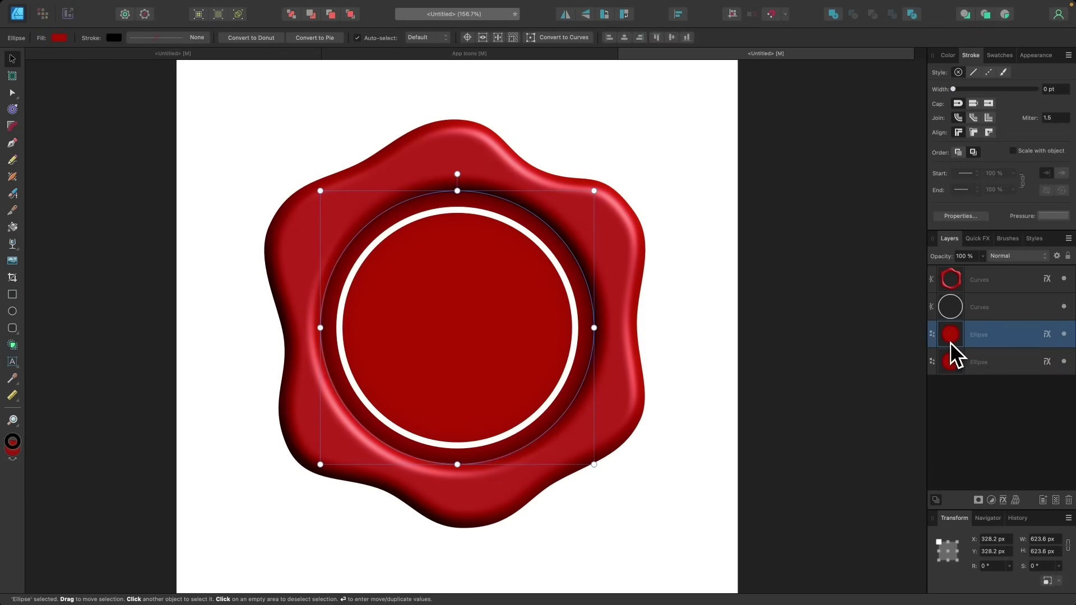
{"action": "left_click_drag", "start_coordinate": [951, 329], "coordinate": [953, 270]}
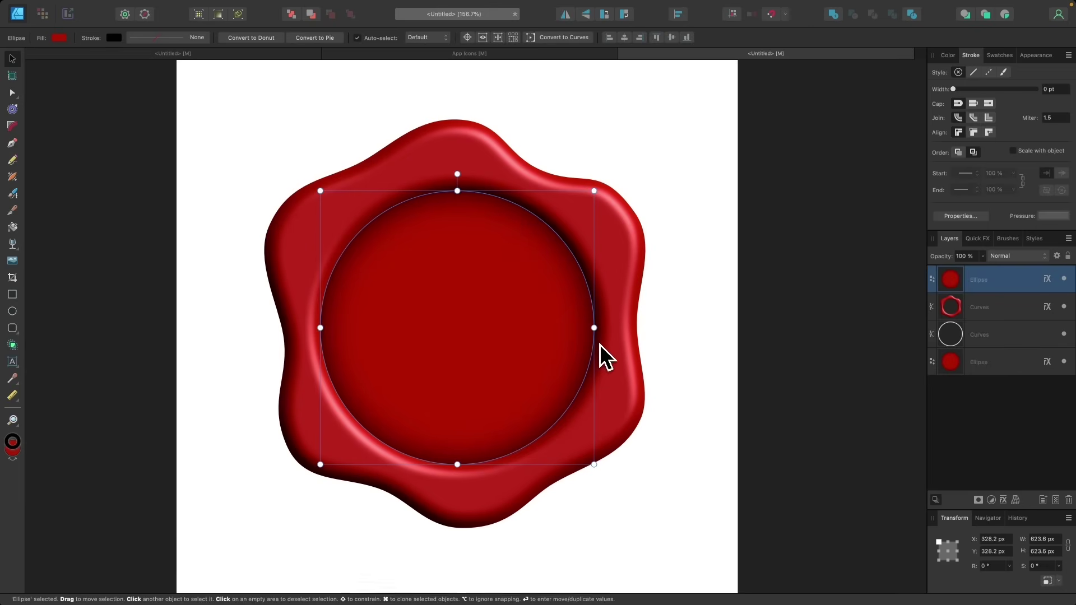
{"action": "left_click_drag", "start_coordinate": [594, 330], "coordinate": [546, 337]}
Step: Remove the inner shadow from the small front circle and shrink it around its centre to about 389 px
{"action": "left_click", "coordinate": [978, 240]}
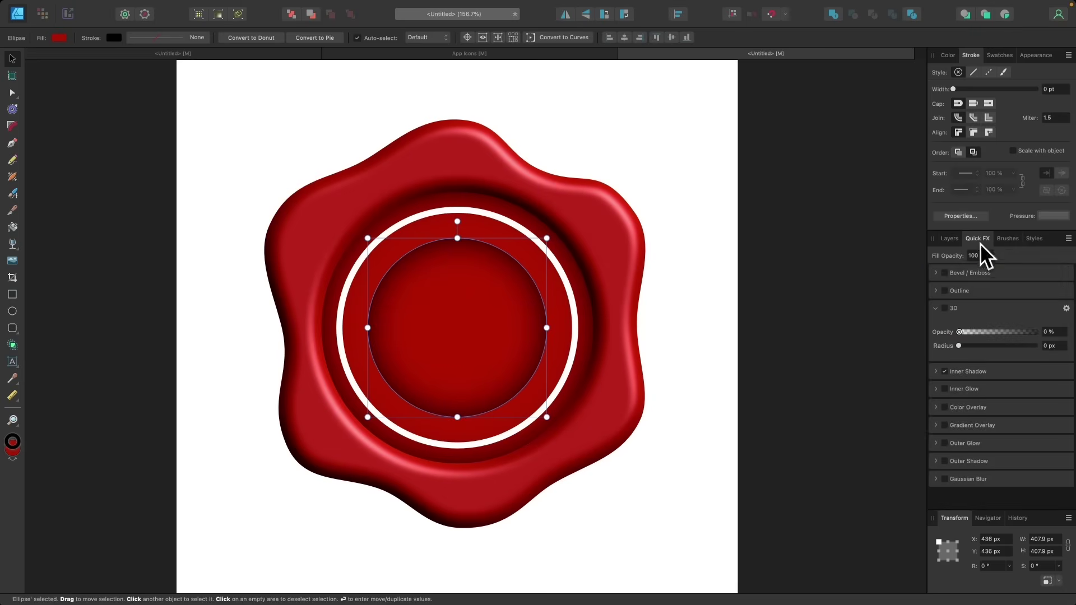
{"action": "left_click", "coordinate": [945, 372]}
{"action": "left_click", "coordinate": [949, 239]}
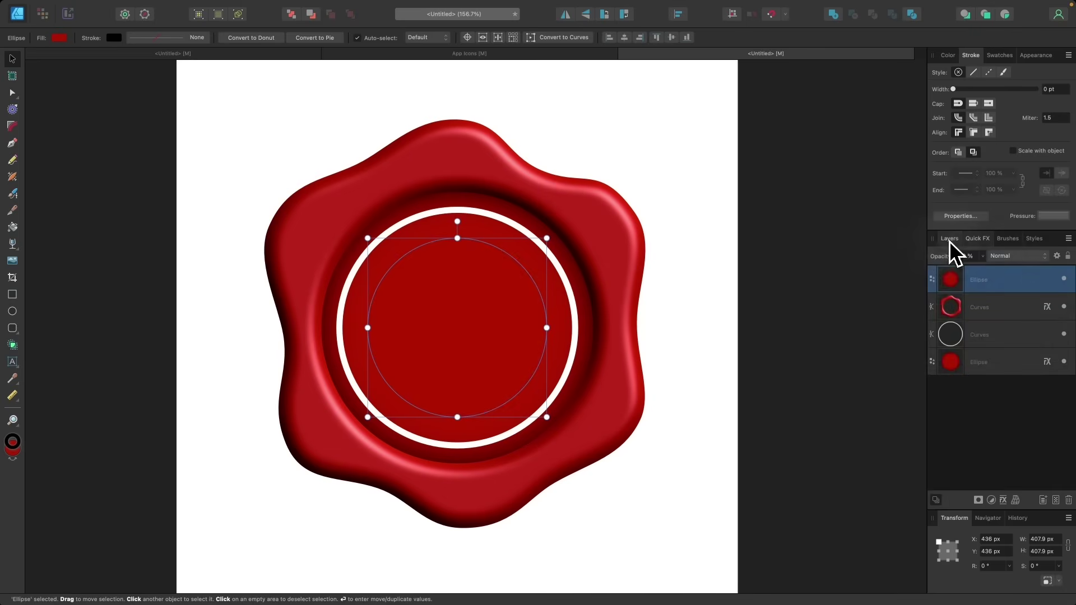
{"action": "scroll", "coordinate": [583, 293], "scroll_direction": "right", "scroll_amount": 2}
{"action": "scroll", "coordinate": [449, 350], "scroll_direction": "up", "scroll_amount": 2}
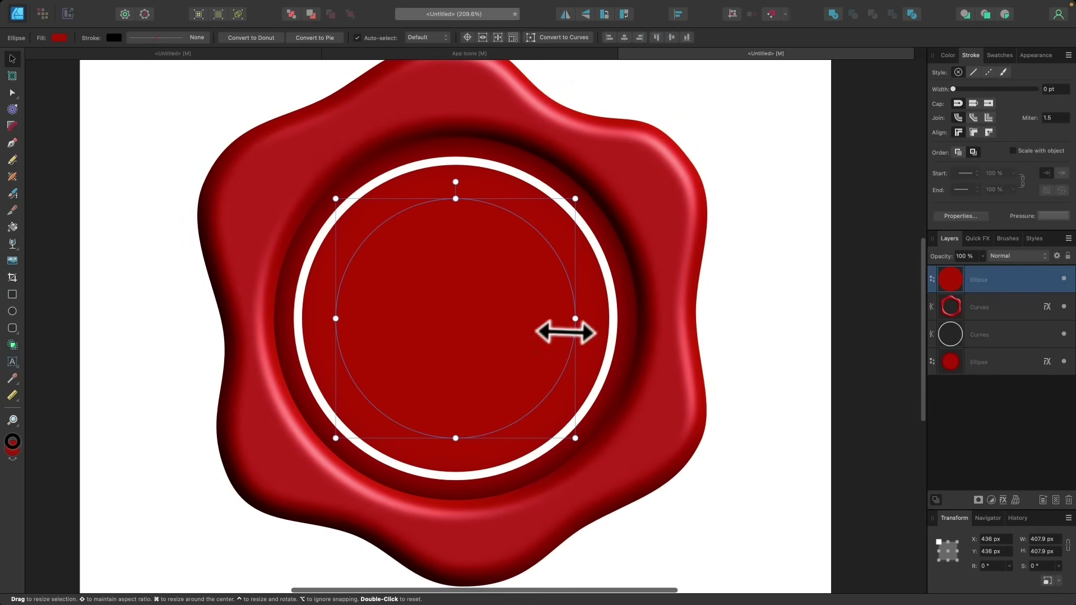
{"action": "left_click_drag", "start_coordinate": [572, 322], "coordinate": [569, 321]}
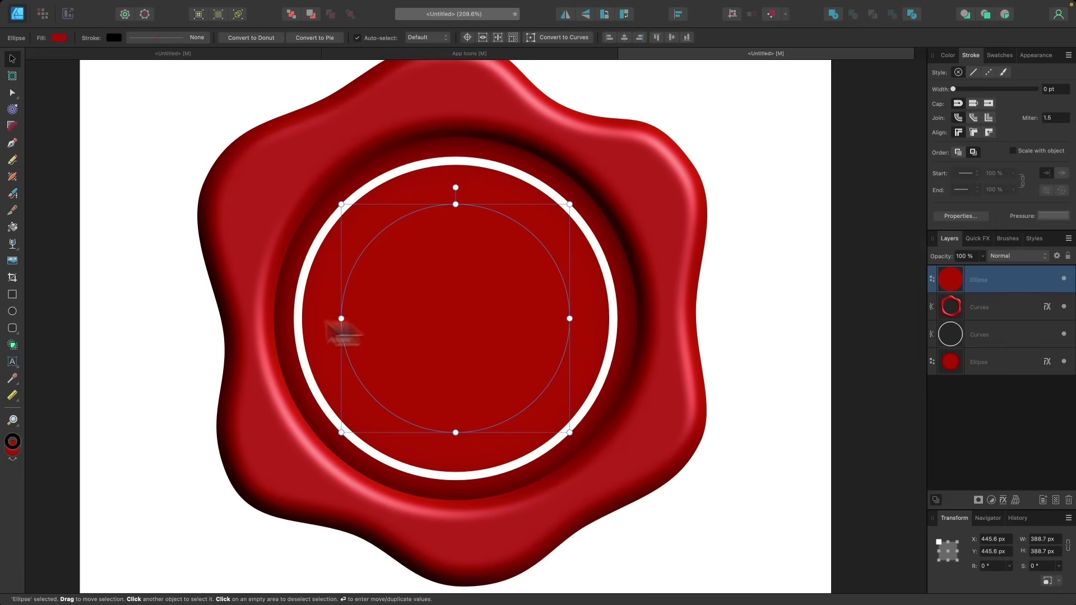
Step: Convert the small front circle into a text path and enter "AFFINITY DESIGNER WAX SEAL" along it
{"action": "left_click", "coordinate": [13, 362]}
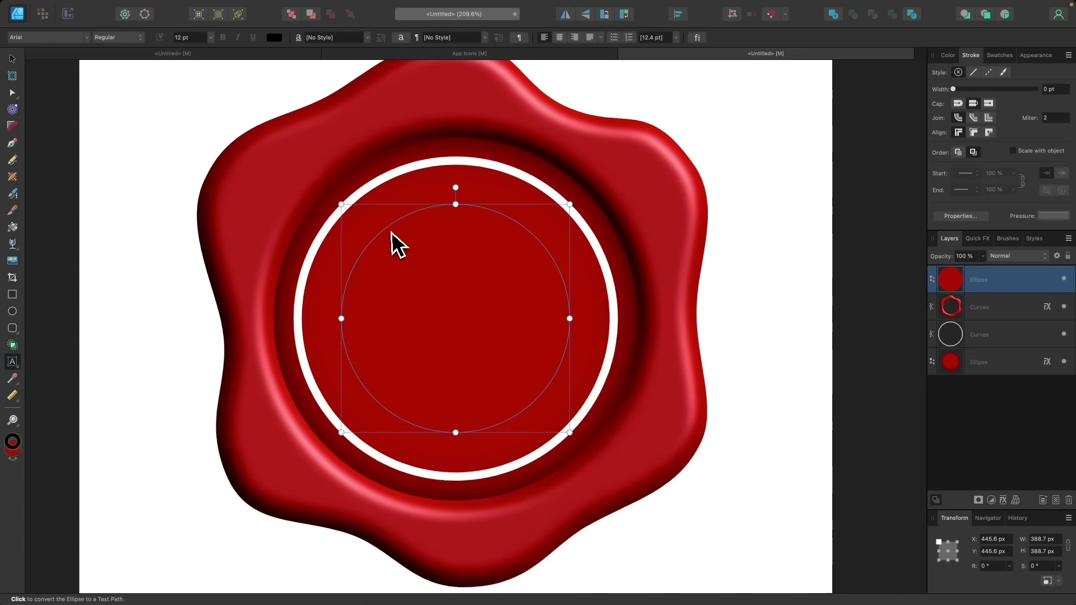
{"action": "scroll", "coordinate": [389, 233], "scroll_direction": "up", "scroll_amount": 4}
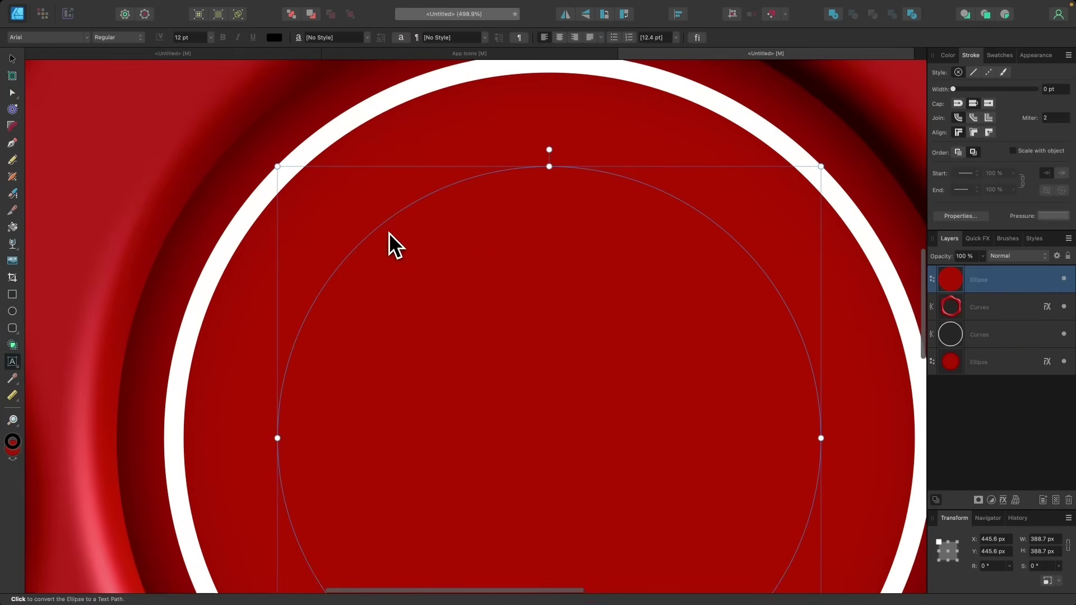
{"action": "left_click", "coordinate": [412, 210]}
{"action": "scroll", "coordinate": [486, 321], "scroll_direction": "down", "scroll_amount": 1}
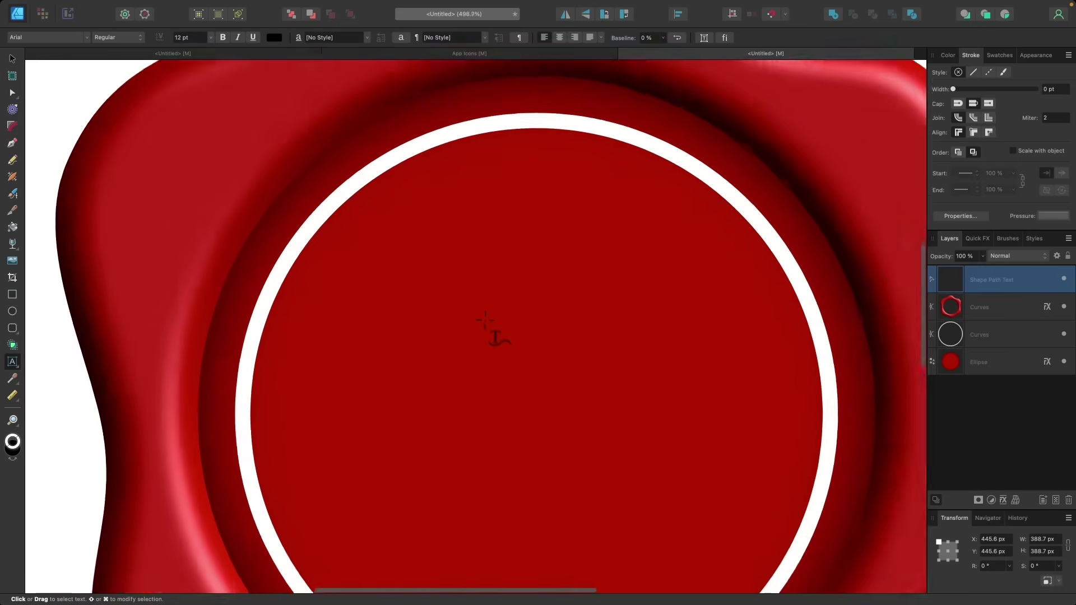
{"action": "scroll", "coordinate": [485, 320], "scroll_direction": "down", "scroll_amount": 2}
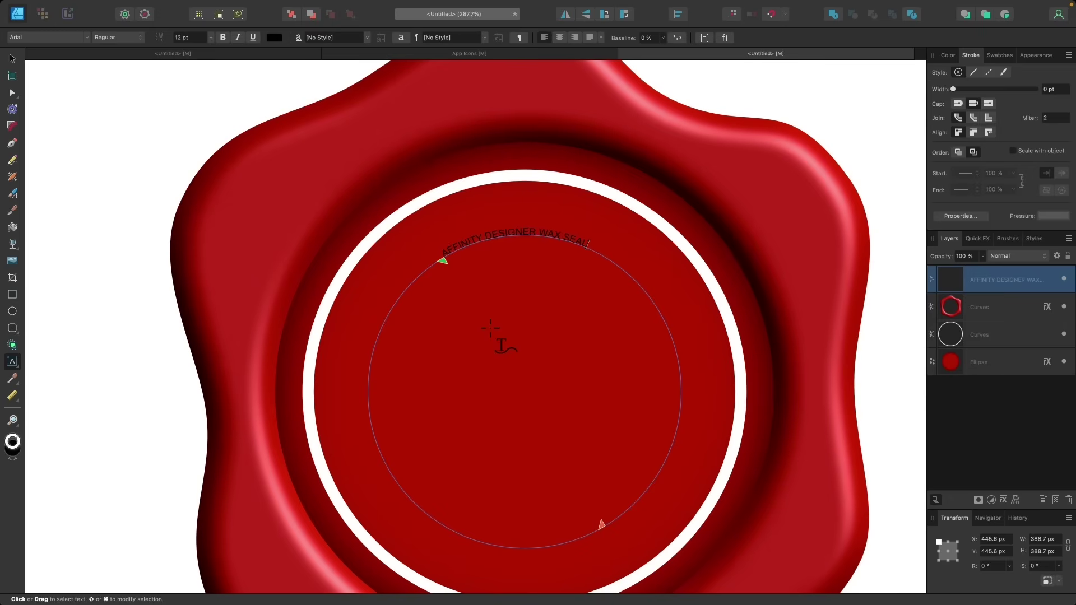
Step: Extend the circular text to "AFFINITY DESIGNER WAX SEAL DESIGN" and give all of it a white stroke
{"action": "scroll", "coordinate": [500, 344], "scroll_direction": "down", "scroll_amount": 2}
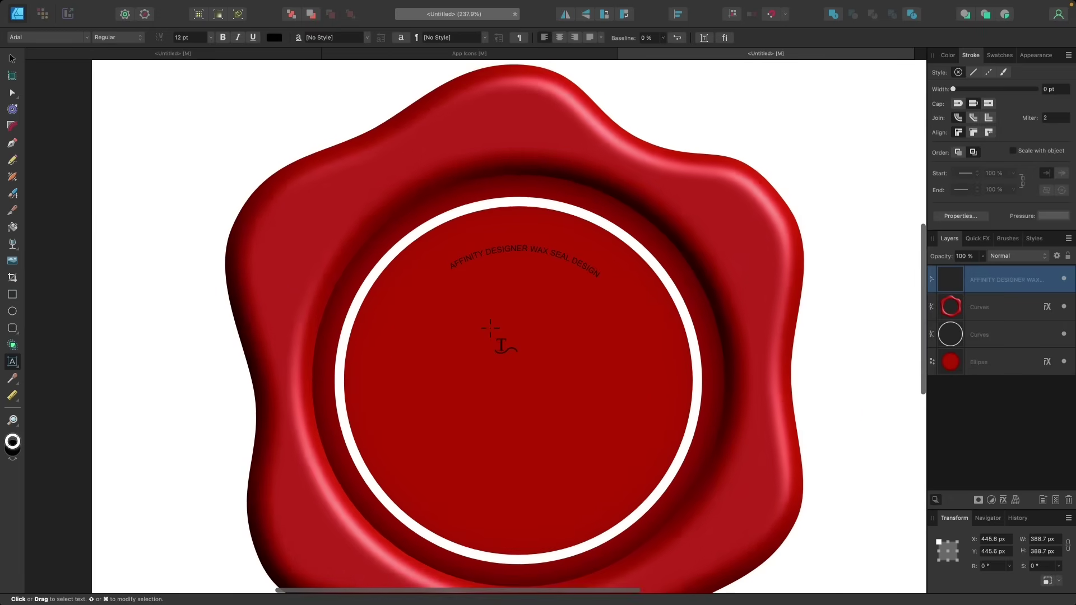
{"action": "scroll", "coordinate": [501, 344], "scroll_direction": "down", "scroll_amount": 1}
{"action": "scroll", "coordinate": [500, 343], "scroll_direction": "right", "scroll_amount": 1}
{"action": "key", "text": "super+a"}
{"action": "key", "text": "Escape"}
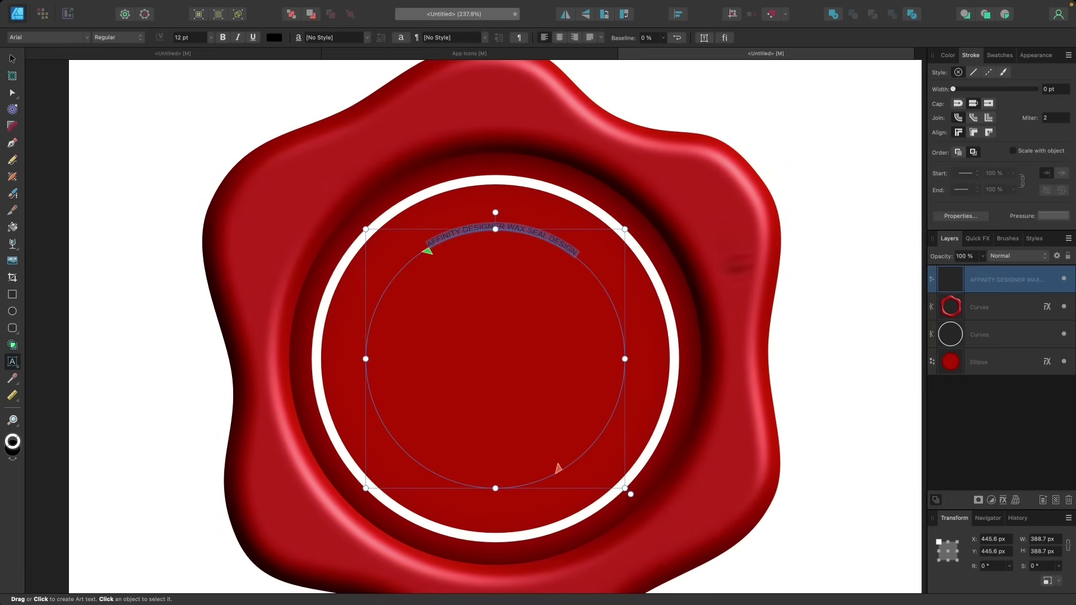
{"action": "left_click", "coordinate": [952, 58]}
{"action": "left_click", "coordinate": [981, 124]}
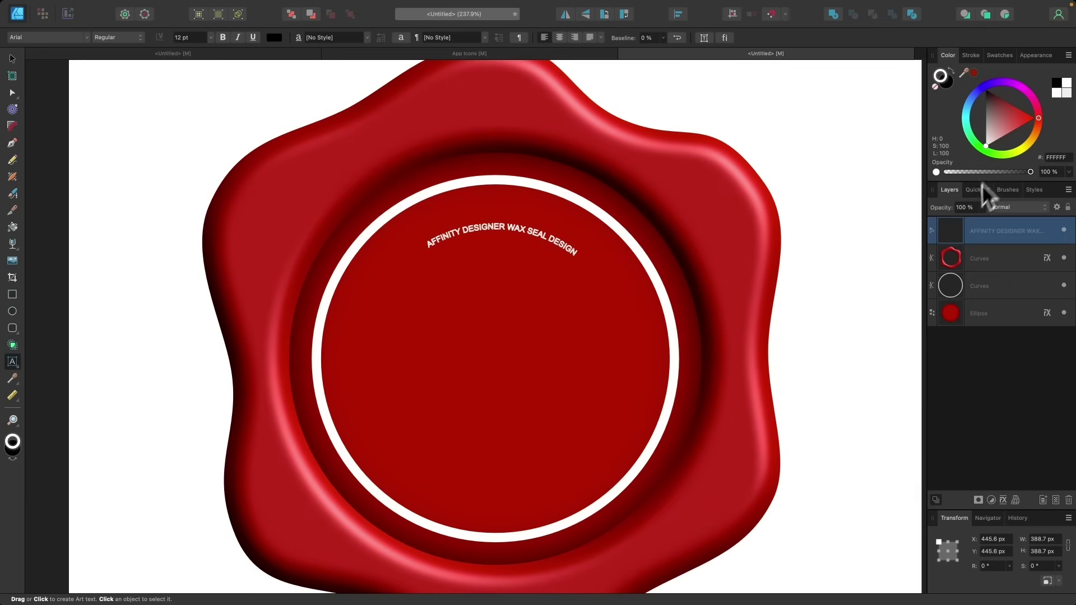
{"action": "scroll", "coordinate": [384, 293], "scroll_direction": "down", "scroll_amount": 1}
{"action": "scroll", "coordinate": [384, 293], "scroll_direction": "right", "scroll_amount": 1}
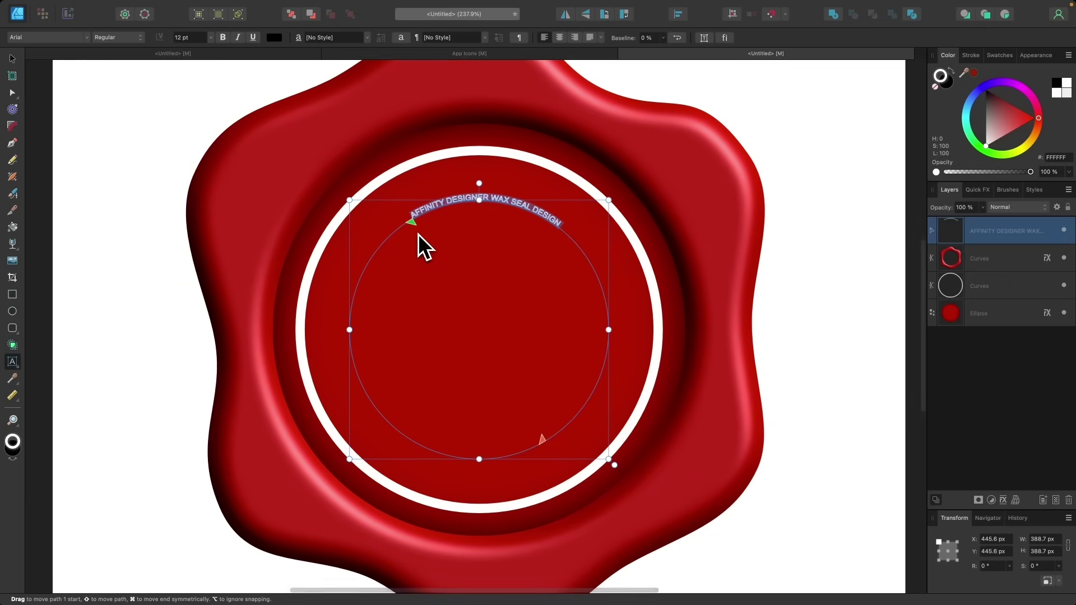
Step: Move the text path's start and end markers close together at the lowest point of the circle
{"action": "left_click_drag", "start_coordinate": [415, 223], "coordinate": [472, 399]}
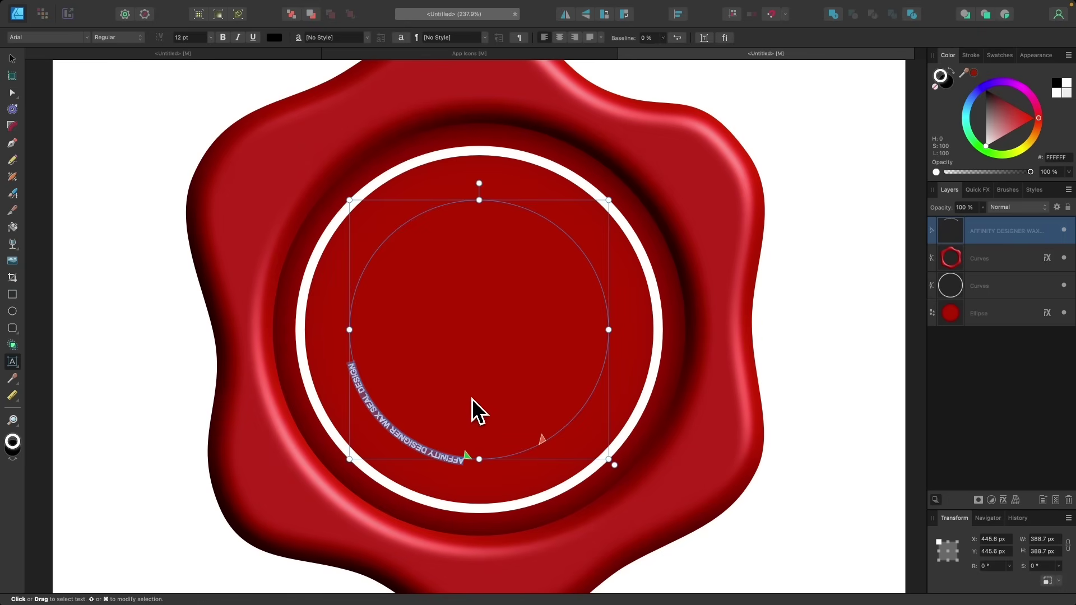
{"action": "right_click", "coordinate": [543, 445]}
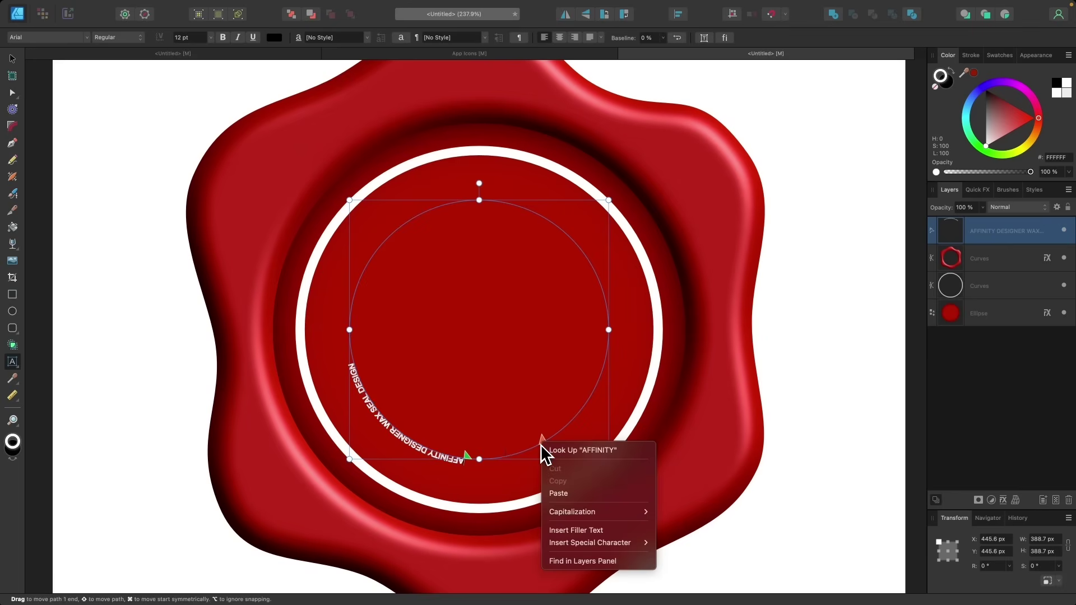
{"action": "key", "text": "Escape"}
{"action": "left_click_drag", "start_coordinate": [542, 444], "coordinate": [484, 460]}
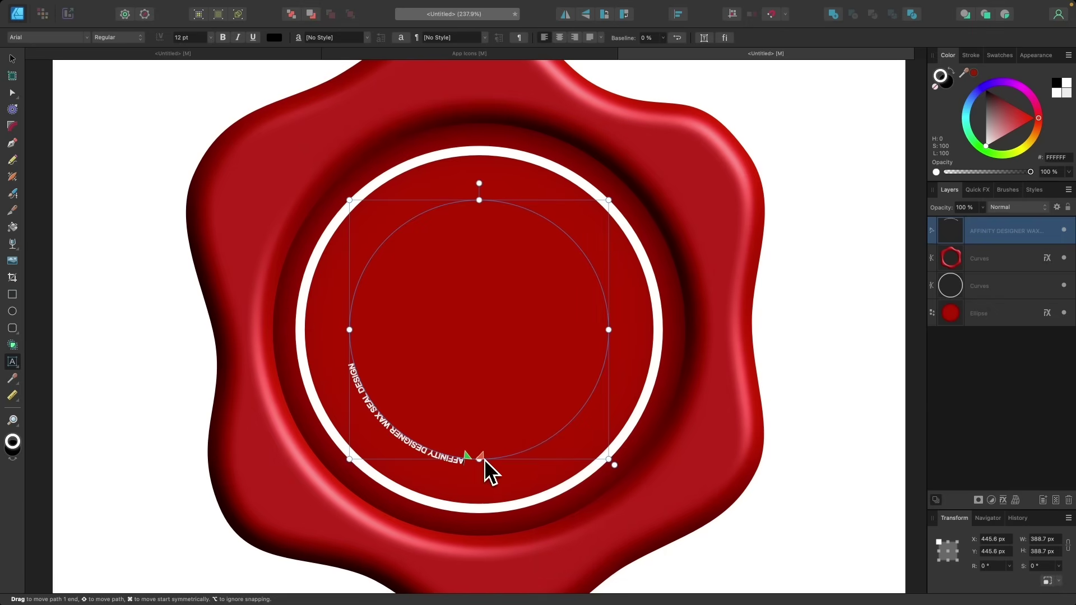
Step: Select the whole circular text and centre-align it along its path
{"action": "double_click", "coordinate": [394, 434]}
{"action": "triple_click", "coordinate": [393, 435]}
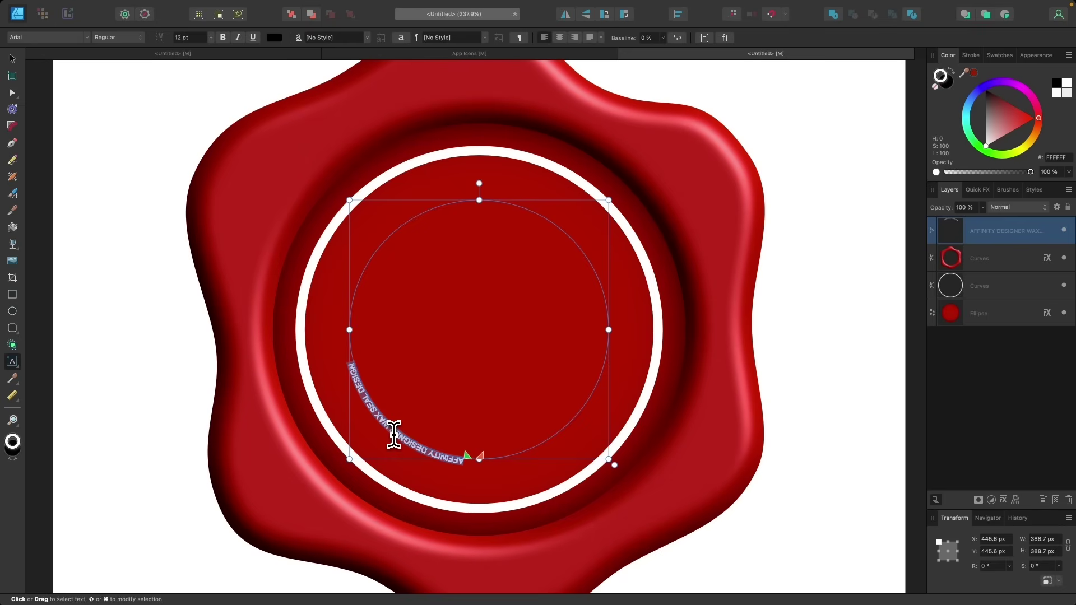
{"action": "left_click", "coordinate": [558, 40]}
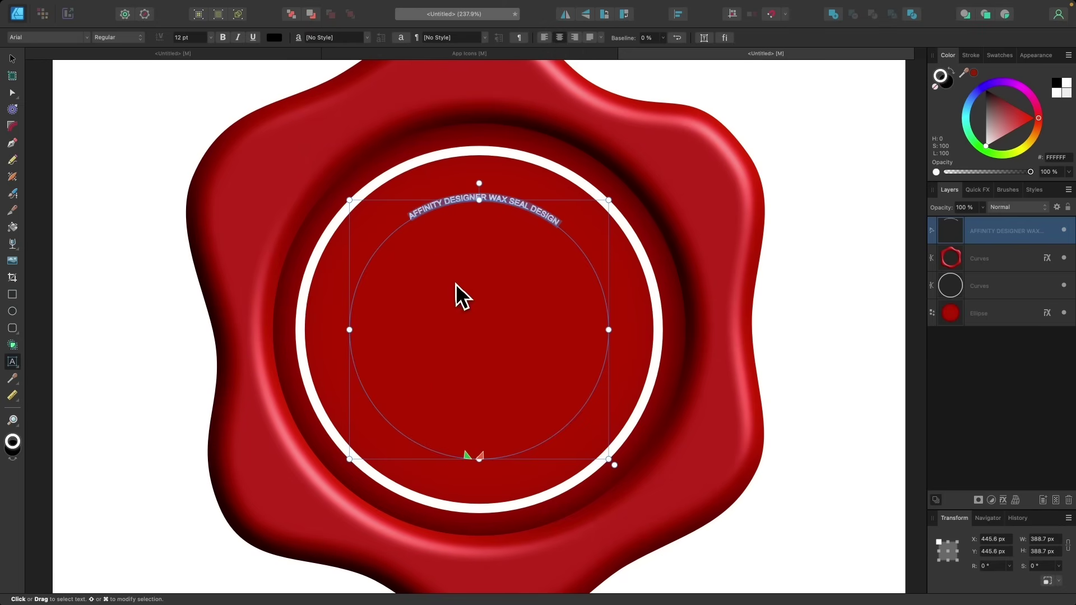
Step: Set the circular text's font to Inter 28pt in the Black style
{"action": "left_click", "coordinate": [87, 37]}
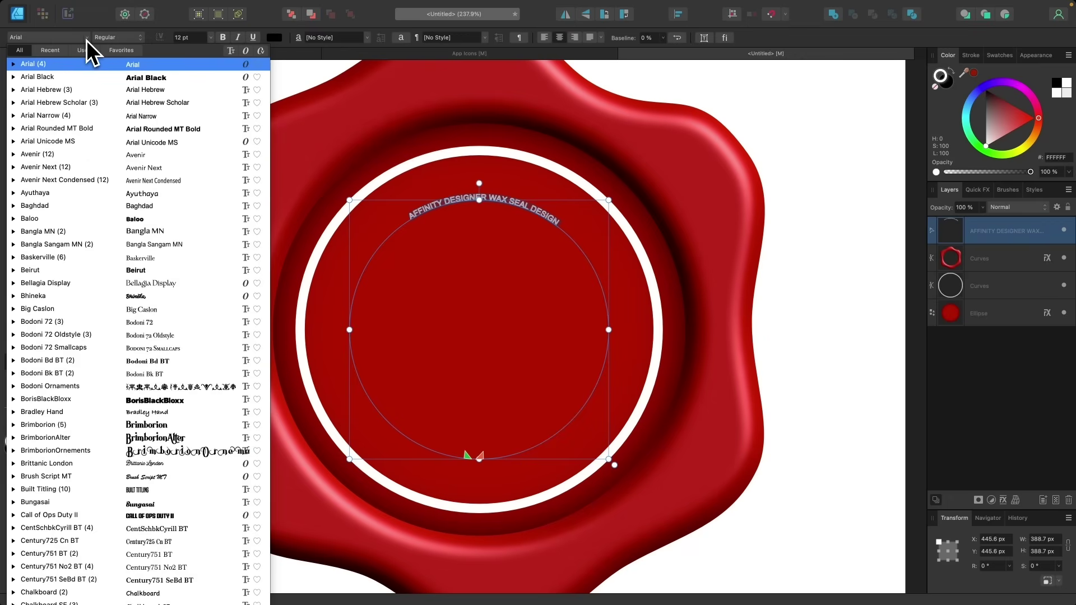
{"action": "type", "text": "Inter 28pt"}
{"action": "left_click", "coordinate": [34, 102]}
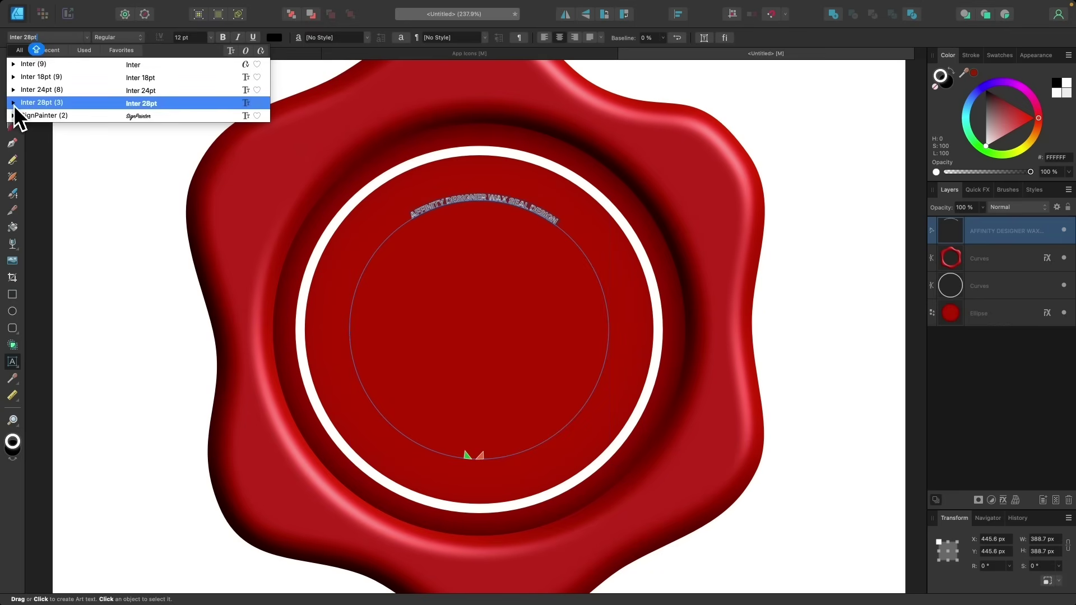
{"action": "left_click", "coordinate": [14, 102]}
{"action": "left_click", "coordinate": [86, 141]}
{"action": "key", "text": "Return"}
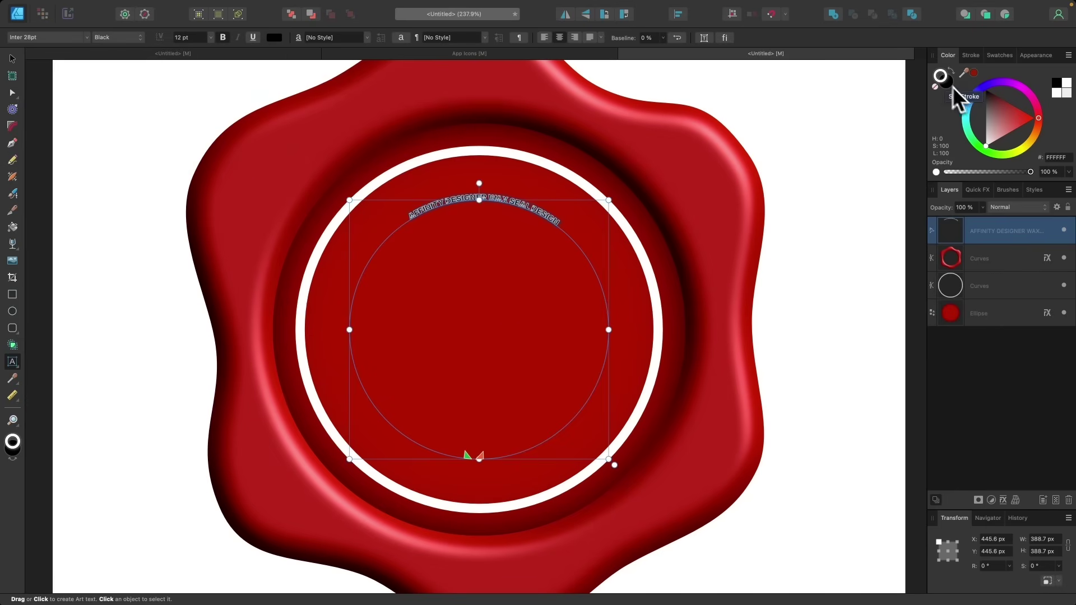
Step: Remove the stroke from the circular text and fill the letters with white
{"action": "scroll", "coordinate": [503, 210], "scroll_direction": "up", "scroll_amount": 2}
{"action": "scroll", "coordinate": [505, 209], "scroll_direction": "up", "scroll_amount": 3}
{"action": "key", "text": "Escape"}
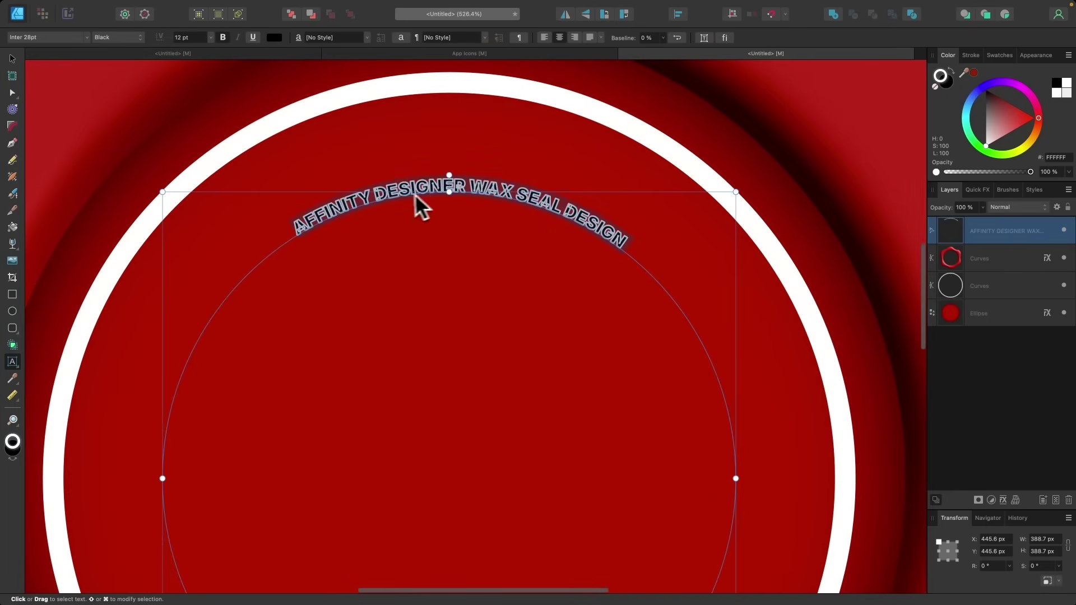
{"action": "left_click", "coordinate": [937, 86]}
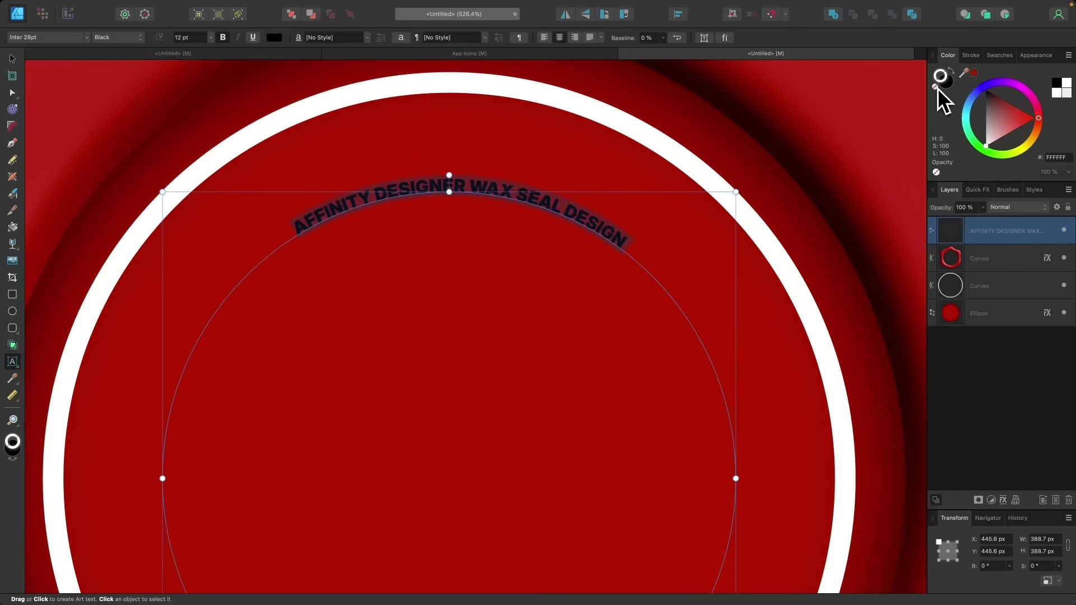
{"action": "left_click", "coordinate": [947, 88]}
{"action": "left_click_drag", "start_coordinate": [1003, 128], "coordinate": [957, 182]}
Step: Set the circular text's font size to 36 pt
{"action": "scroll", "coordinate": [358, 237], "scroll_direction": "down", "scroll_amount": 5}
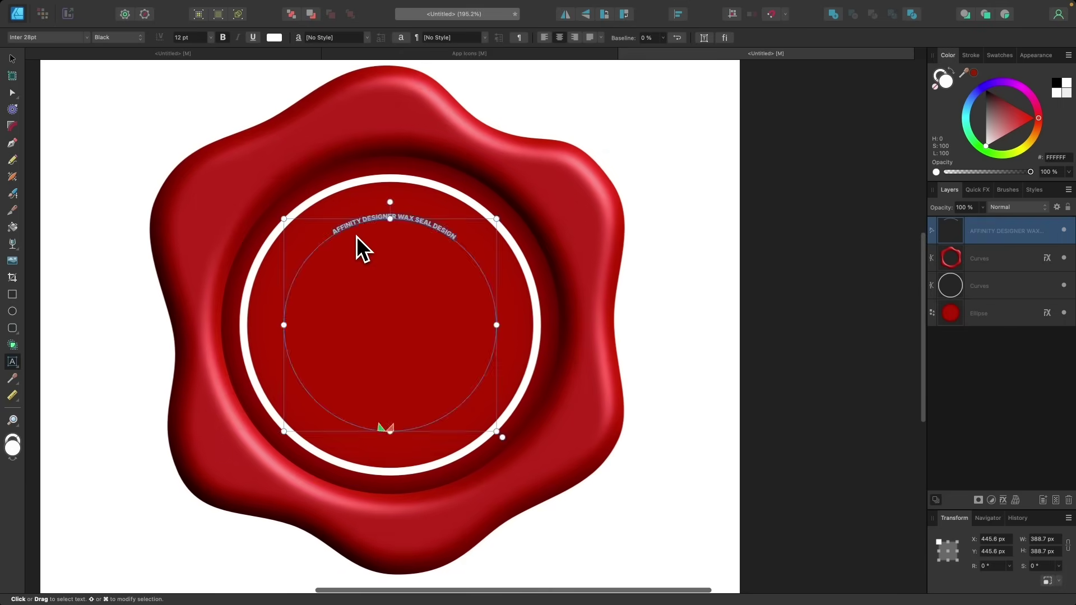
{"action": "left_click", "coordinate": [210, 37]}
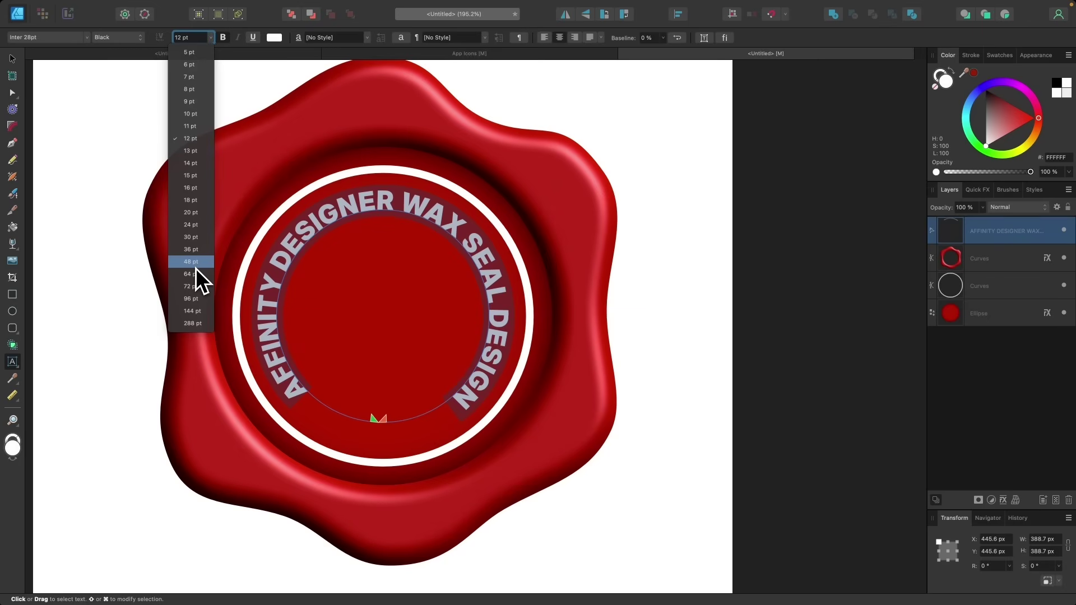
{"action": "left_click", "coordinate": [196, 250]}
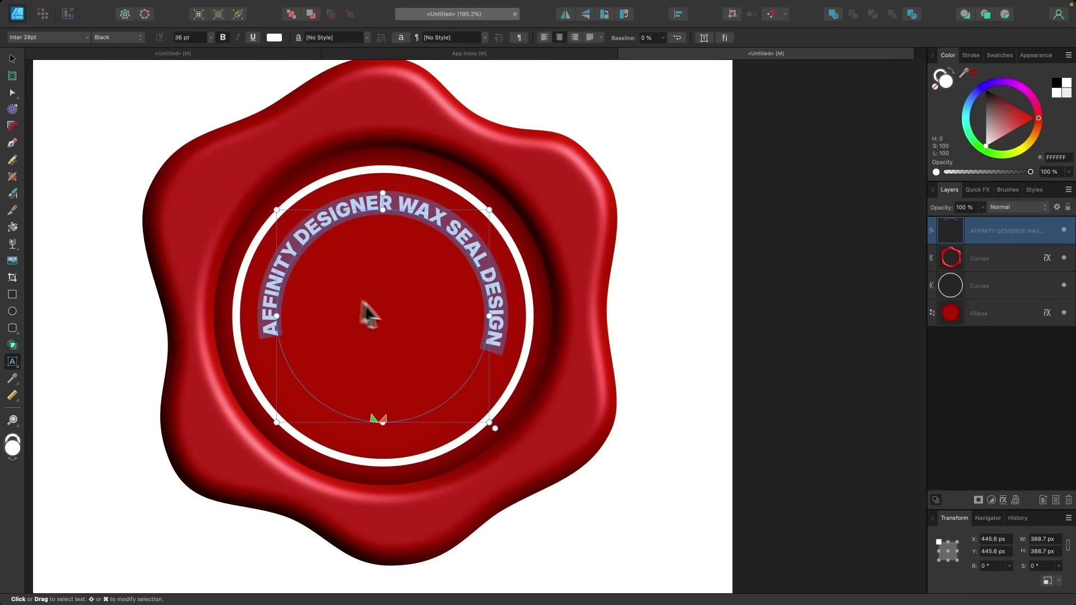
Step: Widen the circular text's letter spacing until it runs nearly all around the ring, leaving a small gap at the lowest point
{"action": "scroll", "coordinate": [398, 311], "scroll_direction": "up", "scroll_amount": 3}
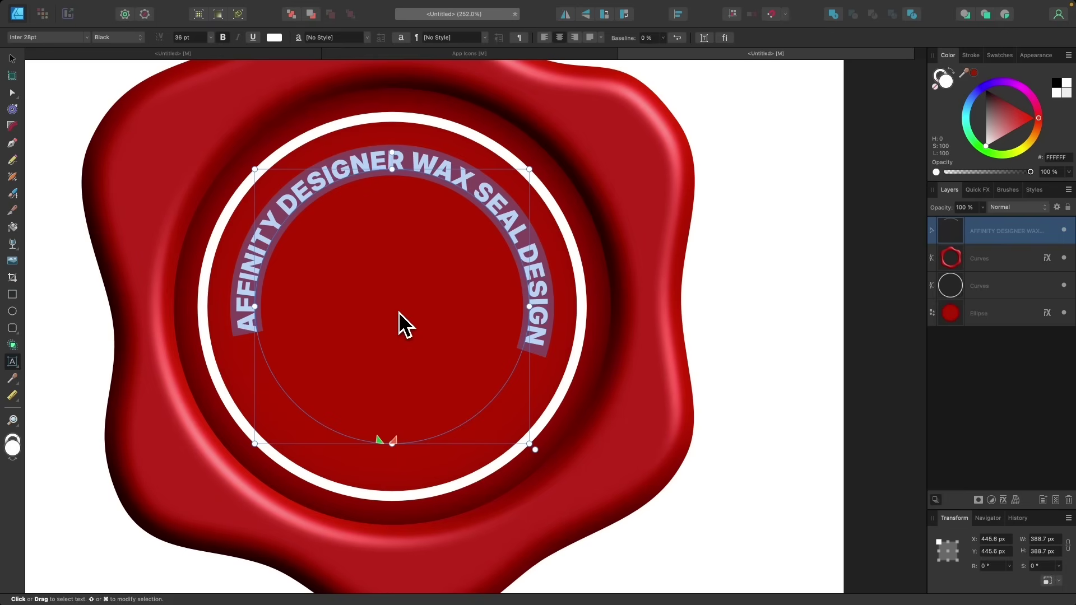
{"action": "key", "text": "alt+Right"}
{"action": "key", "text": "alt+Right"}
{"action": "key", "text": "alt+Right"}
{"action": "key", "text": "alt+Right"}
{"action": "key", "text": "alt+Right"}
{"action": "key", "text": "alt+Right"}
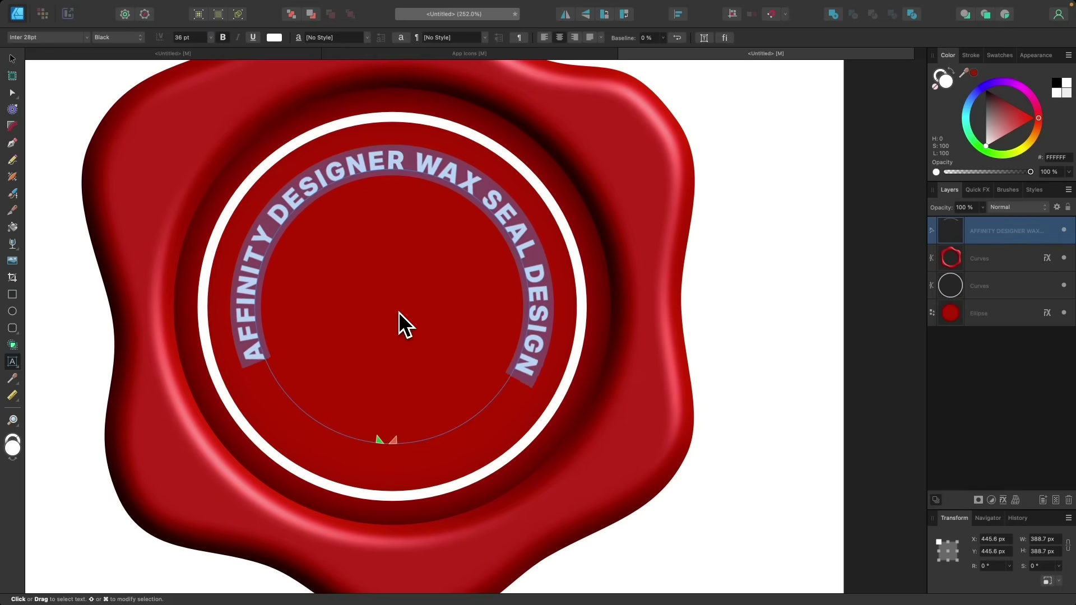
{"action": "key", "text": "alt+Right"}
{"action": "key", "text": "alt+Right"}
{"action": "key", "text": "alt+Right"}
{"action": "key", "text": "alt+Right"}
{"action": "key", "text": "alt+Right"}
{"action": "key", "text": "alt+Right"}
{"action": "key", "text": "alt+Right"}
{"action": "key", "text": "alt+Right"}
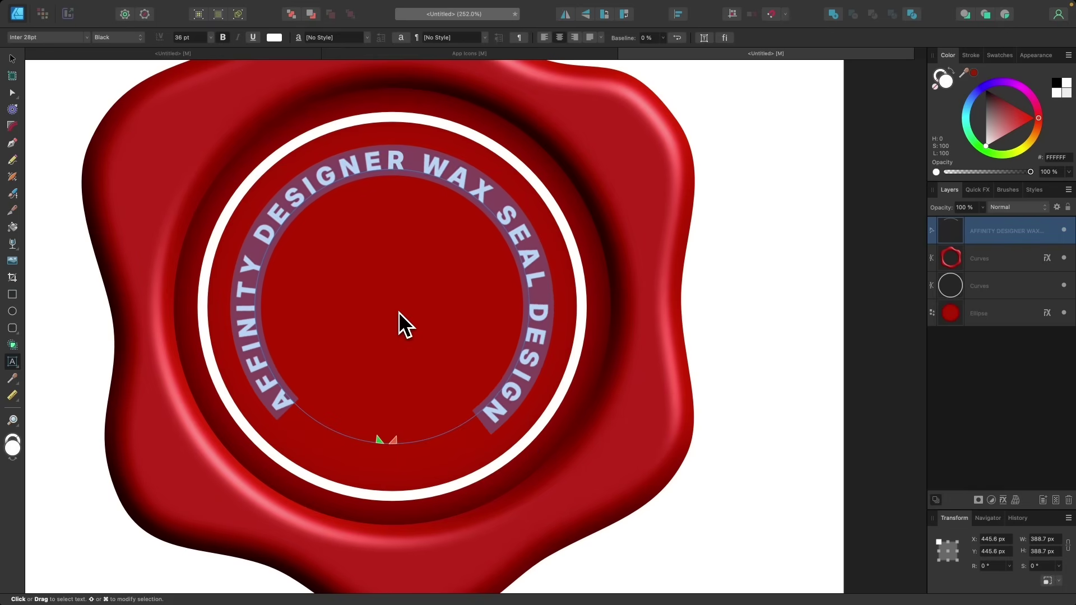
{"action": "key", "text": "alt+Right"}
{"action": "key", "text": "alt+Right"}
{"action": "key", "text": "alt+Right"}
{"action": "key", "text": "alt+Right"}
{"action": "key", "text": "alt+Right"}
{"action": "key", "text": "alt+Right"}
{"action": "key", "text": "alt+Right"}
{"action": "key", "text": "alt+Right"}
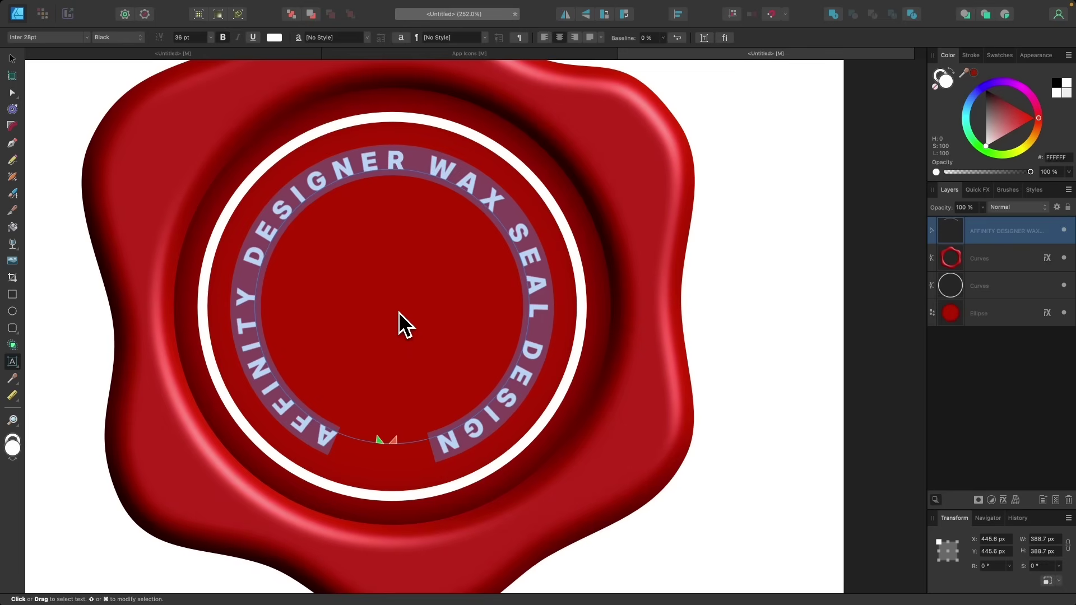
{"action": "key", "text": "alt+Right"}
Step: Bring the text path's start and end markers together exactly at the circle's lowest point to balance the text
{"action": "scroll", "coordinate": [398, 312], "scroll_direction": "up", "scroll_amount": 5}
{"action": "scroll", "coordinate": [411, 360], "scroll_direction": "down", "scroll_amount": 1}
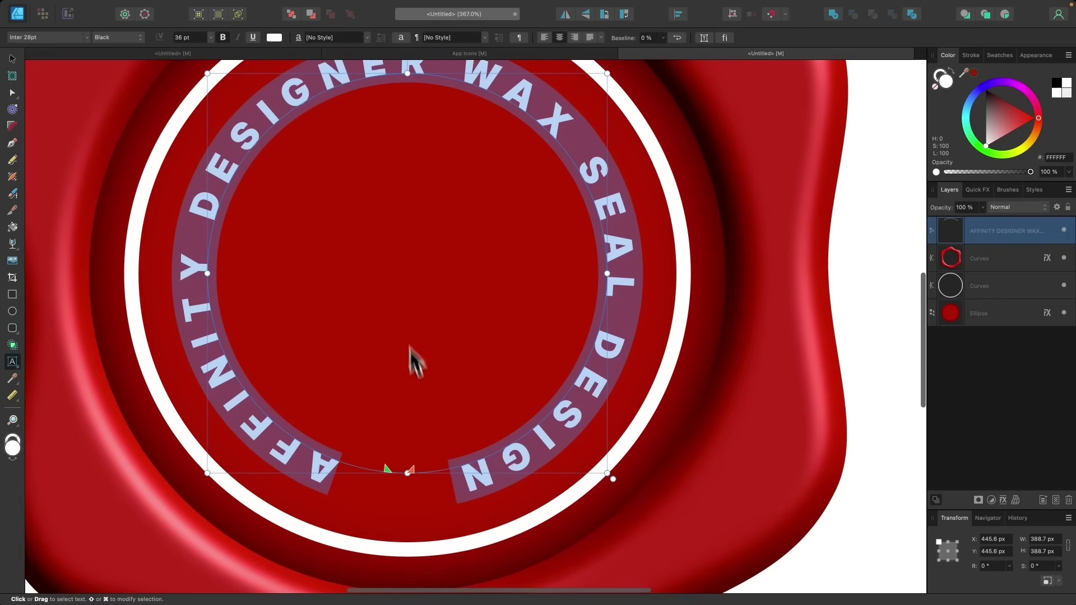
{"action": "left_click_drag", "start_coordinate": [415, 472], "coordinate": [401, 473]}
Step: Convert the circular text to curves and switch to the Move tool
{"action": "scroll", "coordinate": [428, 354], "scroll_direction": "down", "scroll_amount": 5}
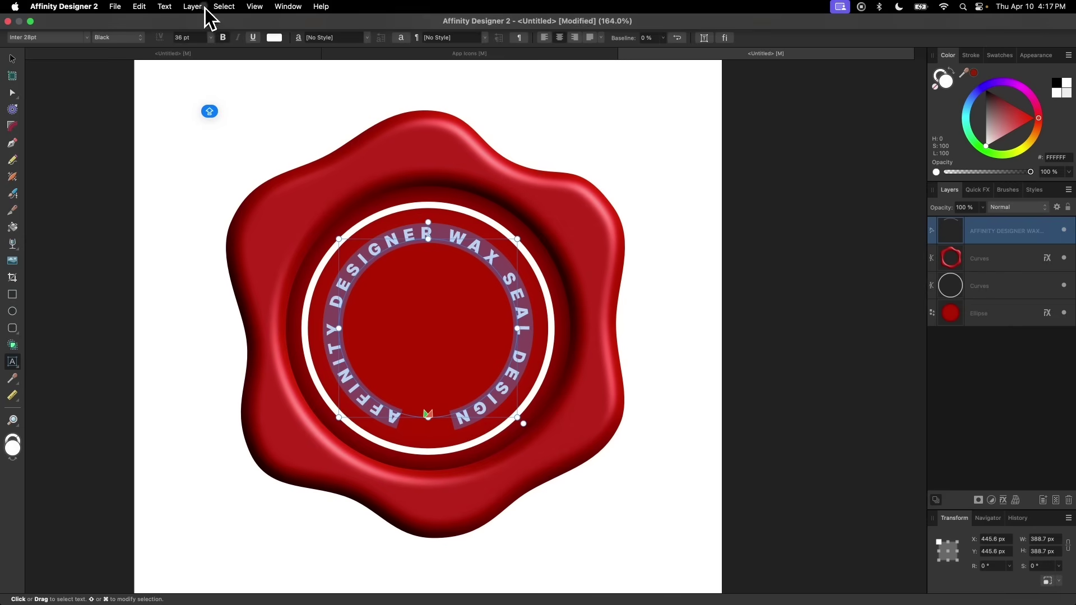
{"action": "left_click", "coordinate": [205, 7]}
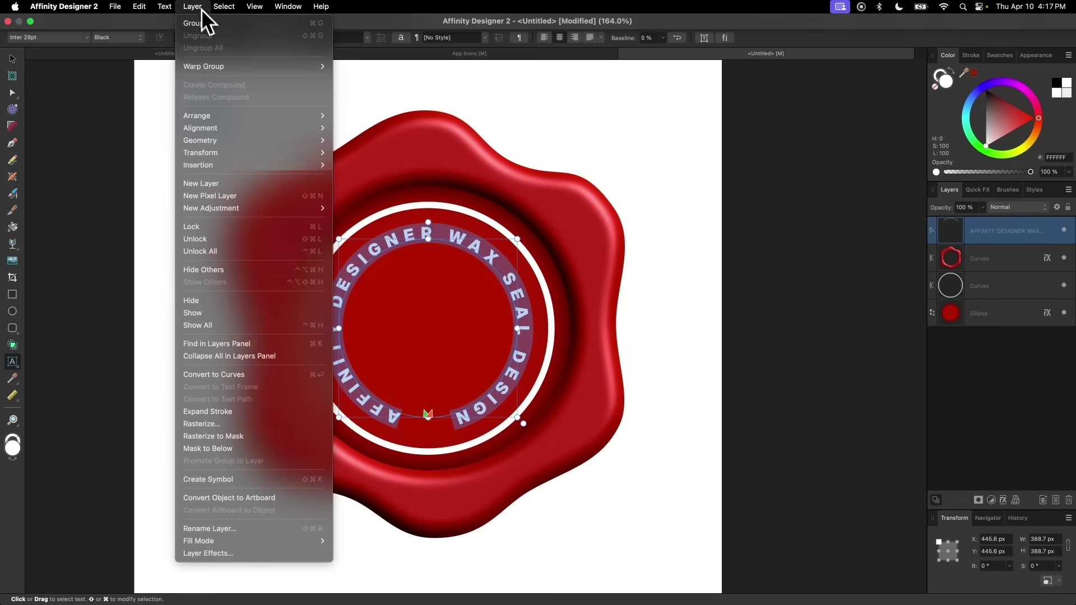
{"action": "left_click", "coordinate": [270, 371]}
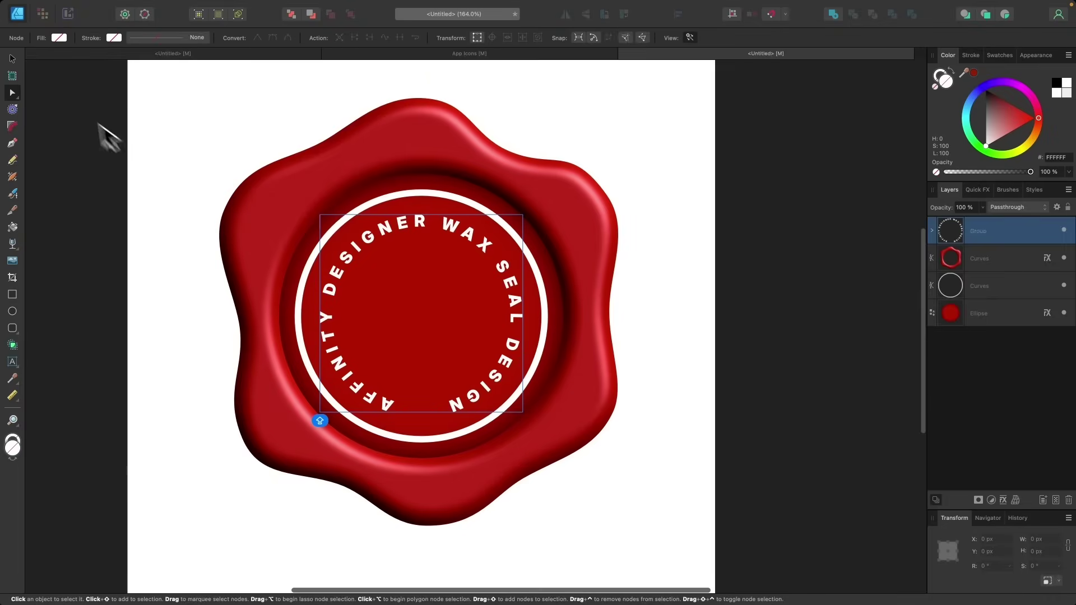
{"action": "left_click", "coordinate": [13, 58]}
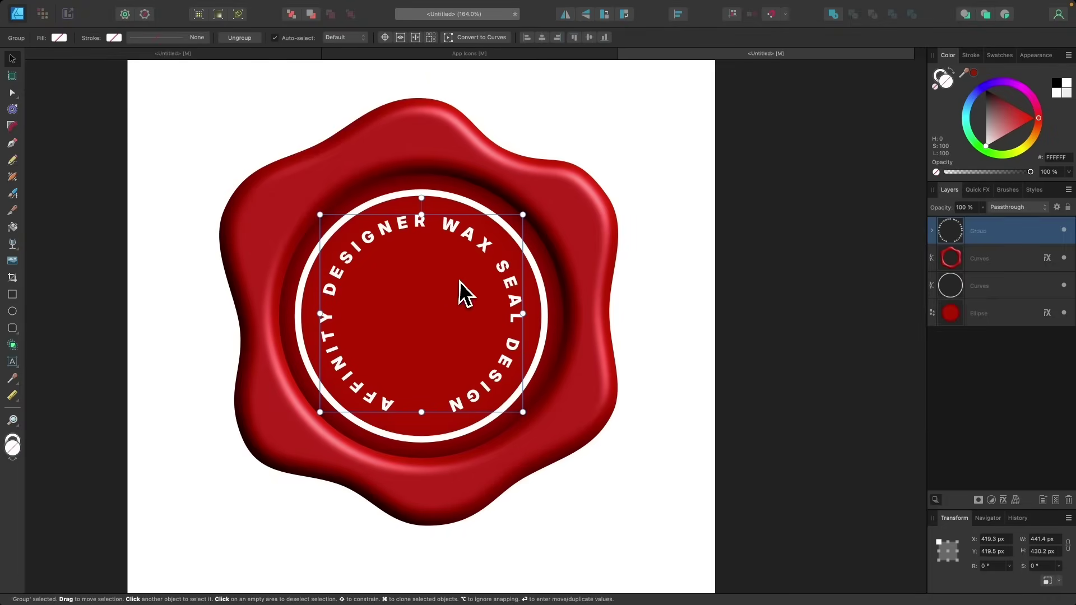
Step: Draw a five-point star about 44 px wide in the gap between the text ends, with a white fill and no stroke
{"action": "scroll", "coordinate": [461, 284], "scroll_direction": "down", "scroll_amount": 1}
{"action": "scroll", "coordinate": [461, 284], "scroll_direction": "up", "scroll_amount": 1}
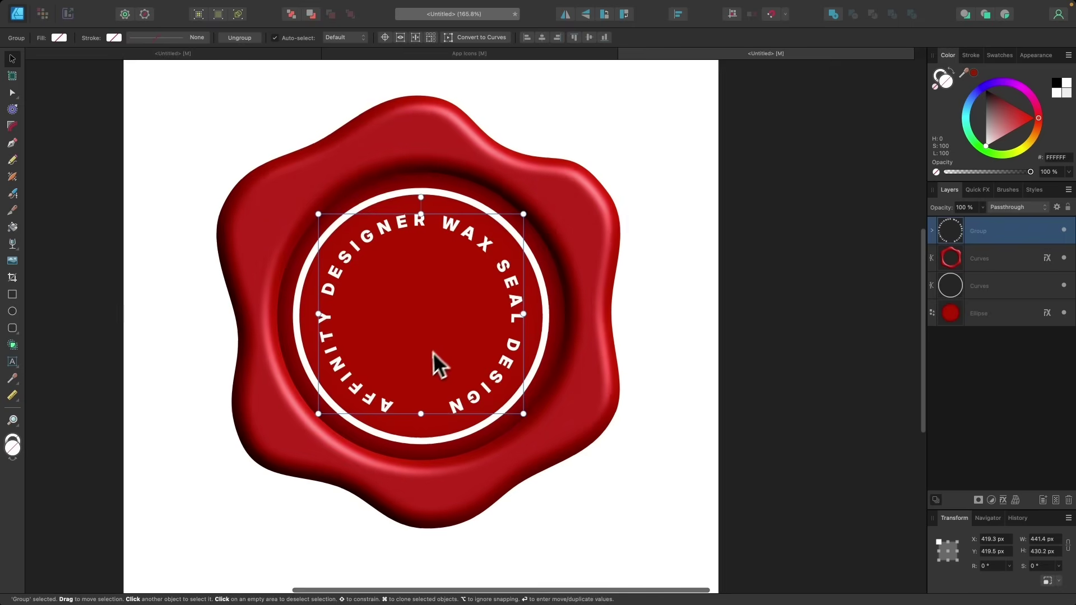
{"action": "scroll", "coordinate": [433, 352], "scroll_direction": "up", "scroll_amount": 2}
{"action": "left_click", "coordinate": [801, 395]}
{"action": "scroll", "coordinate": [508, 468], "scroll_direction": "up", "scroll_amount": 2}
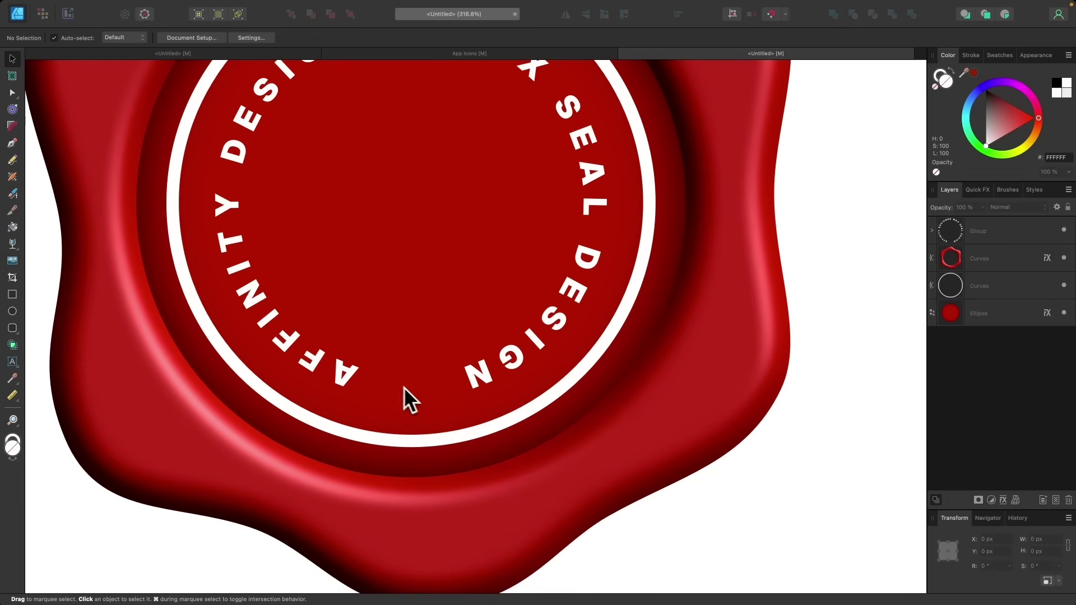
{"action": "left_click", "coordinate": [11, 331]}
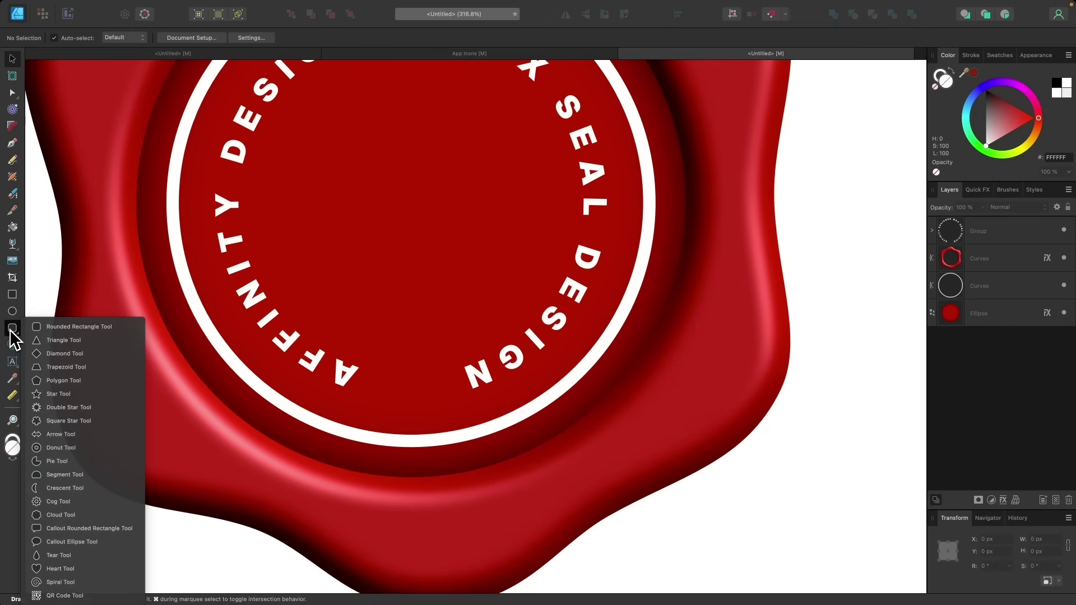
{"action": "left_click", "coordinate": [53, 393]}
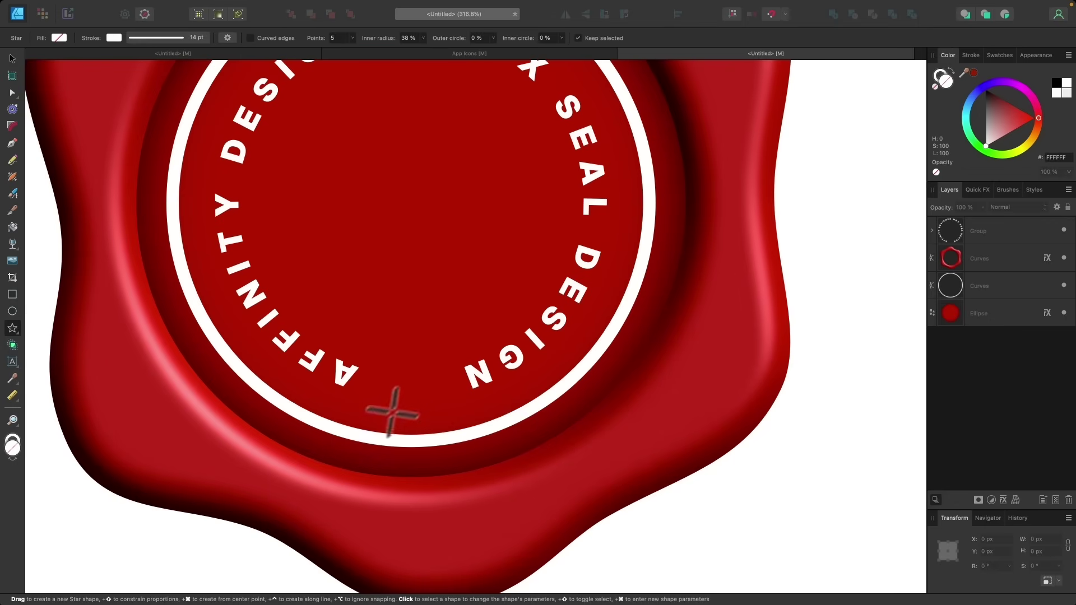
{"action": "left_click_drag", "start_coordinate": [381, 335], "coordinate": [427, 382]}
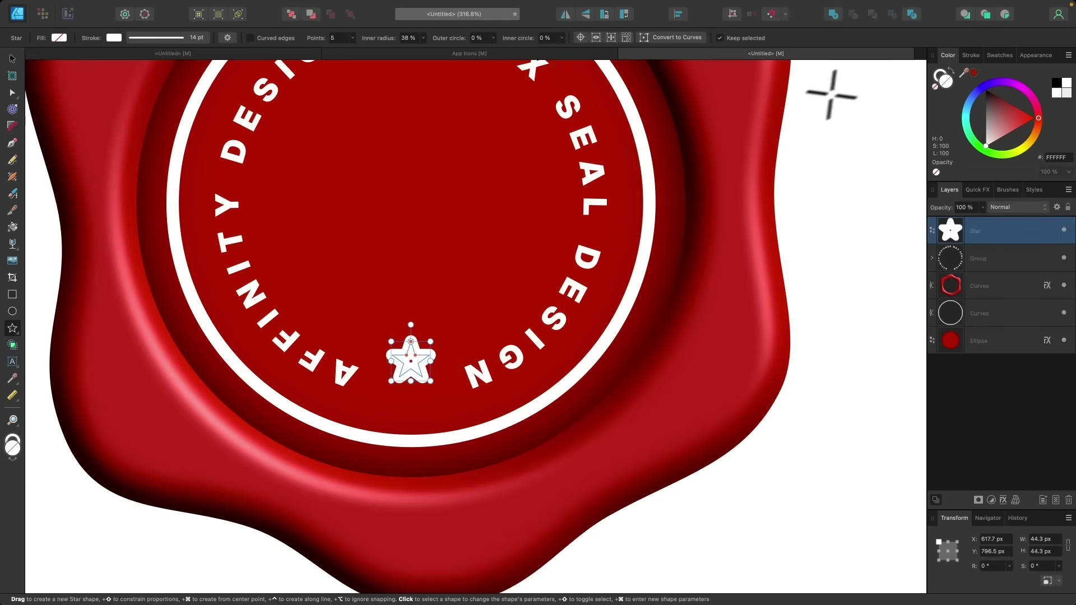
{"action": "left_click", "coordinate": [950, 71]}
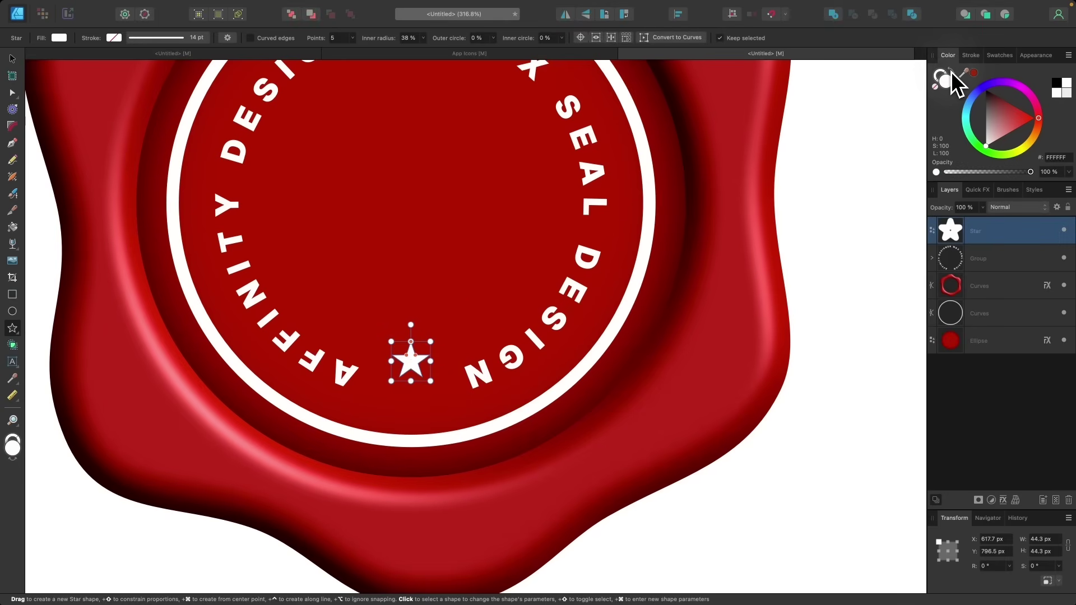
Step: Move the star down into line with the circular text, midway between its first and last letters
{"action": "left_click", "coordinate": [13, 59]}
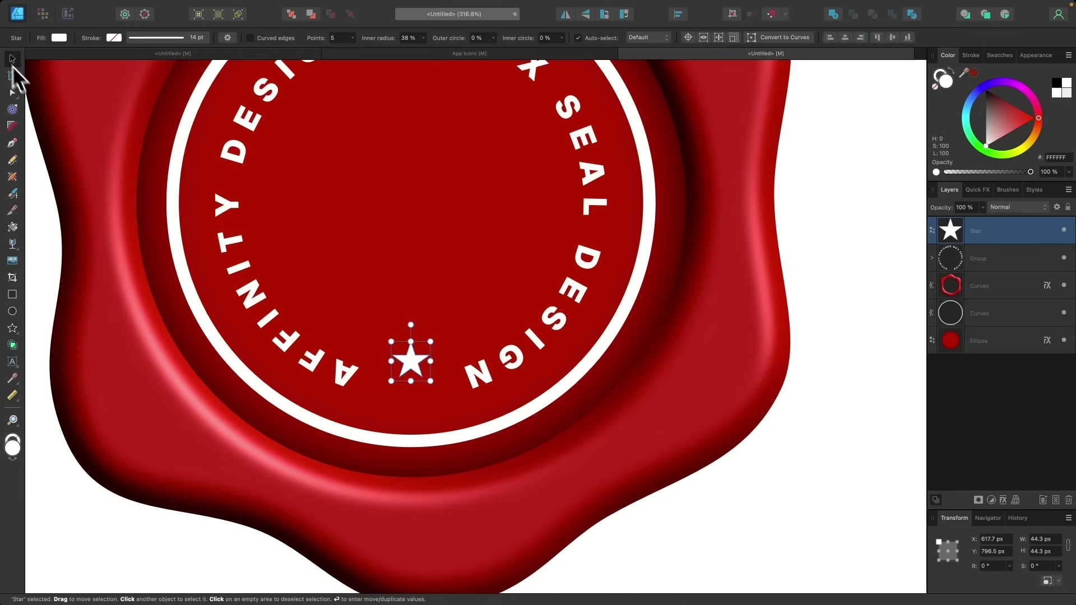
{"action": "left_click_drag", "start_coordinate": [414, 369], "coordinate": [418, 392]}
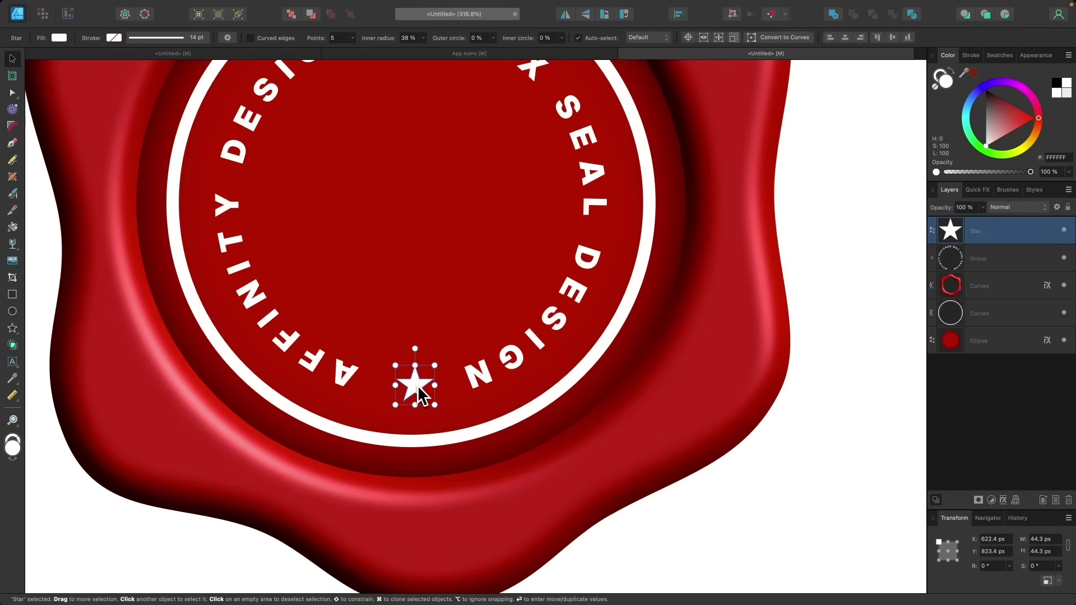
{"action": "scroll", "coordinate": [415, 387], "scroll_direction": "down", "scroll_amount": 5}
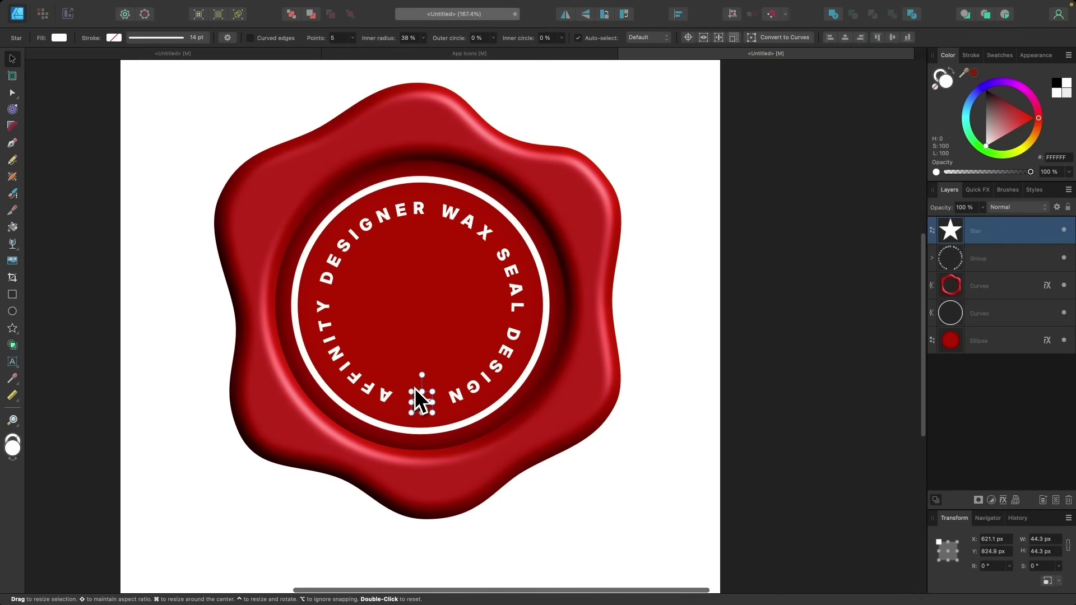
Step: Centre the star horizontally on the red centre circle and deselect everything
{"action": "left_click", "coordinate": [439, 283], "text": "shift"}
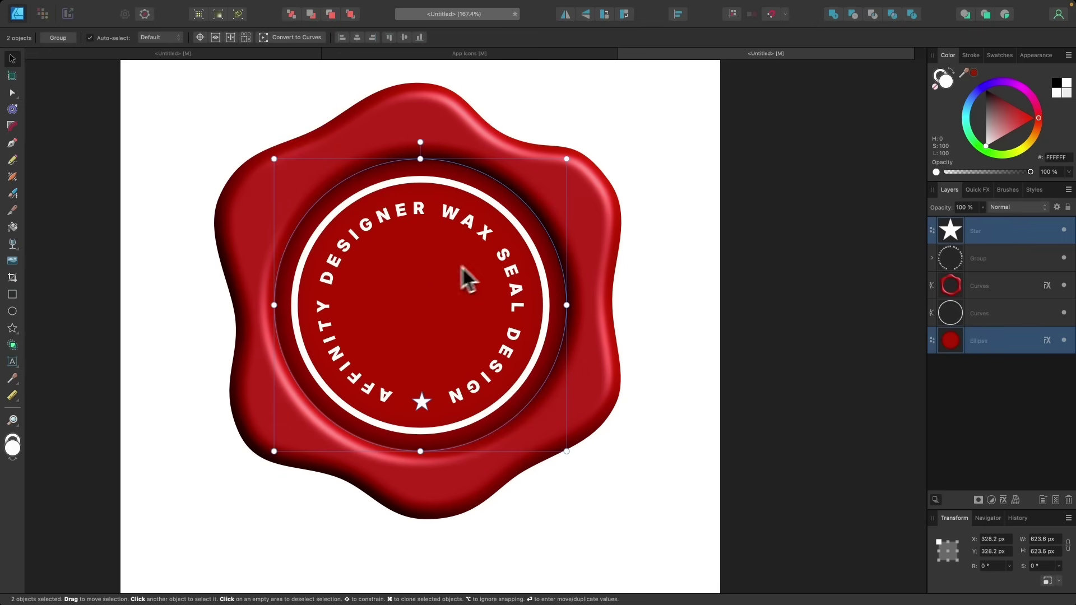
{"action": "left_click", "coordinate": [678, 14]}
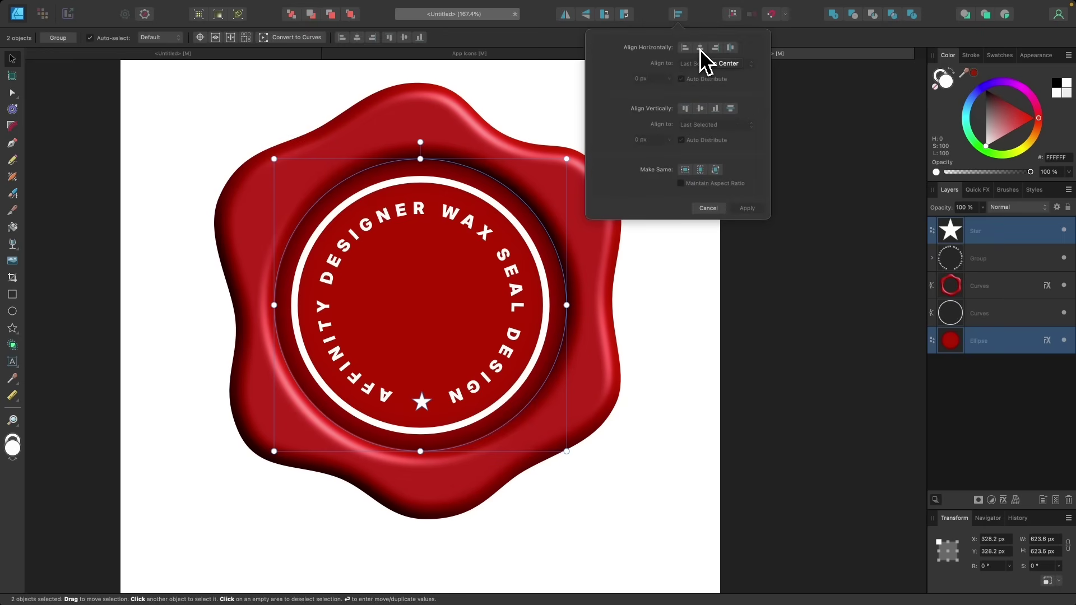
{"action": "left_click", "coordinate": [700, 49]}
{"action": "left_click", "coordinate": [672, 415]}
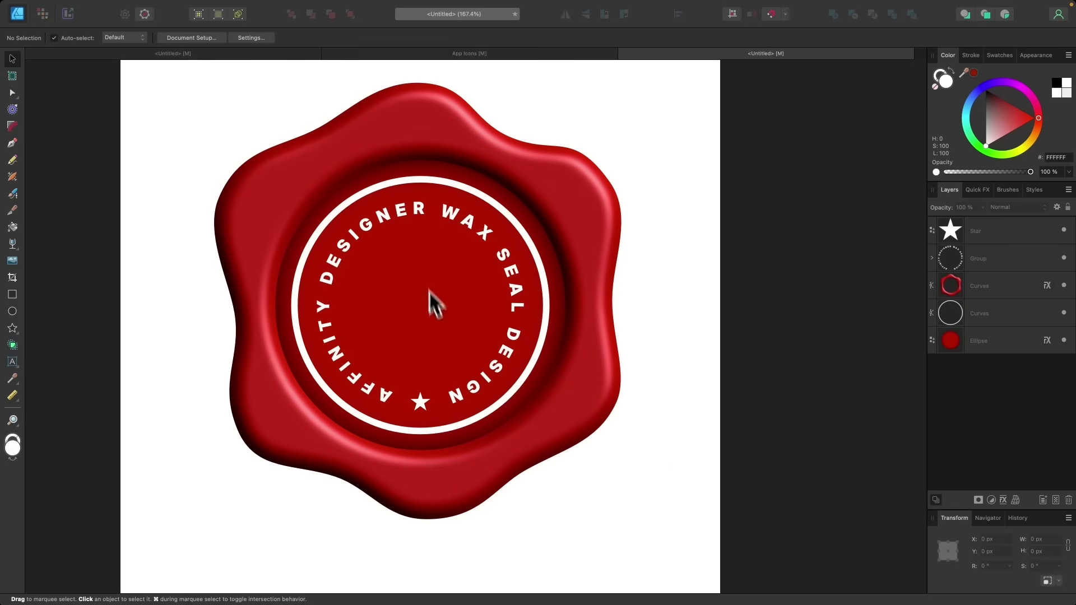
Step: Copy the white Affinity Designer logo outline from the App Icons document
{"action": "left_click", "coordinate": [496, 53]}
{"action": "scroll", "coordinate": [348, 320], "scroll_direction": "down", "scroll_amount": 2}
{"action": "scroll", "coordinate": [349, 319], "scroll_direction": "up", "scroll_amount": 3}
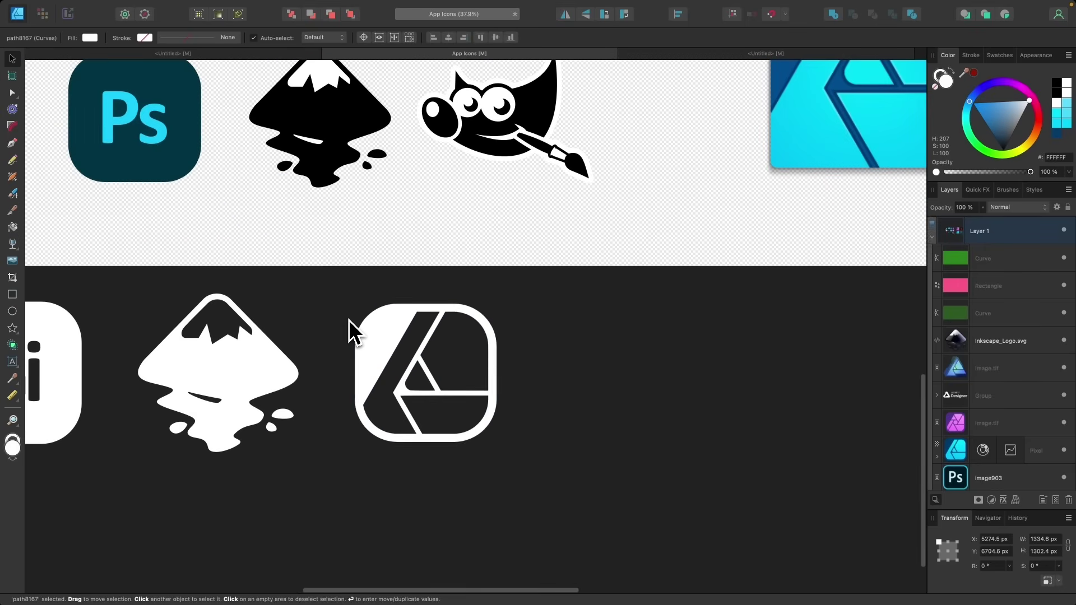
{"action": "right_click", "coordinate": [370, 344]}
{"action": "left_click", "coordinate": [384, 358]}
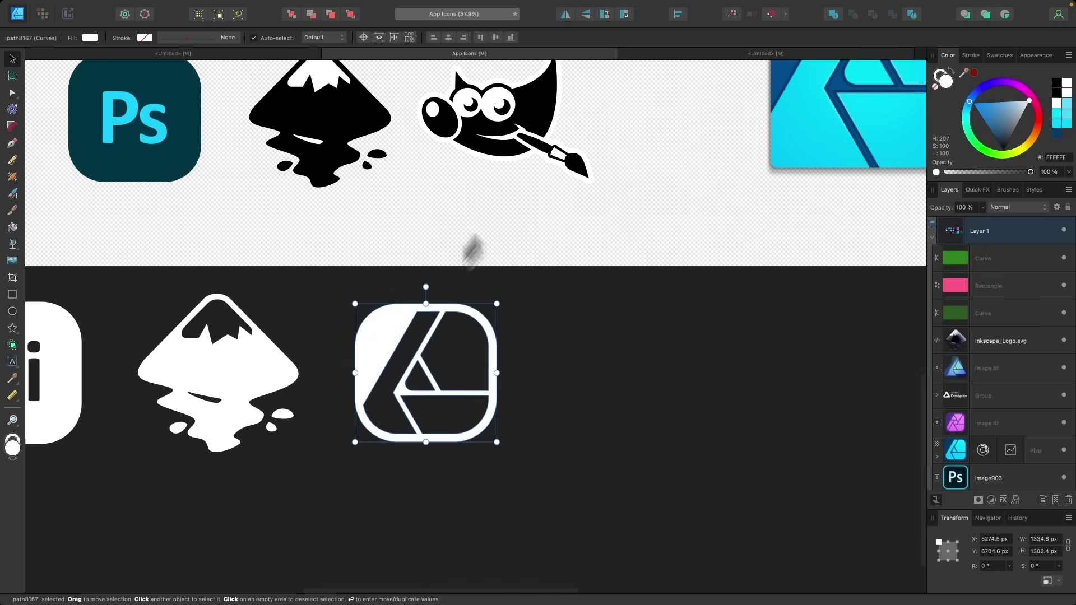
Step: Paste the logo into the wax seal document and scale it about its centre to about 282 px wide, inside the circular text
{"action": "left_click", "coordinate": [700, 54]}
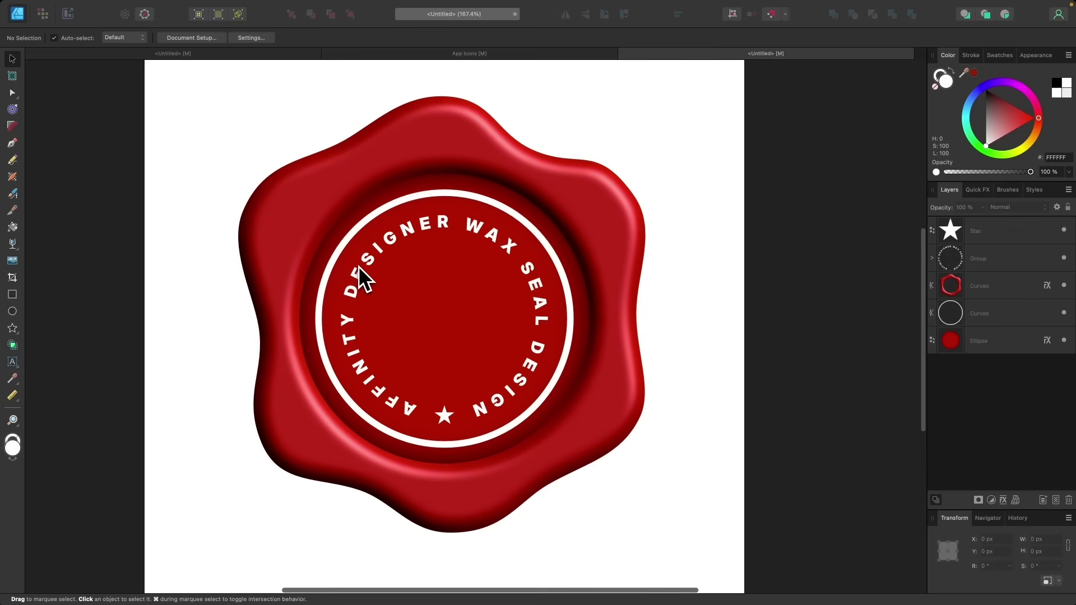
{"action": "key", "text": "super+v"}
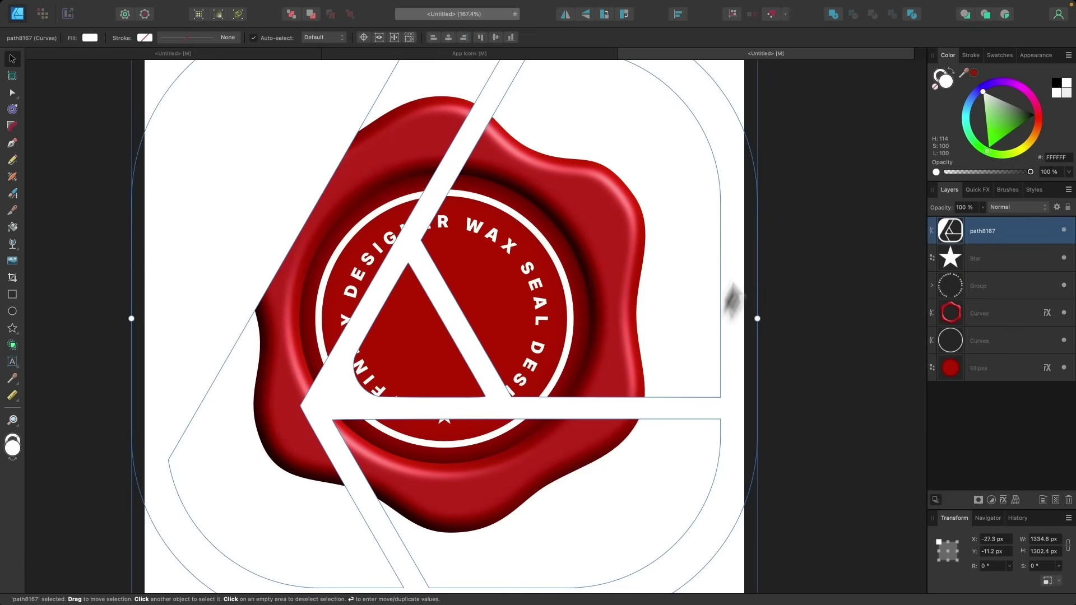
{"action": "left_click_drag", "start_coordinate": [757, 319], "coordinate": [510, 319]}
{"action": "scroll", "coordinate": [511, 319], "scroll_direction": "up", "scroll_amount": 5}
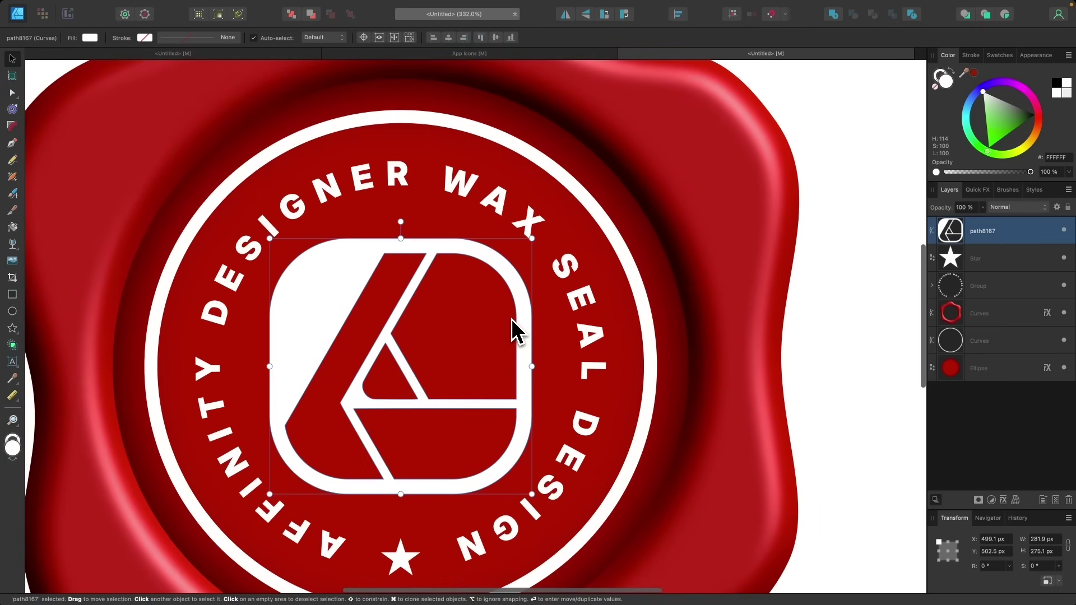
Step: Centre the logo horizontally and vertically on the red centre circle, then clear the selection
{"action": "left_click", "coordinate": [462, 314], "text": "shift"}
{"action": "scroll", "coordinate": [463, 316], "scroll_direction": "down", "scroll_amount": 3}
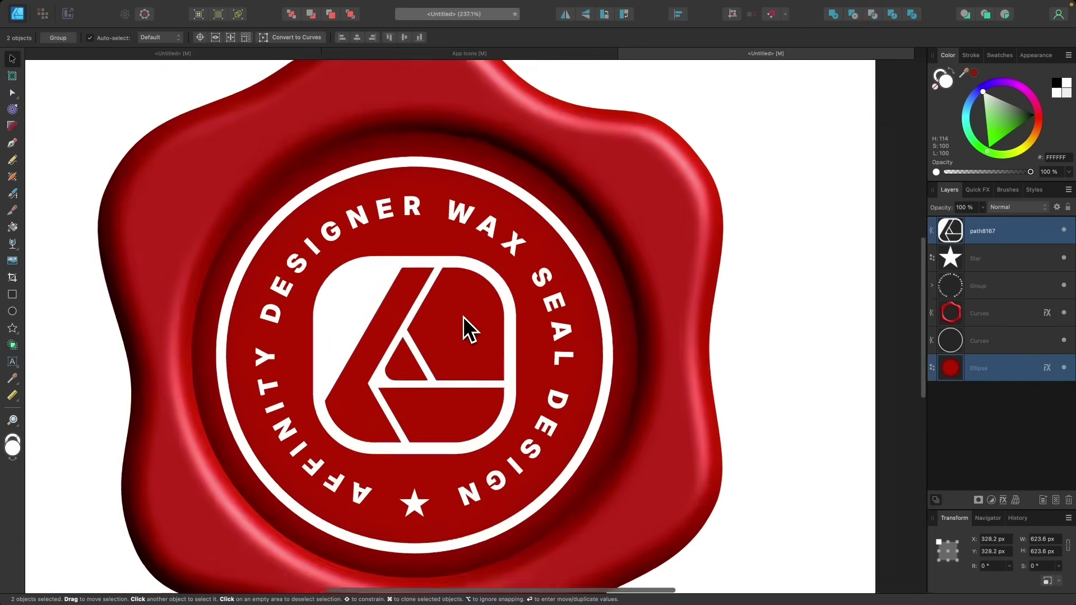
{"action": "left_click", "coordinate": [677, 15]}
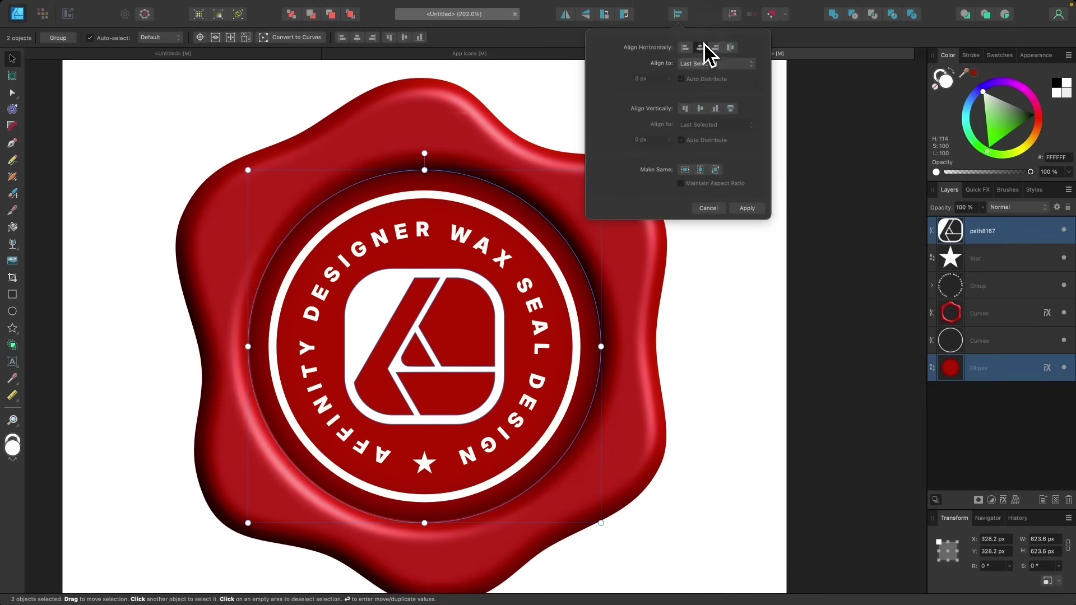
{"action": "left_click", "coordinate": [700, 108]}
{"action": "scroll", "coordinate": [444, 283], "scroll_direction": "down", "scroll_amount": 2}
{"action": "left_click", "coordinate": [570, 384]}
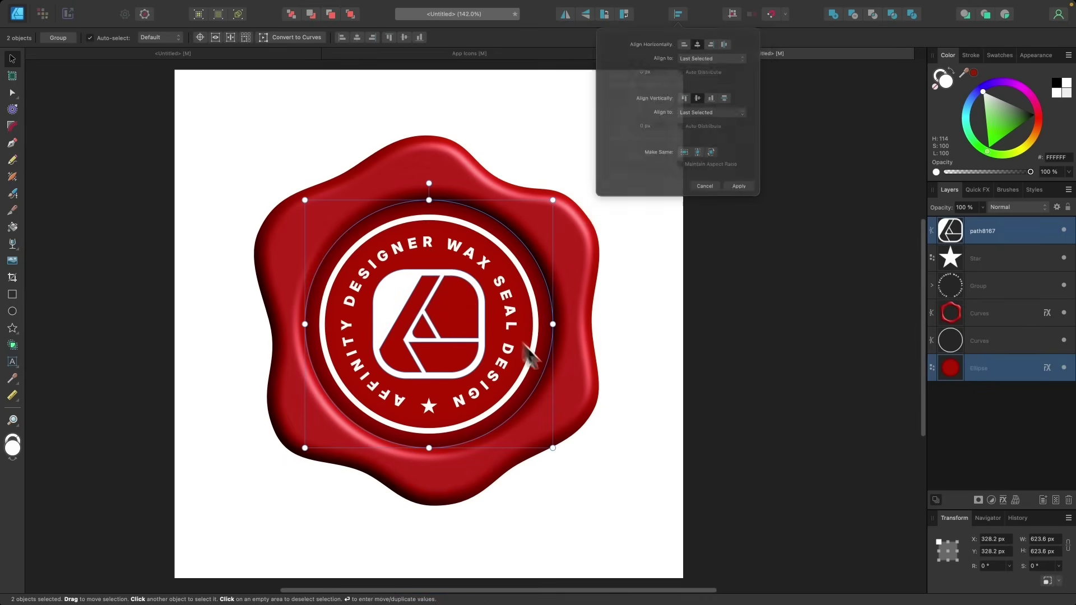
{"action": "left_click", "coordinate": [626, 358]}
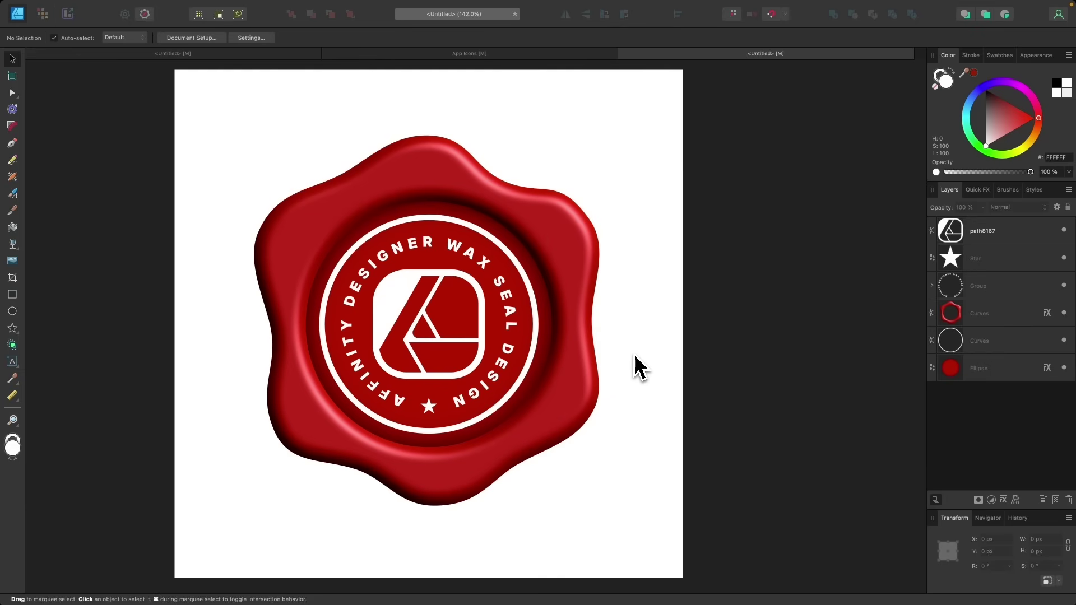
Step: Group the white logo, circular text, ring and star into one object
{"action": "scroll", "coordinate": [634, 354], "scroll_direction": "left", "scroll_amount": 1}
{"action": "scroll", "coordinate": [634, 354], "scroll_direction": "down", "scroll_amount": 1}
{"action": "scroll", "coordinate": [476, 357], "scroll_direction": "up", "scroll_amount": 2}
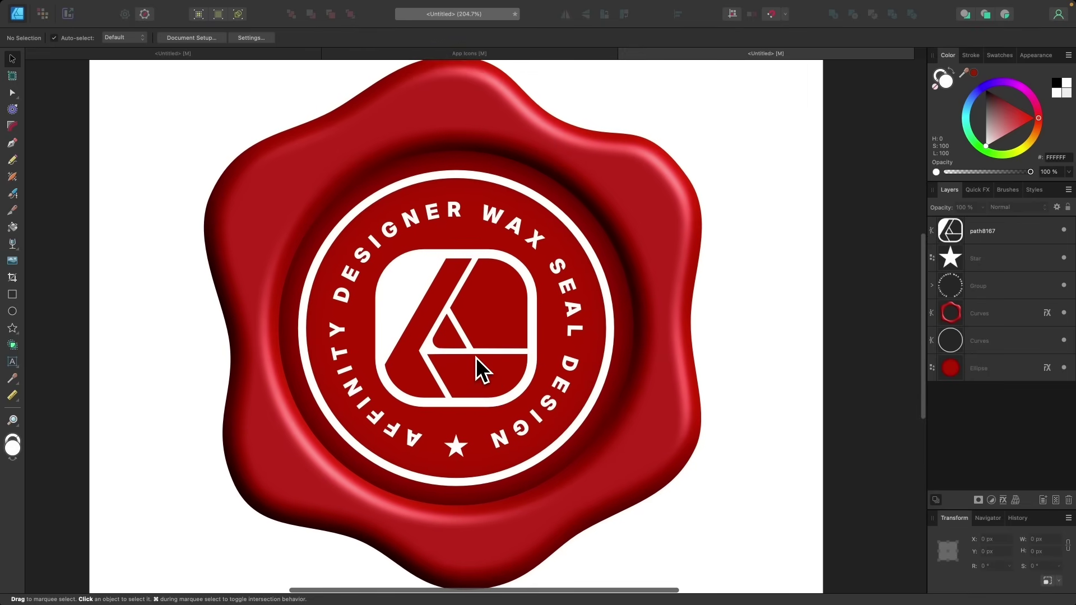
{"action": "left_click", "coordinate": [425, 266]}
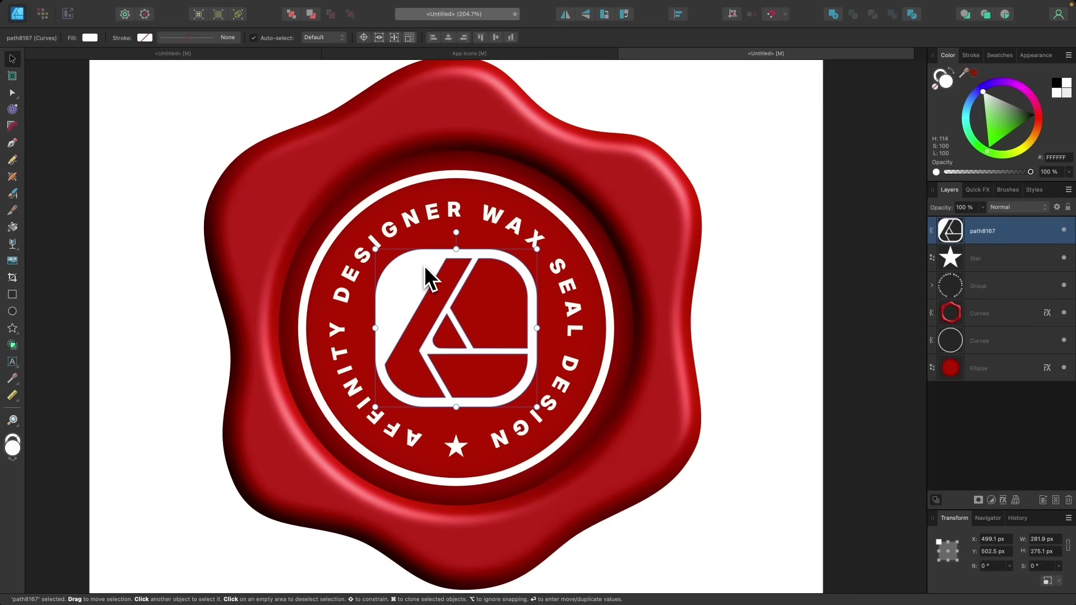
{"action": "left_click", "coordinate": [439, 222], "text": "shift"}
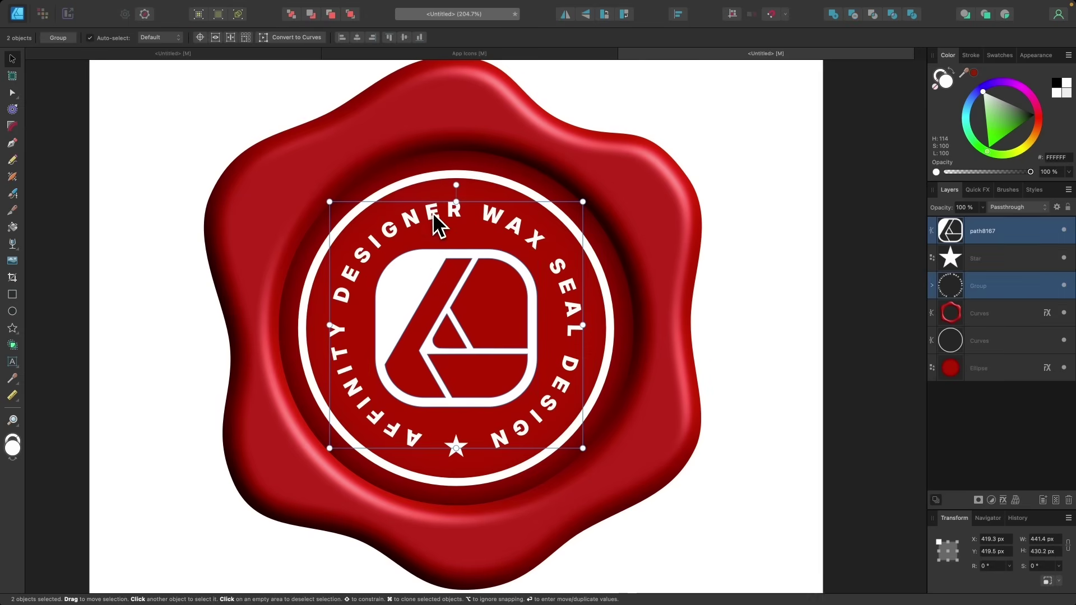
{"action": "left_click", "coordinate": [445, 175], "text": "shift"}
{"action": "left_click", "coordinate": [454, 454], "text": "shift"}
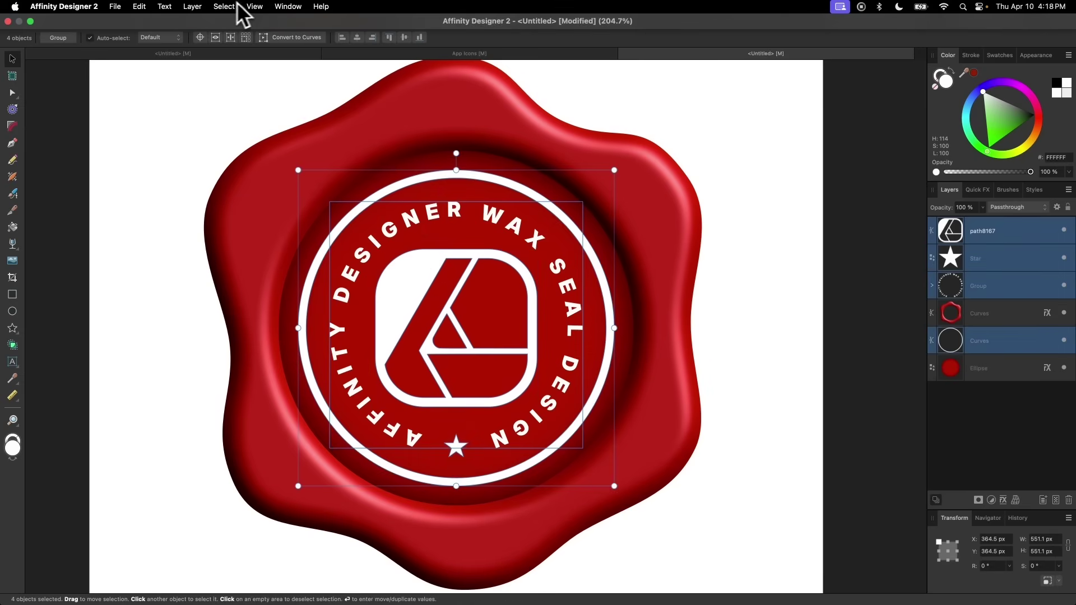
{"action": "left_click", "coordinate": [192, 7]}
{"action": "left_click", "coordinate": [192, 23]}
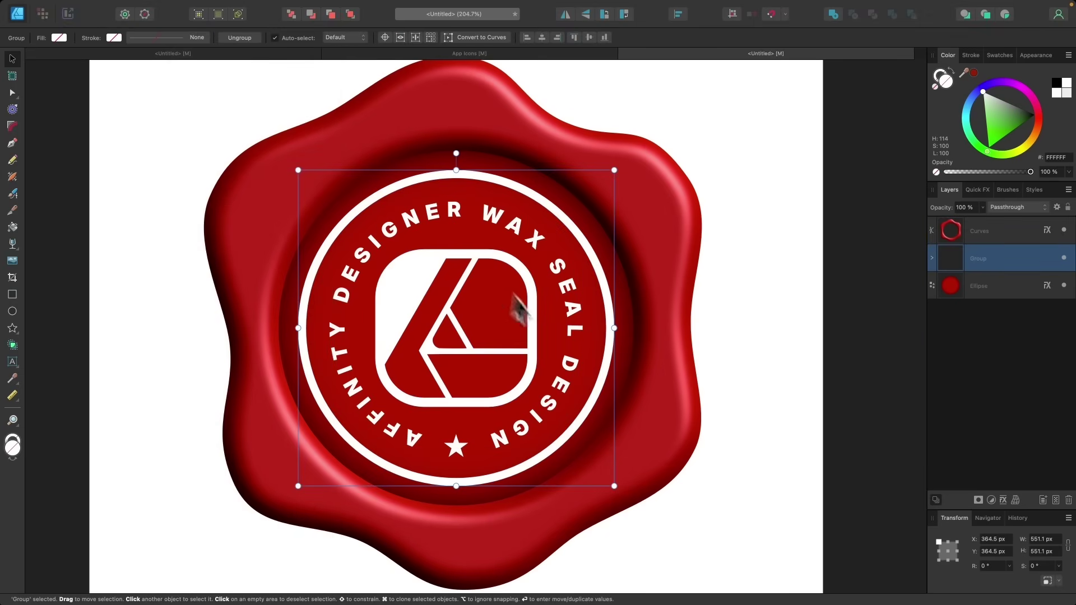
Step: Fill the grouped white artwork with the red AC0005 sampled from the seal's centre and return to the Move tool
{"action": "scroll", "coordinate": [560, 337], "scroll_direction": "up", "scroll_amount": 2}
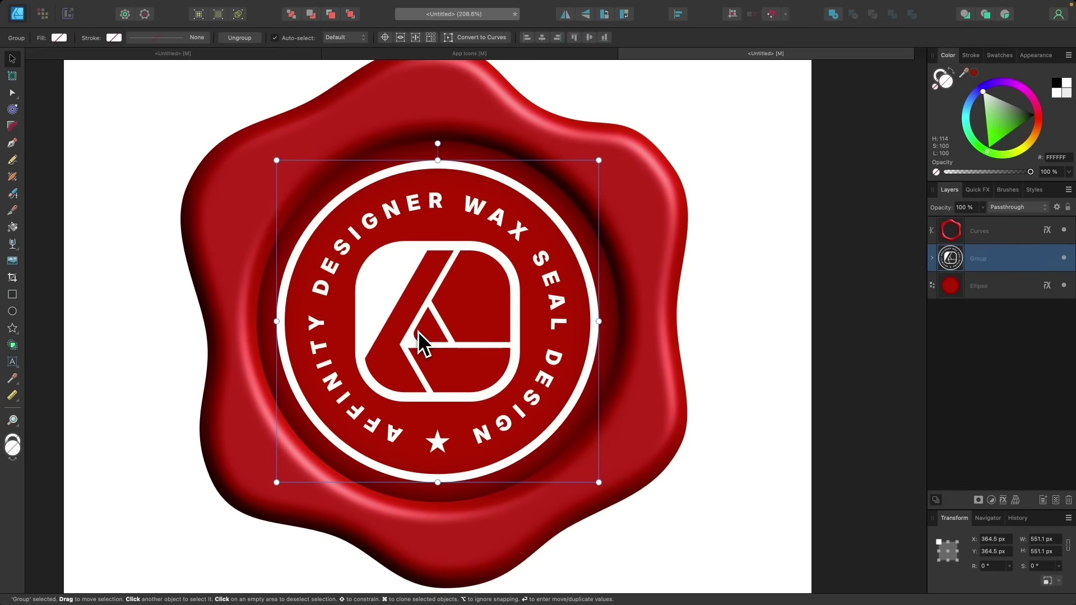
{"action": "key", "text": "i"}
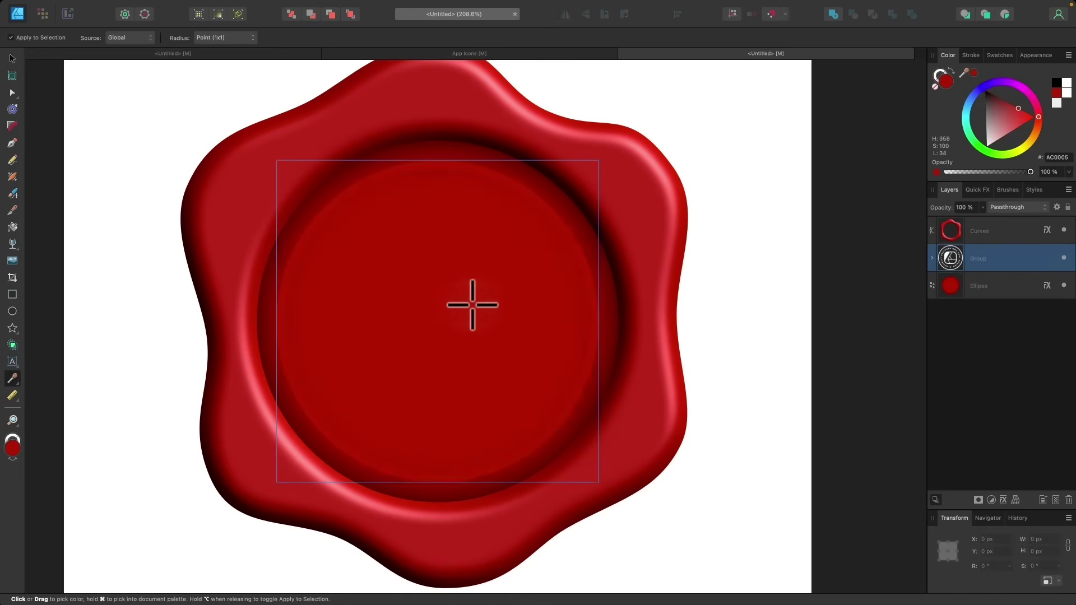
{"action": "left_click", "coordinate": [474, 303]}
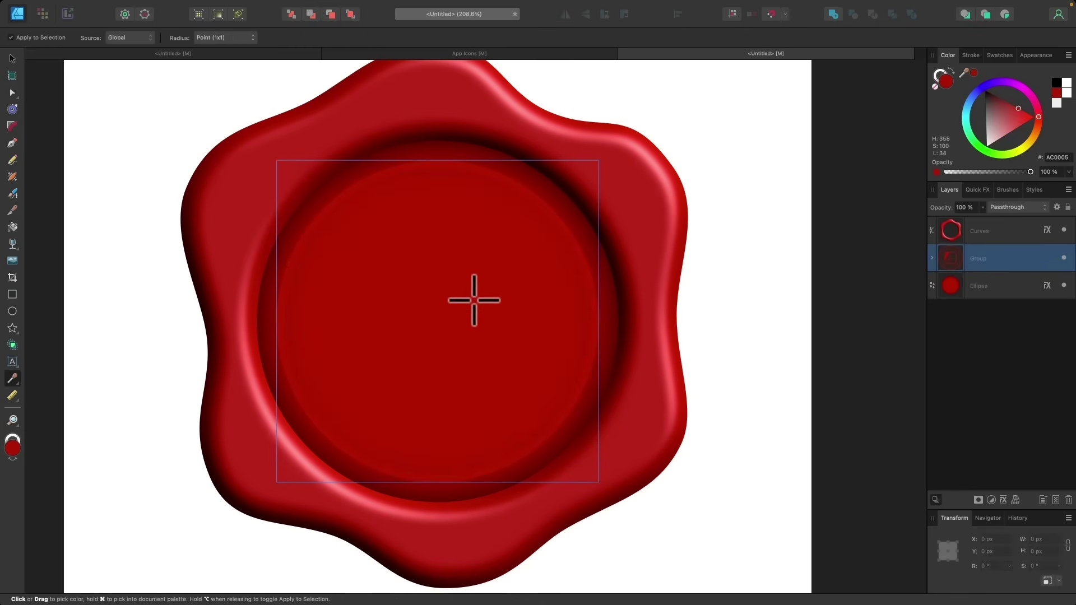
{"action": "left_click", "coordinate": [8, 60]}
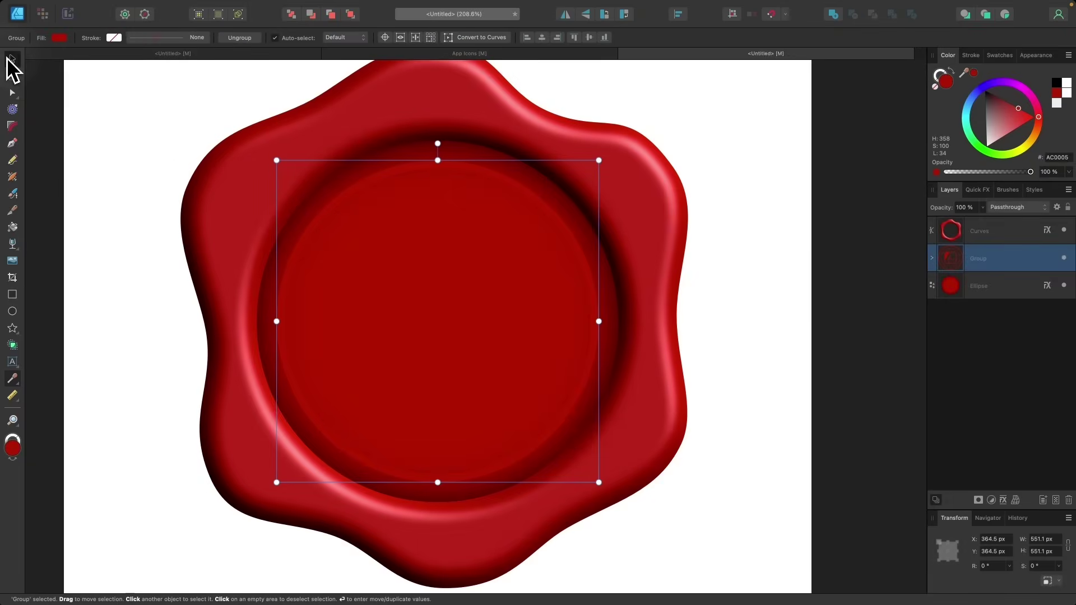
Step: Apply a 3D effect to the artwork group with 100% opacity and a 3.1 px radius
{"action": "scroll", "coordinate": [452, 291], "scroll_direction": "right", "scroll_amount": 1}
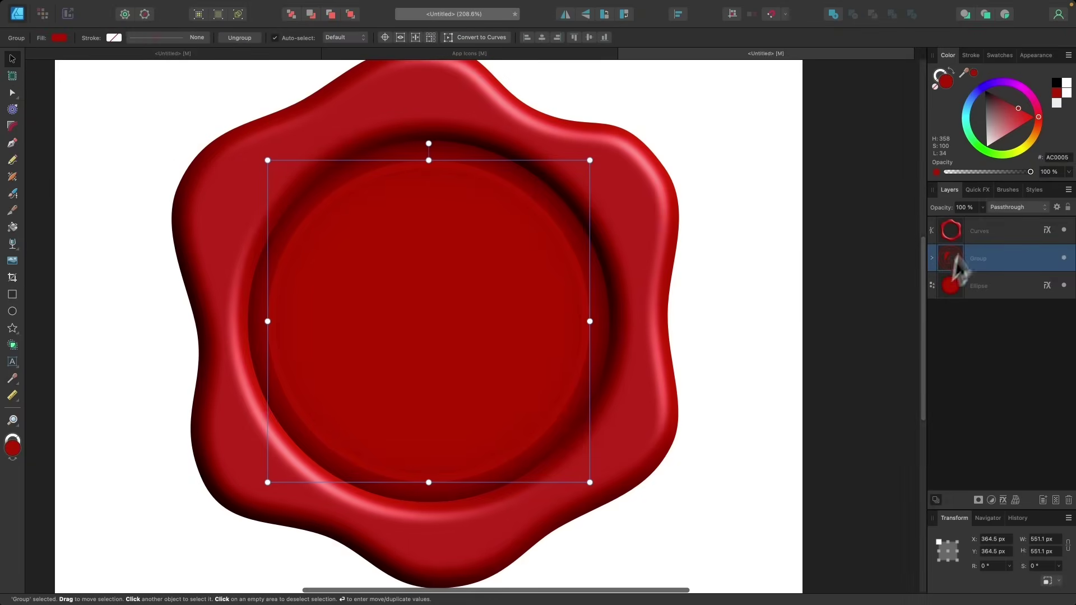
{"action": "left_click", "coordinate": [977, 191]}
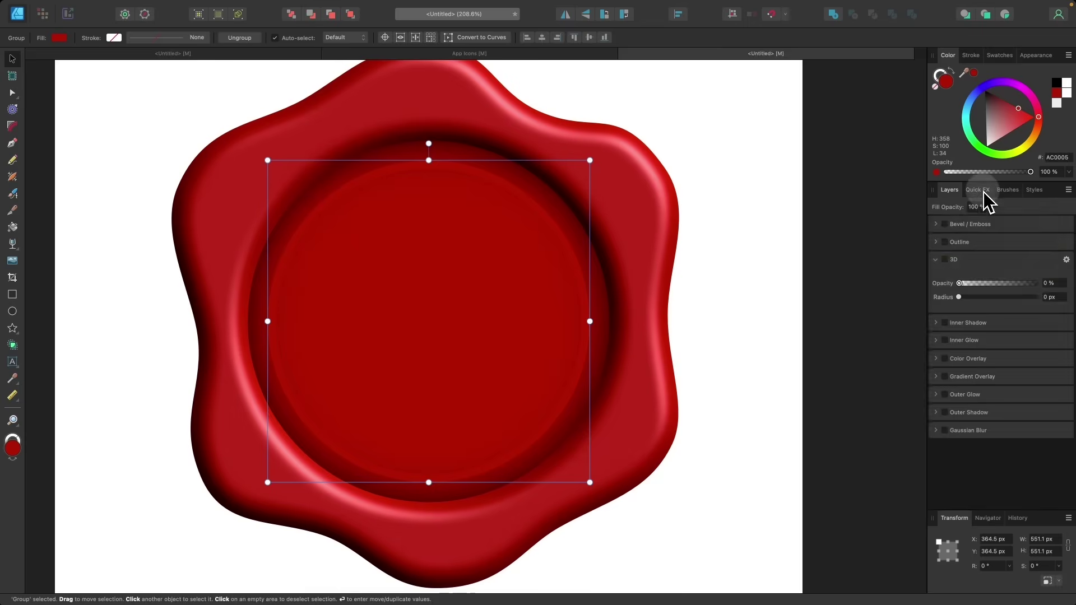
{"action": "left_click", "coordinate": [946, 260]}
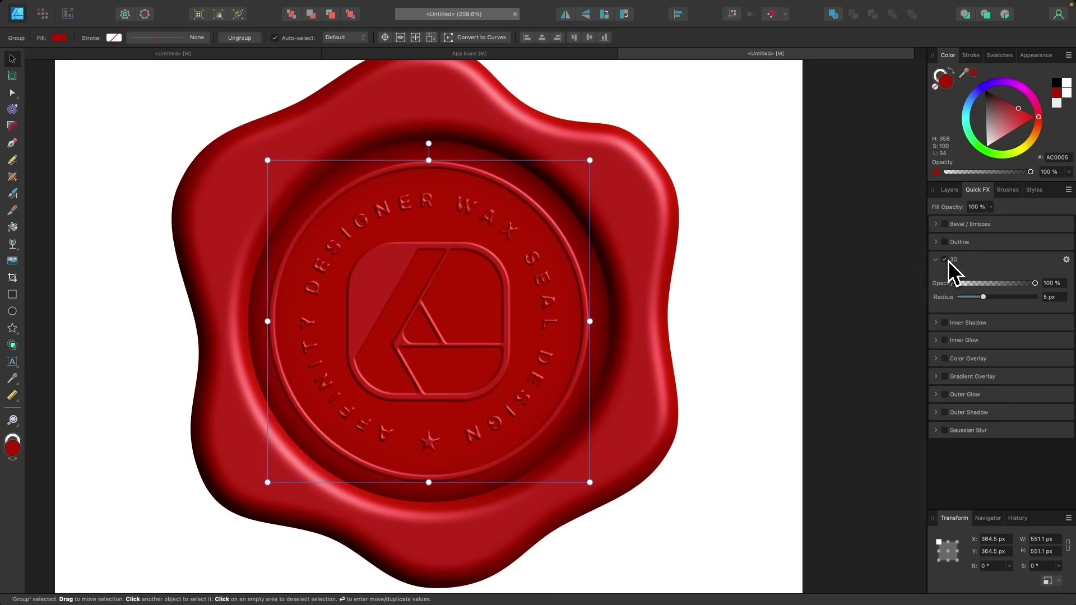
{"action": "left_click_drag", "start_coordinate": [981, 301], "coordinate": [978, 301]}
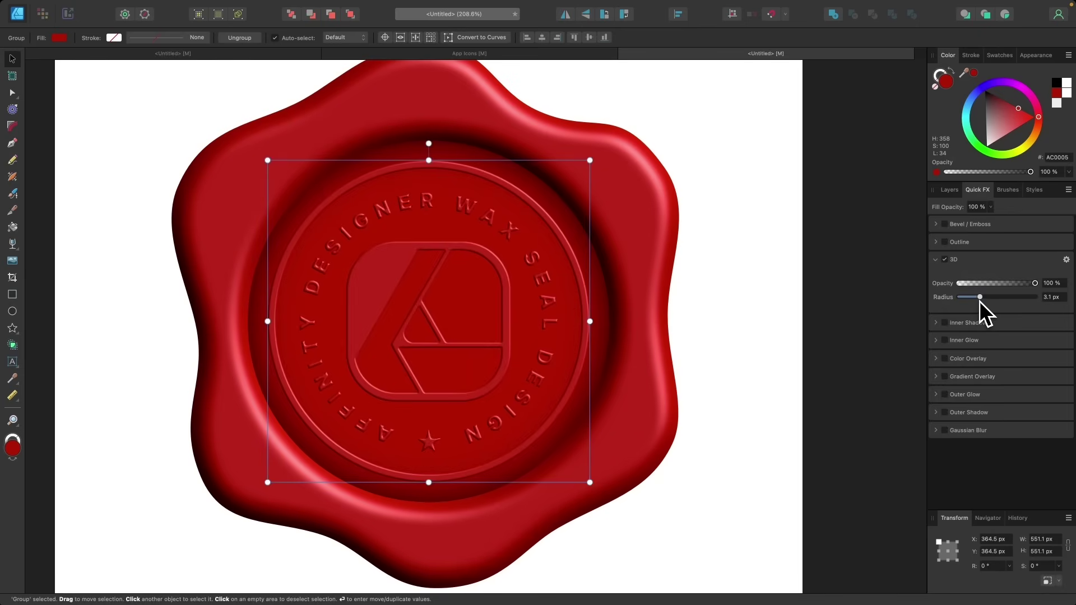
Step: Add a black outer shadow to the artwork group with 71% opacity, 1.6 px radius and 2.1 px offset, then deselect it
{"action": "scroll", "coordinate": [491, 327], "scroll_direction": "up", "scroll_amount": 3}
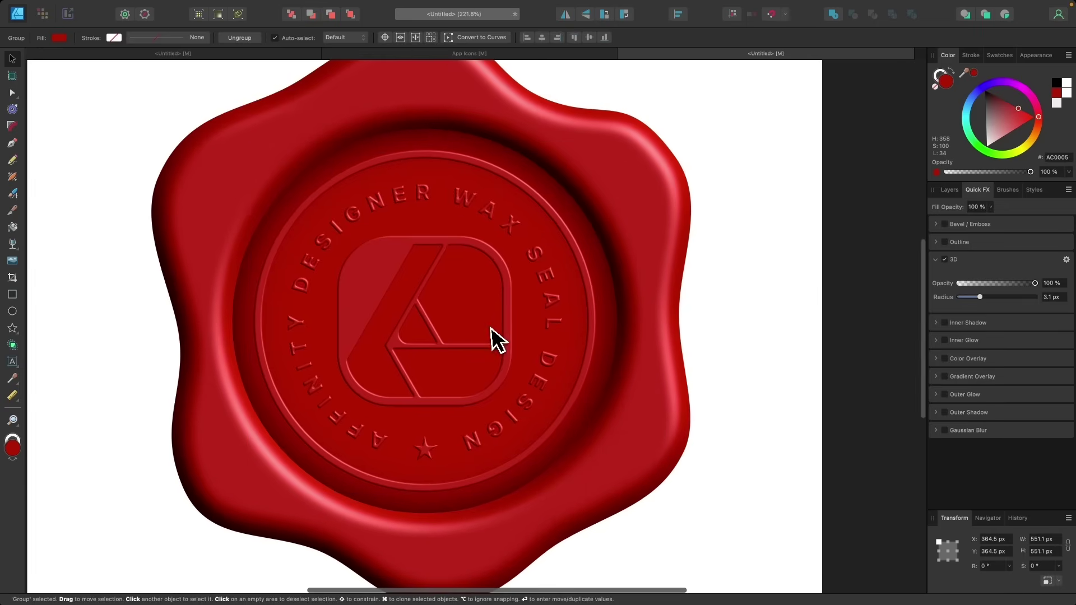
{"action": "scroll", "coordinate": [489, 328], "scroll_direction": "up", "scroll_amount": 3}
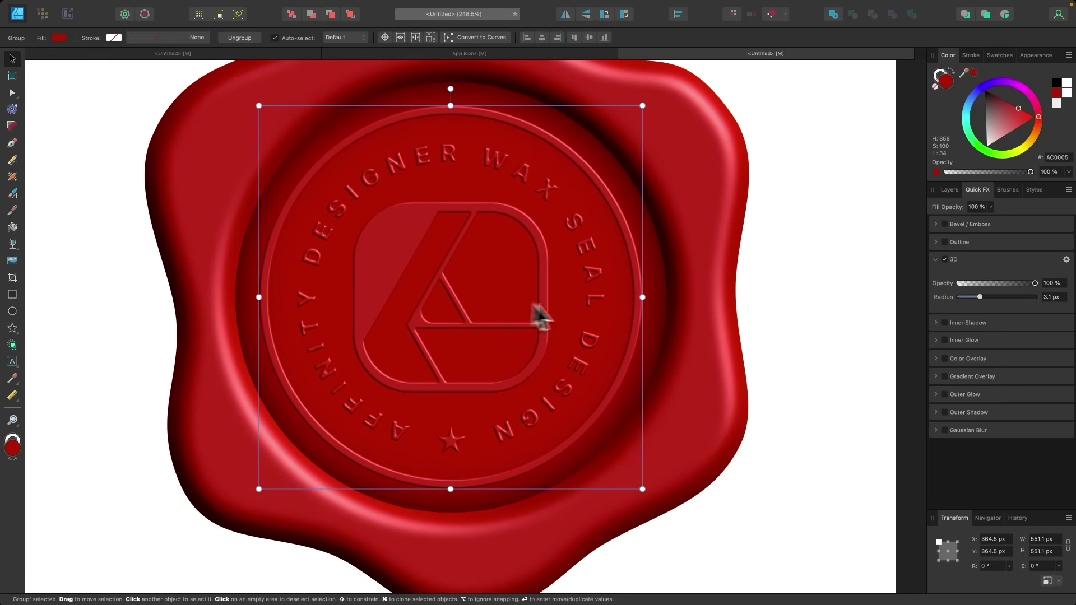
{"action": "left_click", "coordinate": [944, 413]}
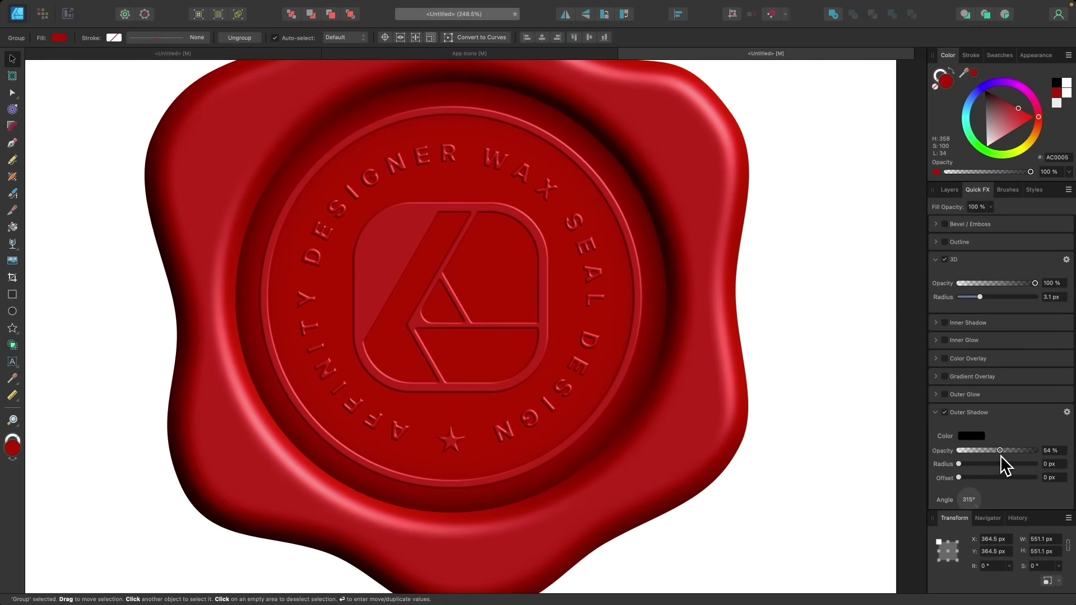
{"action": "left_click_drag", "start_coordinate": [1000, 455], "coordinate": [1067, 470]}
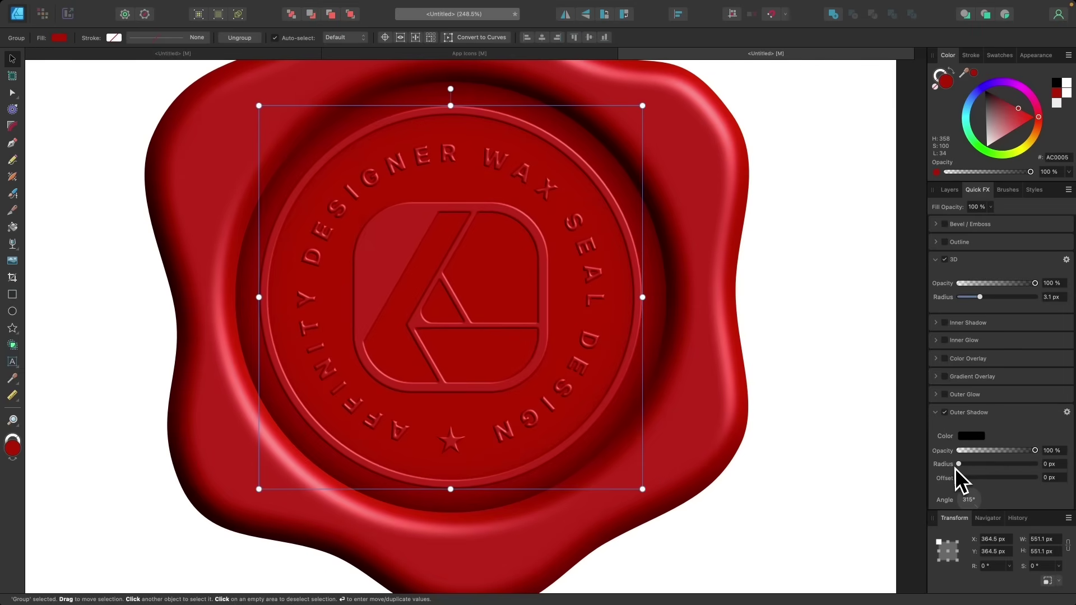
{"action": "mouse_move", "coordinate": [960, 466]}
{"action": "left_mouse_down"}
{"action": "mouse_move", "coordinate": [971, 465]}
{"action": "mouse_move", "coordinate": [960, 480]}
{"action": "mouse_move", "coordinate": [986, 485]}
{"action": "mouse_move", "coordinate": [968, 465]}
{"action": "mouse_move", "coordinate": [978, 465]}
{"action": "left_mouse_up"}
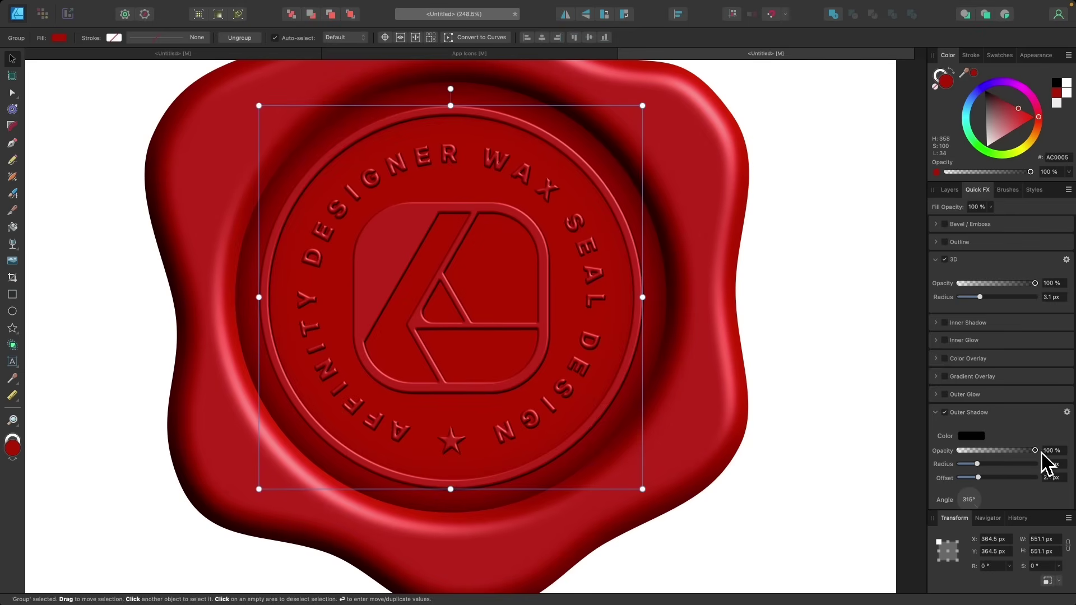
{"action": "left_click_drag", "start_coordinate": [1041, 454], "coordinate": [1013, 451]}
{"action": "scroll", "coordinate": [487, 334], "scroll_direction": "down", "scroll_amount": 5}
{"action": "scroll", "coordinate": [487, 335], "scroll_direction": "down", "scroll_amount": 2}
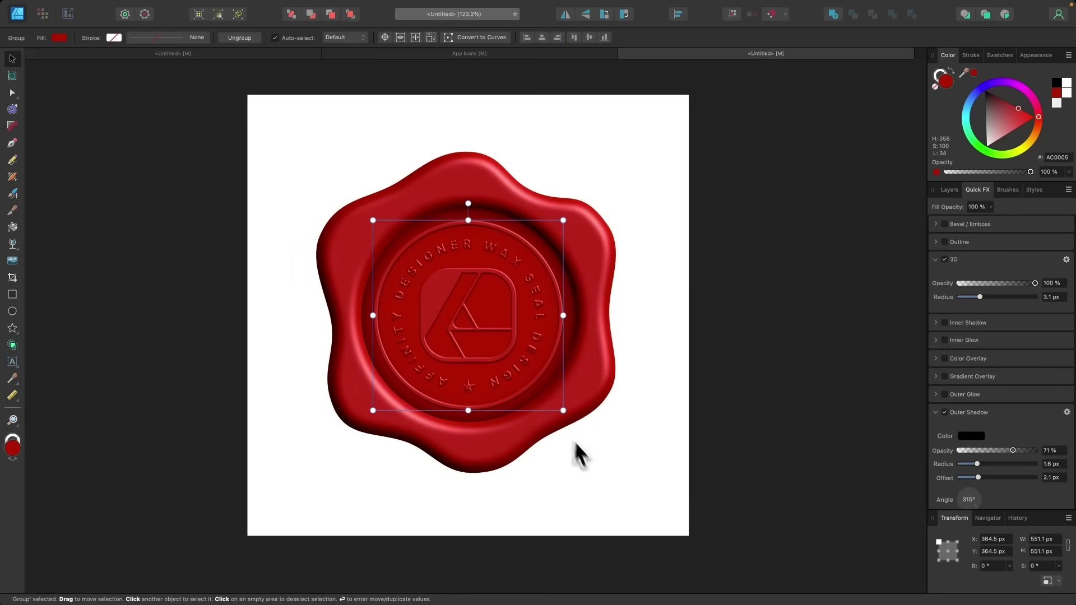
{"action": "left_click", "coordinate": [591, 482]}
Step: Select the wavy rim, the embossed artwork group and the base ellipse, and group them into one object
{"action": "scroll", "coordinate": [577, 459], "scroll_direction": "up", "scroll_amount": 2}
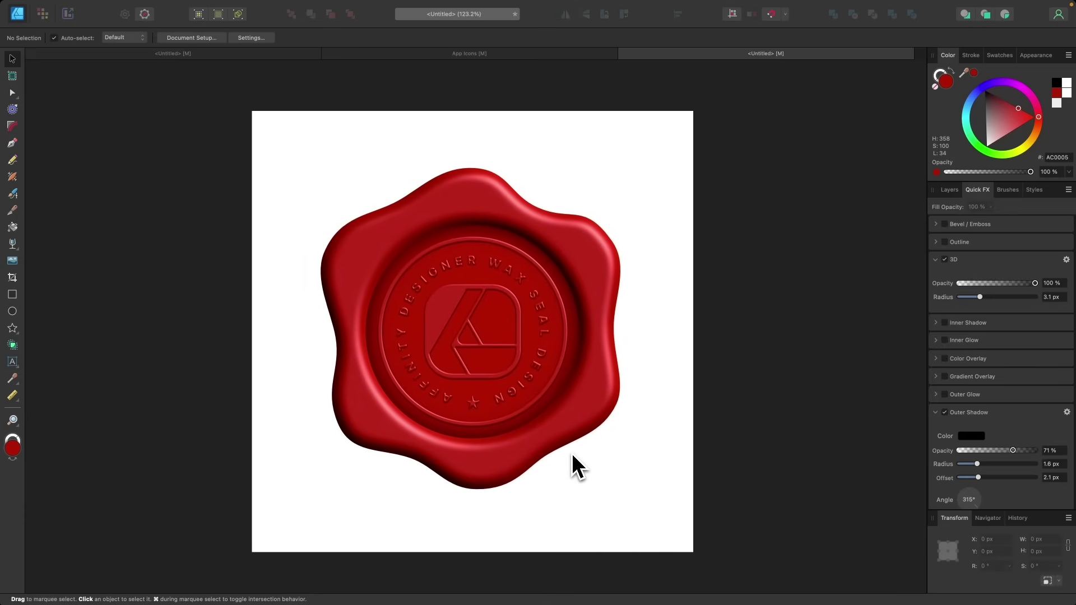
{"action": "scroll", "coordinate": [577, 467], "scroll_direction": "right", "scroll_amount": 1}
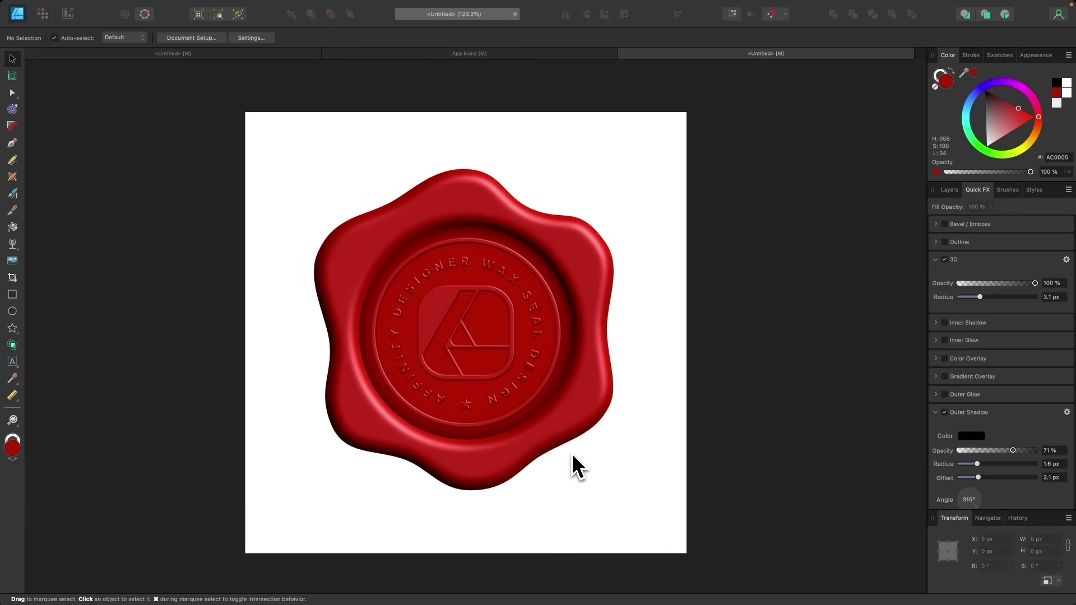
{"action": "scroll", "coordinate": [577, 467], "scroll_direction": "left", "scroll_amount": 1}
{"action": "left_click", "coordinate": [949, 191]}
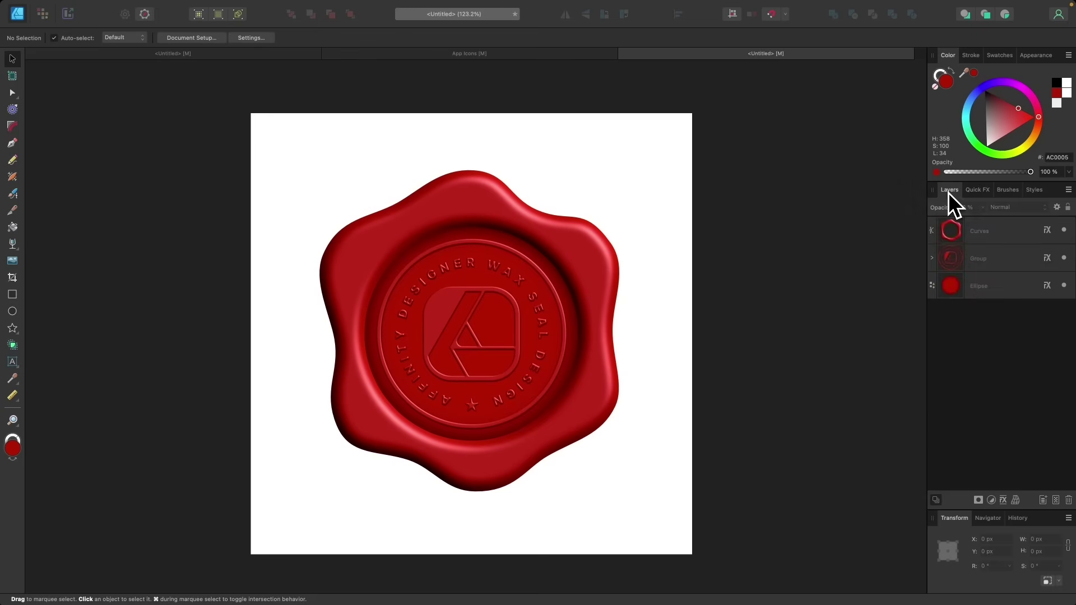
{"action": "scroll", "coordinate": [638, 243], "scroll_direction": "down", "scroll_amount": 2}
{"action": "scroll", "coordinate": [636, 247], "scroll_direction": "up", "scroll_amount": 1}
{"action": "left_click_drag", "start_coordinate": [717, 510], "coordinate": [264, 137]}
{"action": "left_click", "coordinate": [192, 7]}
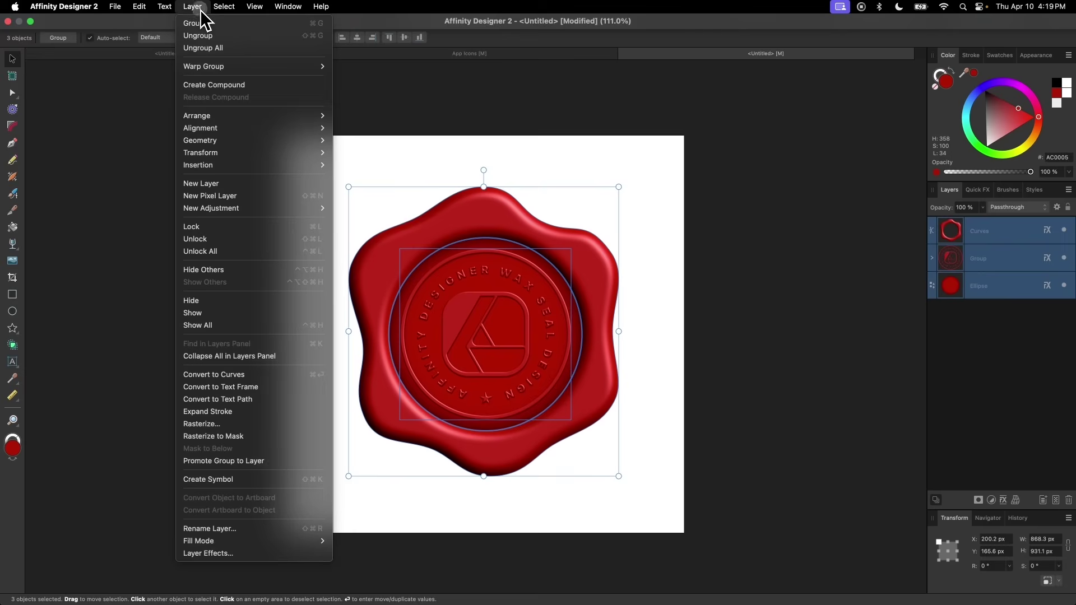
{"action": "left_click", "coordinate": [194, 23]}
Step: Add a Shadows / Highlights adjustment to the seal group with Highlights at 200%, and close its settings
{"action": "scroll", "coordinate": [517, 368], "scroll_direction": "up", "scroll_amount": 2}
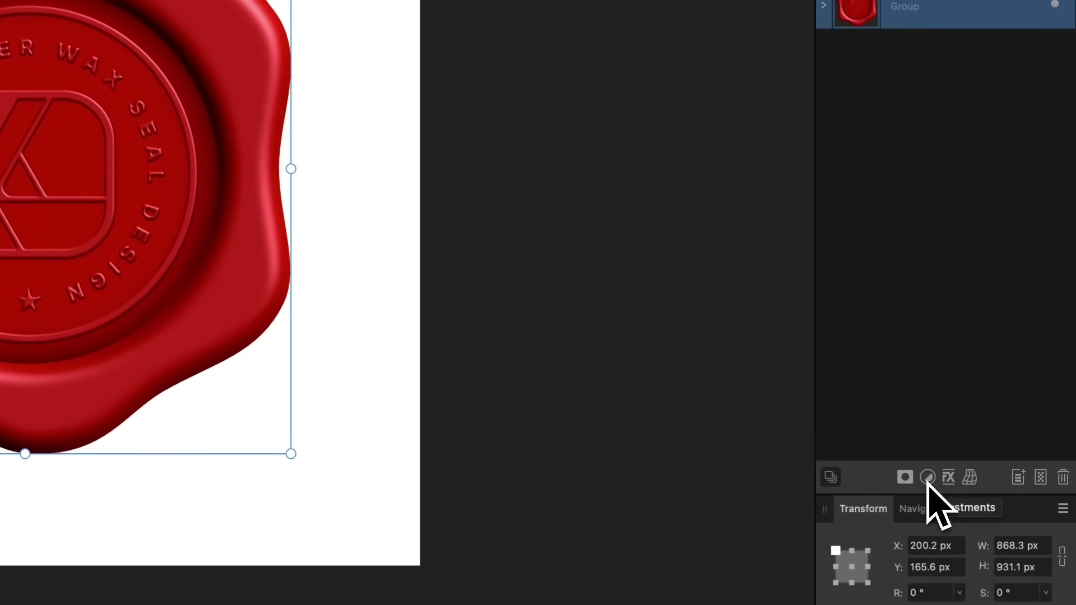
{"action": "left_click", "coordinate": [927, 478]}
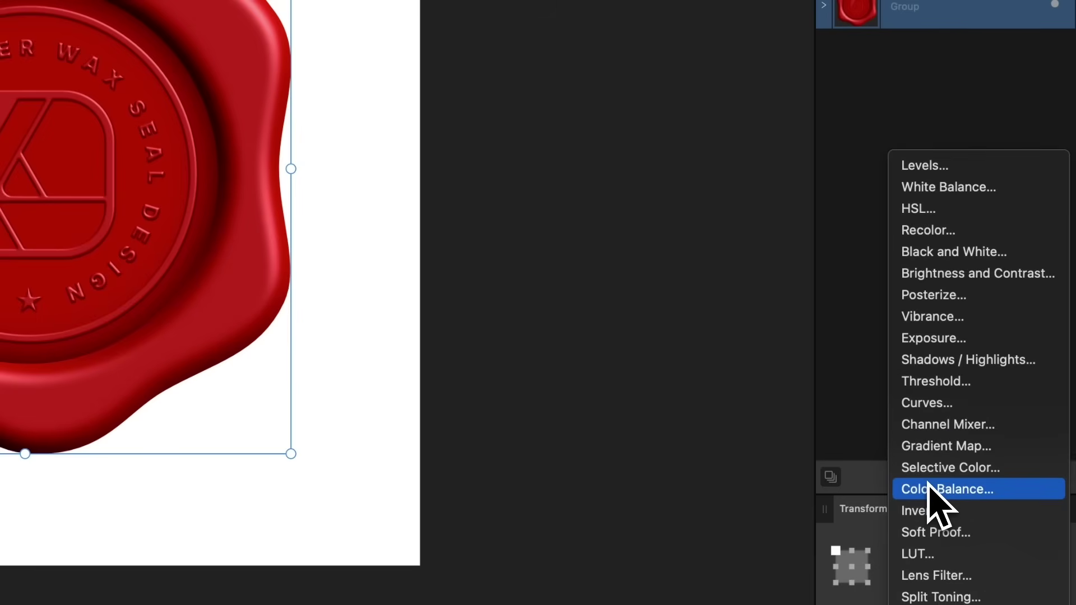
{"action": "left_click", "coordinate": [954, 360]}
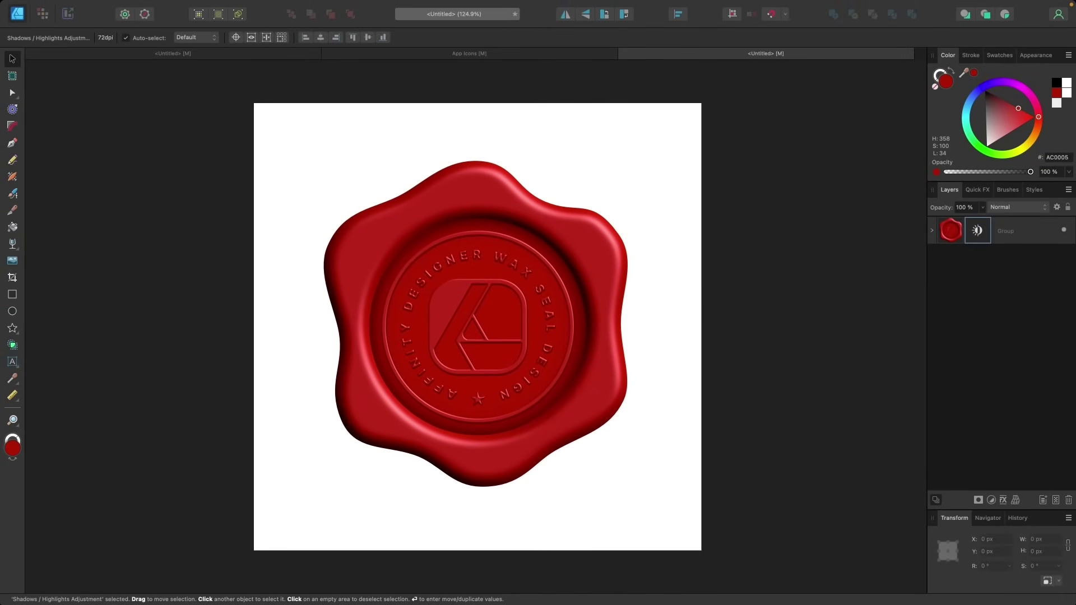
{"action": "left_click_drag", "start_coordinate": [1054, 280], "coordinate": [774, 492]}
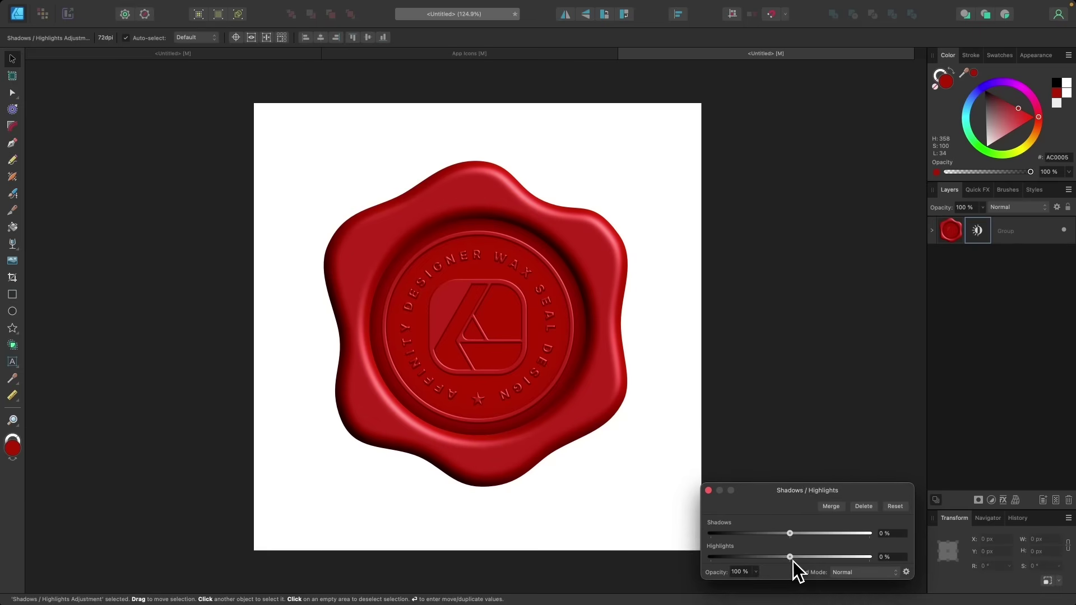
{"action": "left_click_drag", "start_coordinate": [790, 558], "coordinate": [1021, 576]}
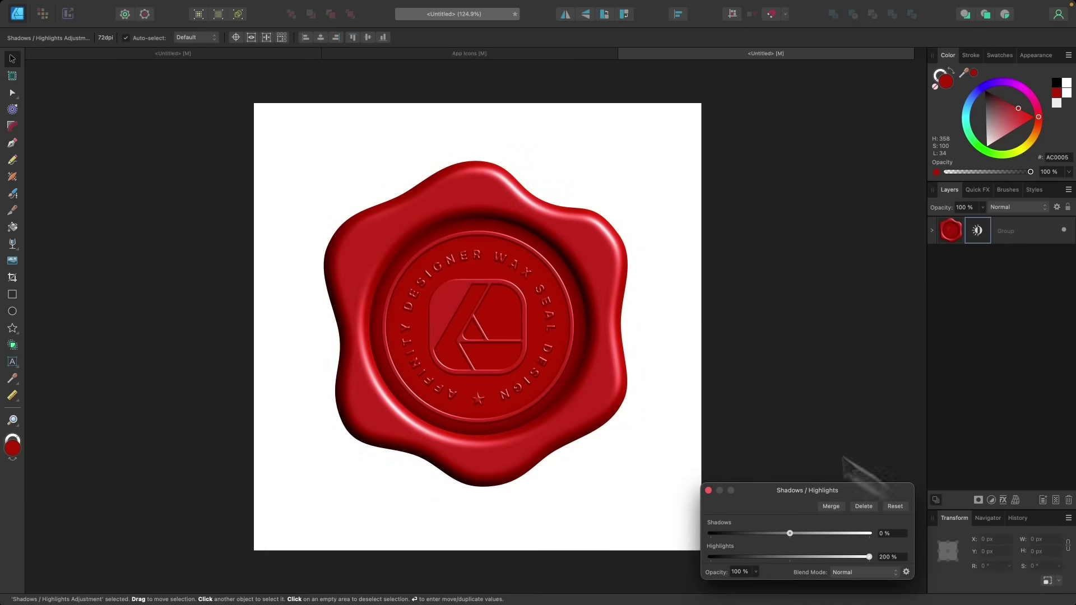
{"action": "scroll", "coordinate": [507, 297], "scroll_direction": "down", "scroll_amount": 3}
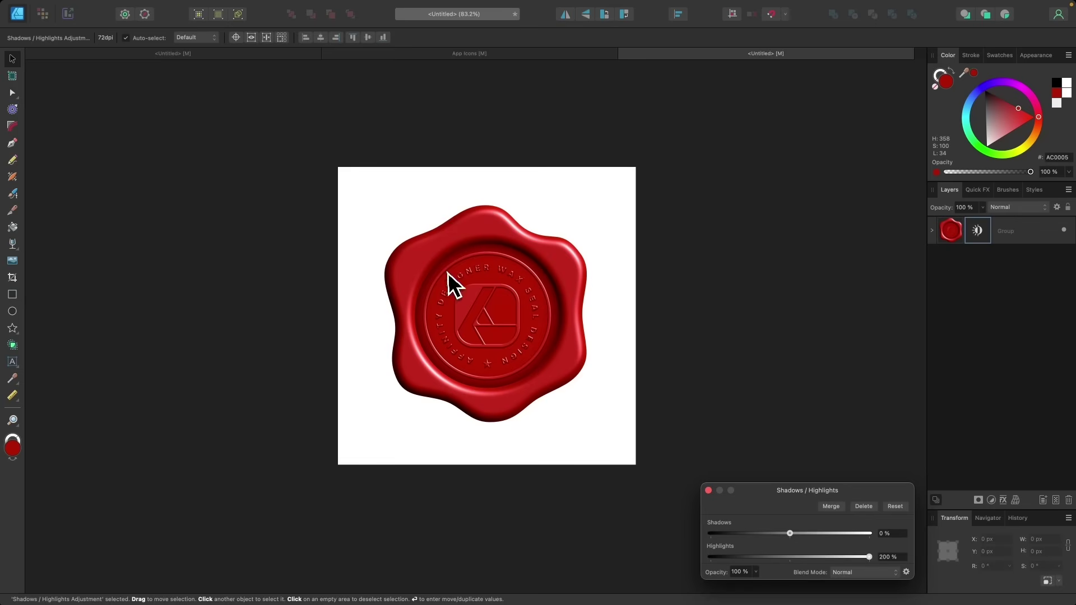
{"action": "scroll", "coordinate": [488, 302], "scroll_direction": "up", "scroll_amount": 1}
{"action": "scroll", "coordinate": [490, 305], "scroll_direction": "up", "scroll_amount": 1}
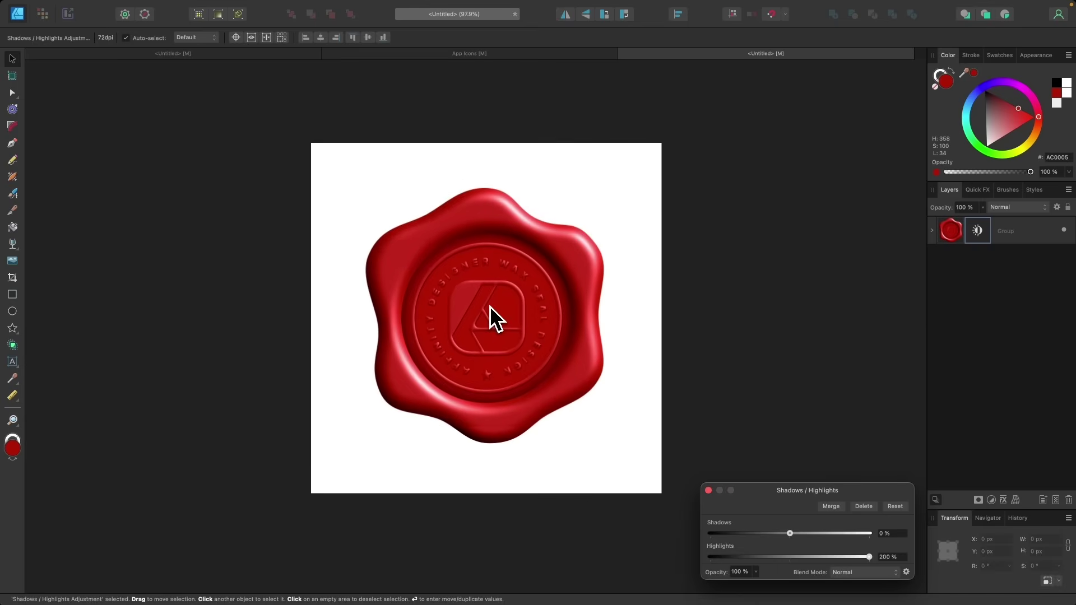
{"action": "left_click", "coordinate": [710, 491]}
{"action": "scroll", "coordinate": [553, 361], "scroll_direction": "up", "scroll_amount": 3}
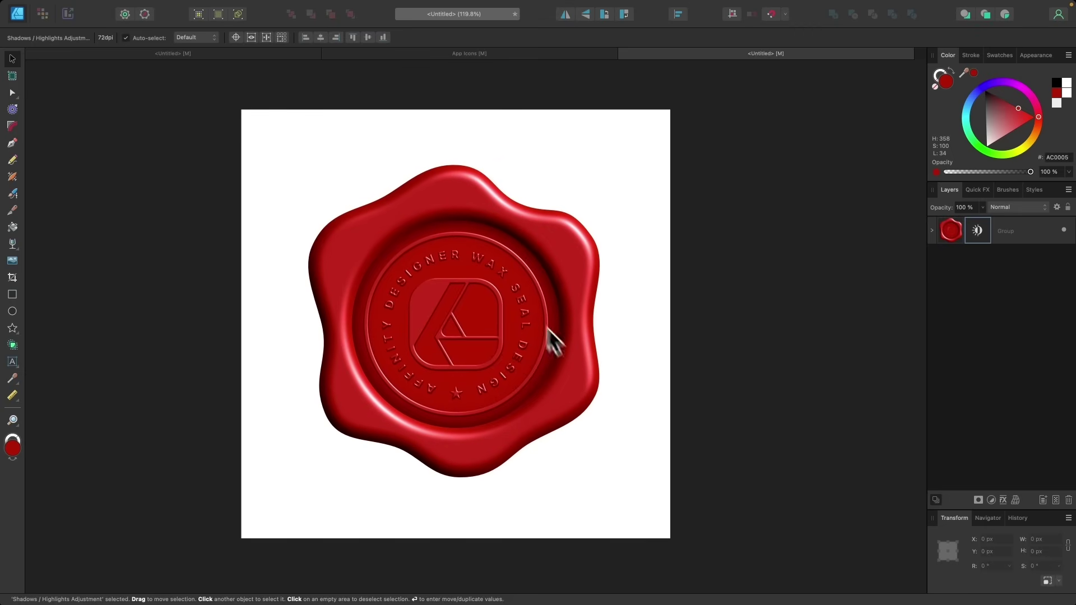
Step: Add a Levels adjustment to the seal group with a black level of 6% and a white level of 94%
{"action": "left_click", "coordinate": [965, 239]}
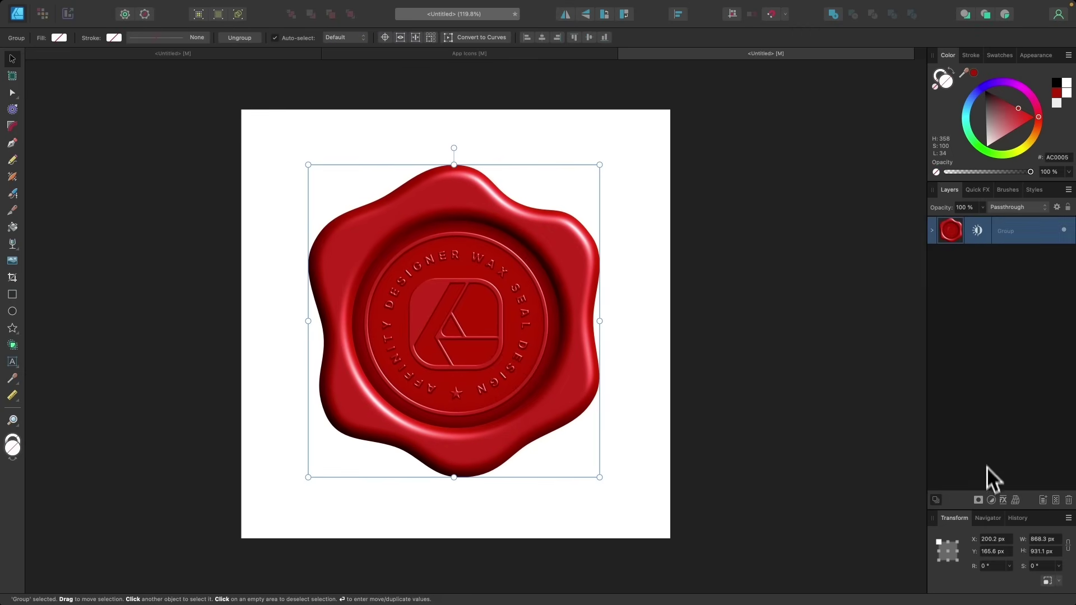
{"action": "left_click", "coordinate": [989, 504]}
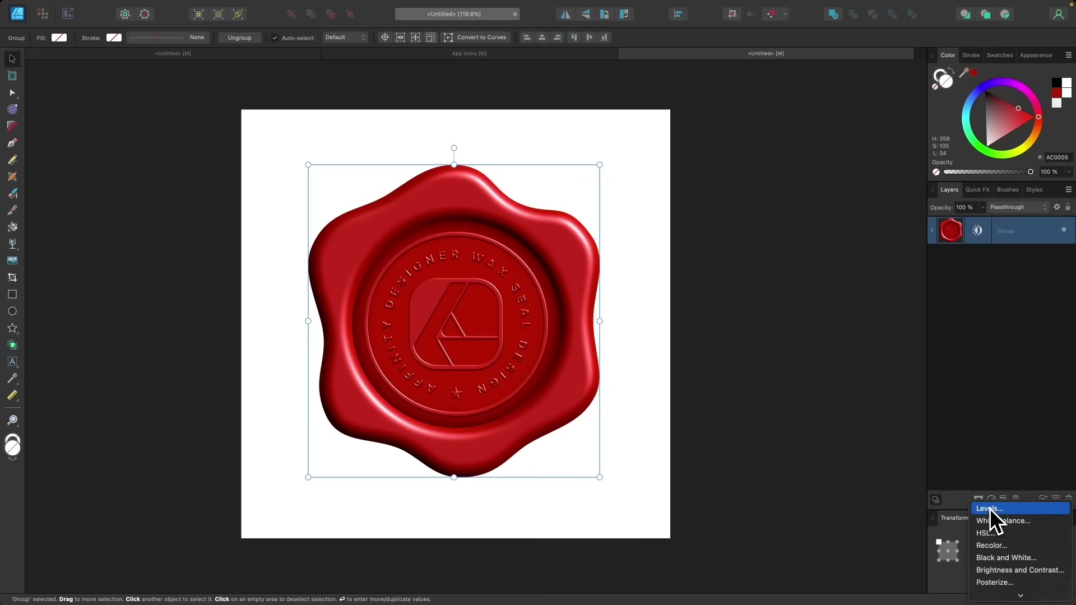
{"action": "left_click", "coordinate": [990, 509]}
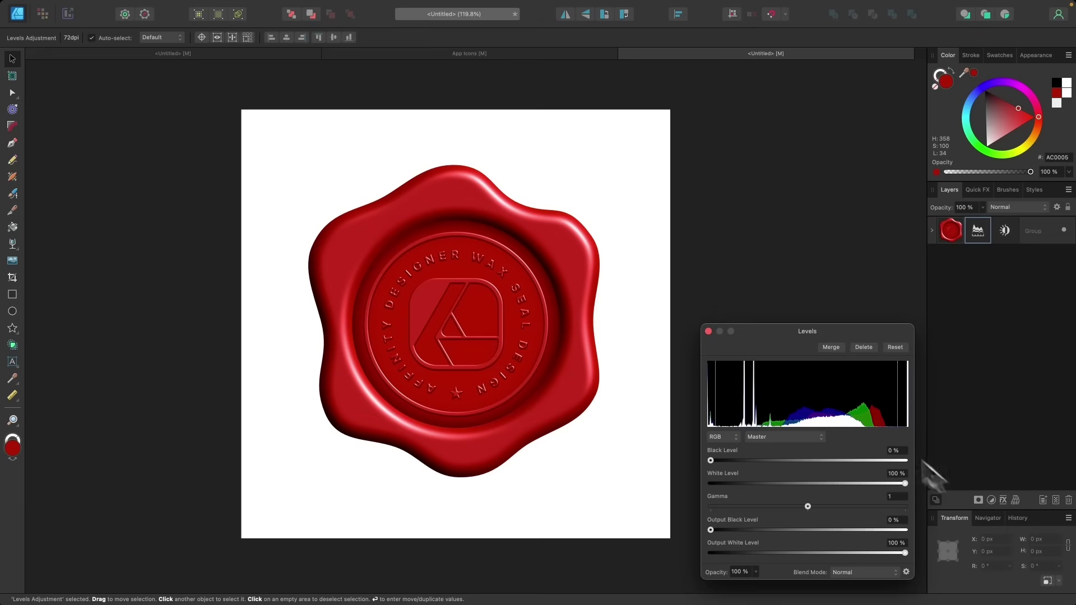
{"action": "left_click_drag", "start_coordinate": [711, 460], "coordinate": [722, 464]}
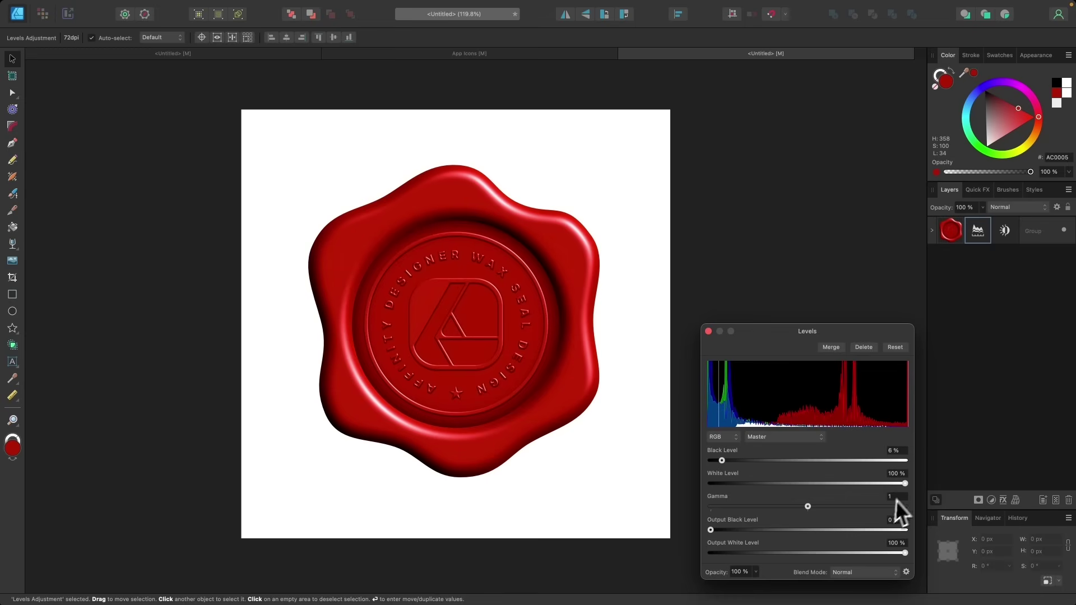
{"action": "left_click_drag", "start_coordinate": [907, 483], "coordinate": [895, 485]}
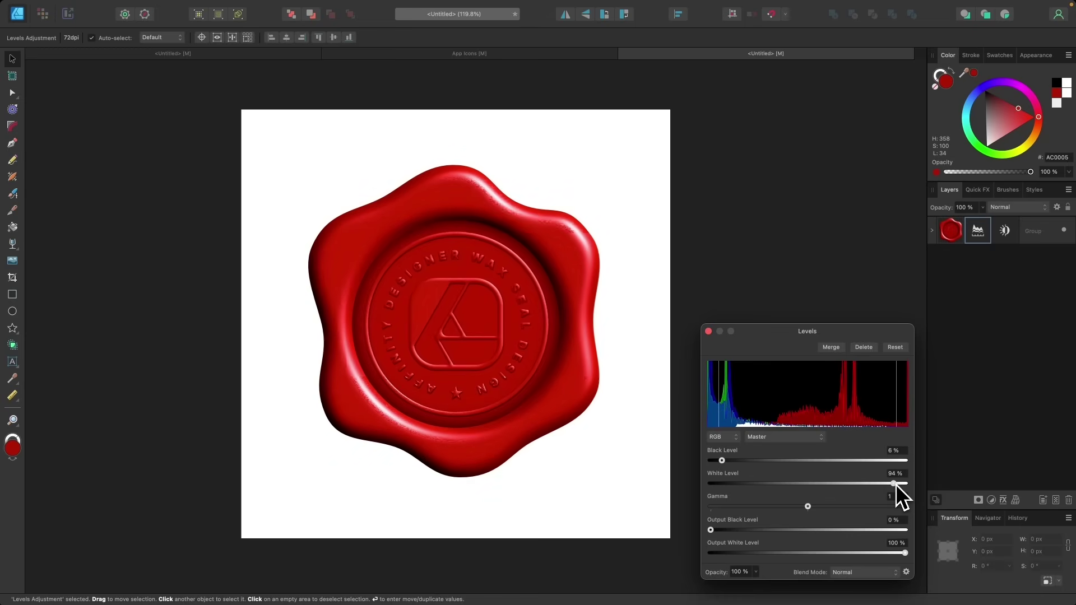
{"action": "left_click", "coordinate": [708, 332]}
{"action": "scroll", "coordinate": [570, 312], "scroll_direction": "down", "scroll_amount": 2}
{"action": "scroll", "coordinate": [510, 327], "scroll_direction": "up", "scroll_amount": 3}
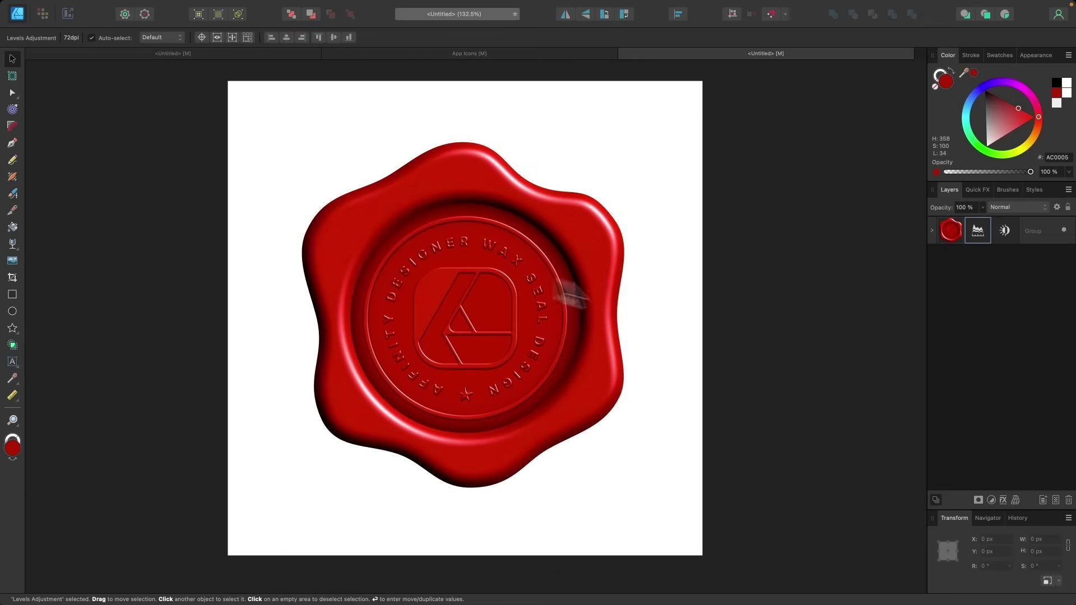
{"action": "scroll", "coordinate": [672, 358], "scroll_direction": "left", "scroll_amount": 2}
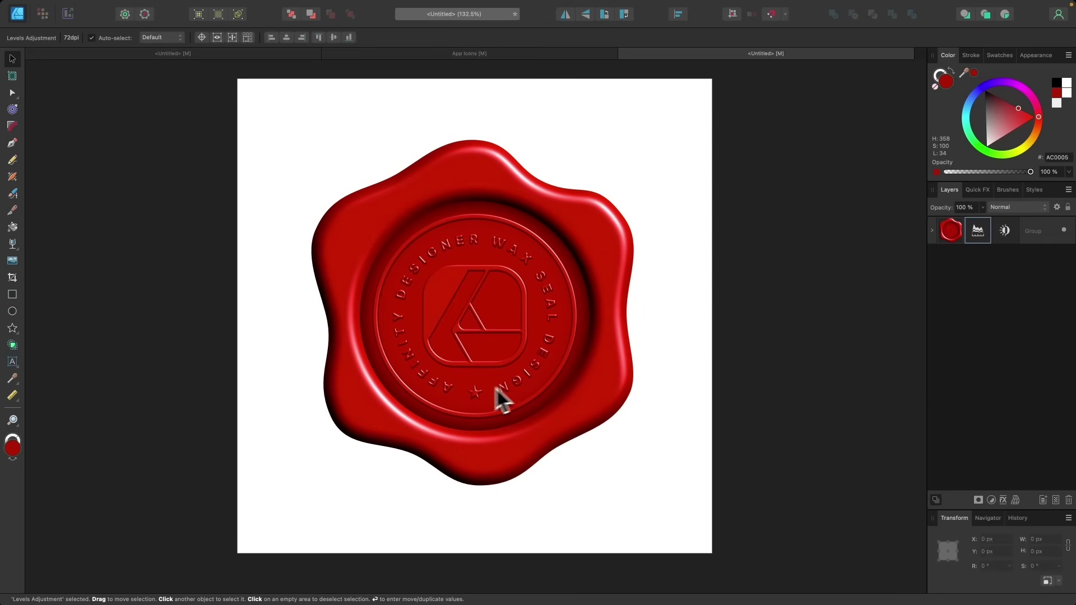
Step: Add an HSL adjustment to the seal group, shifting the reds' saturation to -19% and luminosity to 8%, then deselect it
{"action": "left_click", "coordinate": [955, 237]}
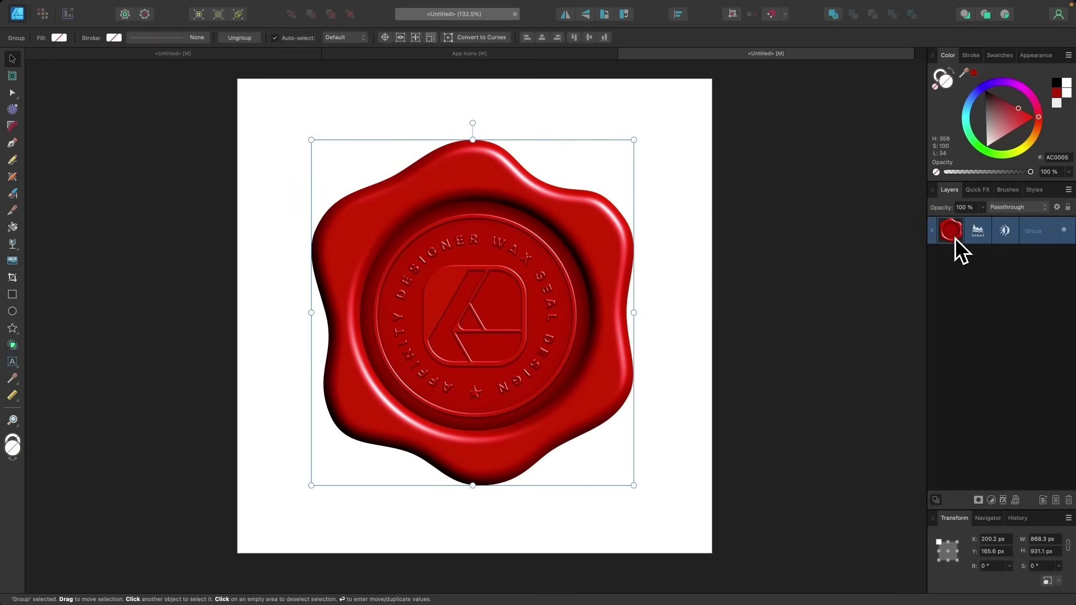
{"action": "left_click", "coordinate": [991, 500]}
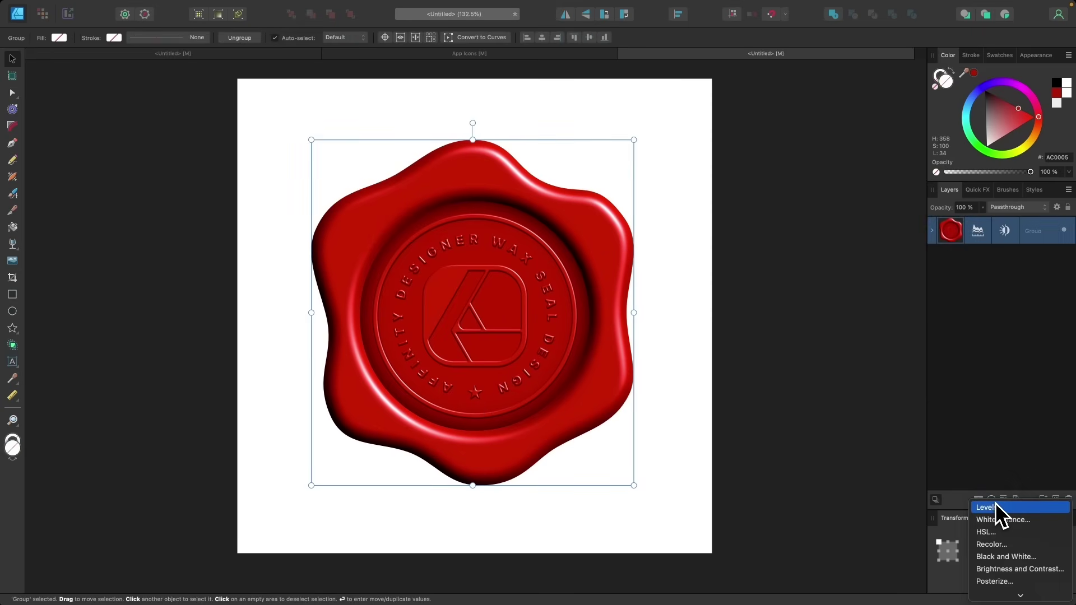
{"action": "left_click", "coordinate": [986, 346]}
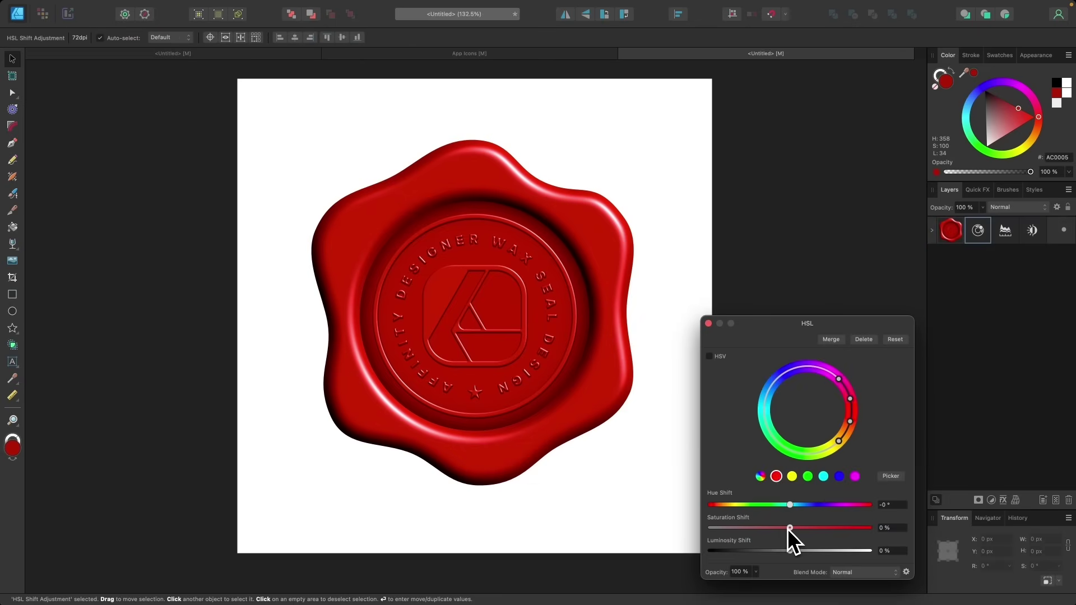
{"action": "left_click_drag", "start_coordinate": [788, 528], "coordinate": [766, 533]}
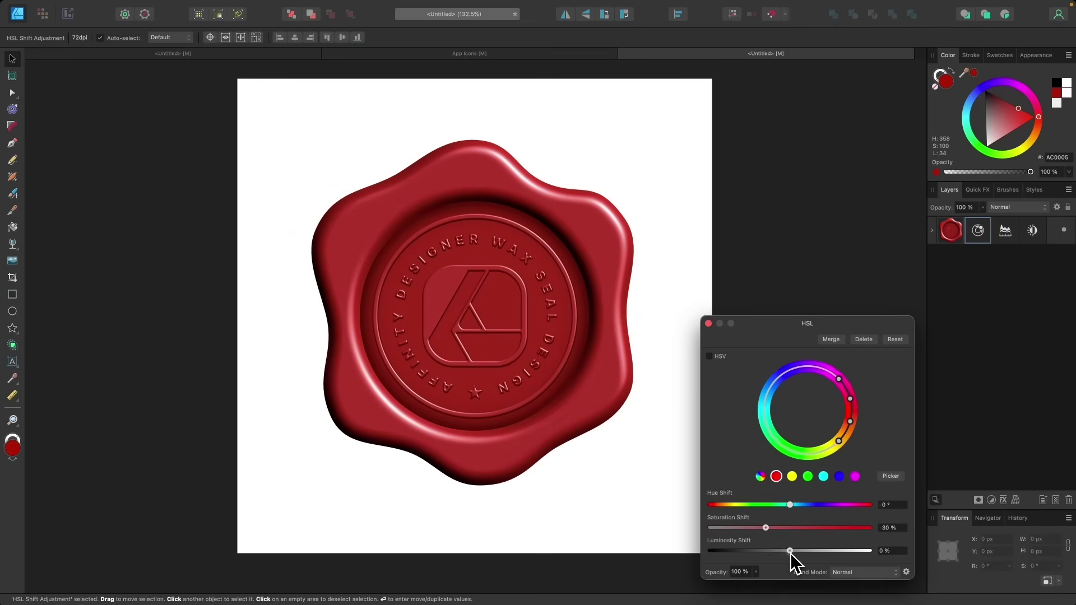
{"action": "left_click_drag", "start_coordinate": [790, 551], "coordinate": [777, 534]}
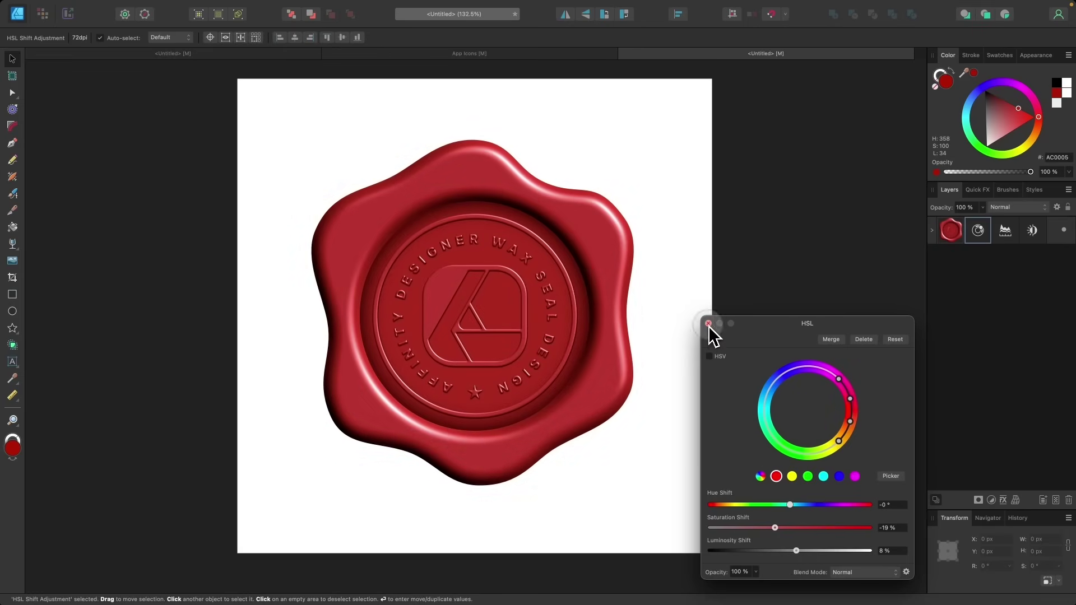
{"action": "left_click", "coordinate": [708, 324]}
{"action": "scroll", "coordinate": [708, 325], "scroll_direction": "down", "scroll_amount": 5}
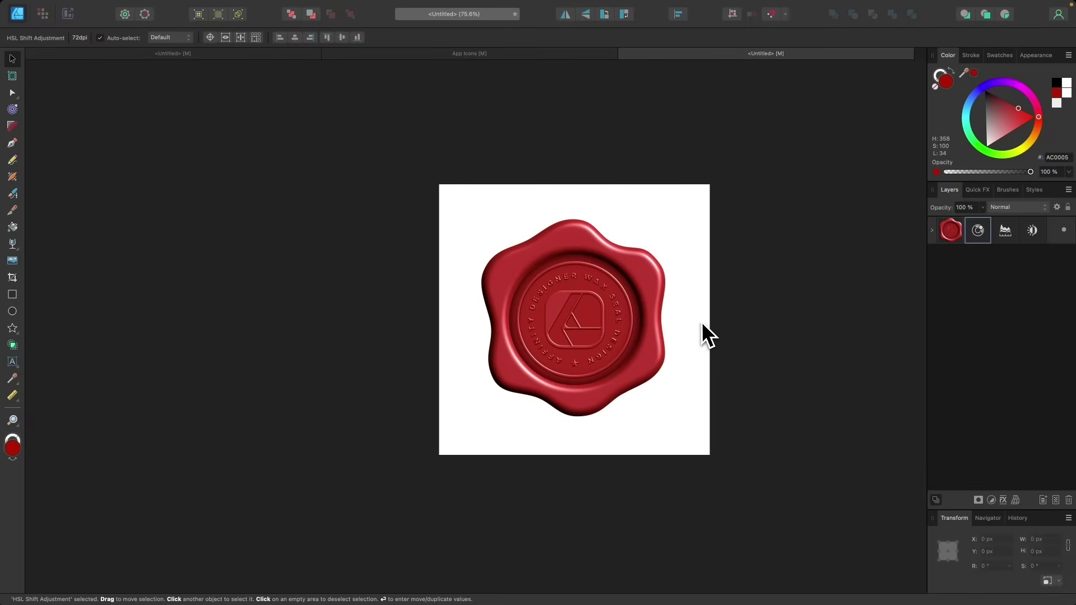
{"action": "scroll", "coordinate": [697, 321], "scroll_direction": "up", "scroll_amount": 1}
{"action": "left_click", "coordinate": [728, 320]}
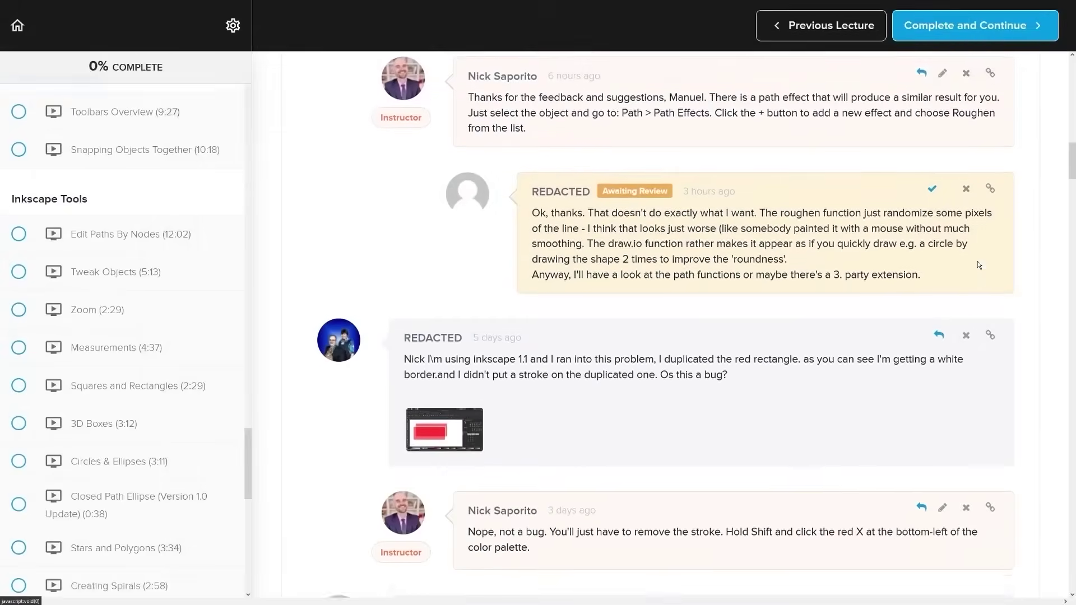
{"action": "scroll", "coordinate": [977, 261], "scroll_direction": "down", "scroll_amount": 6}
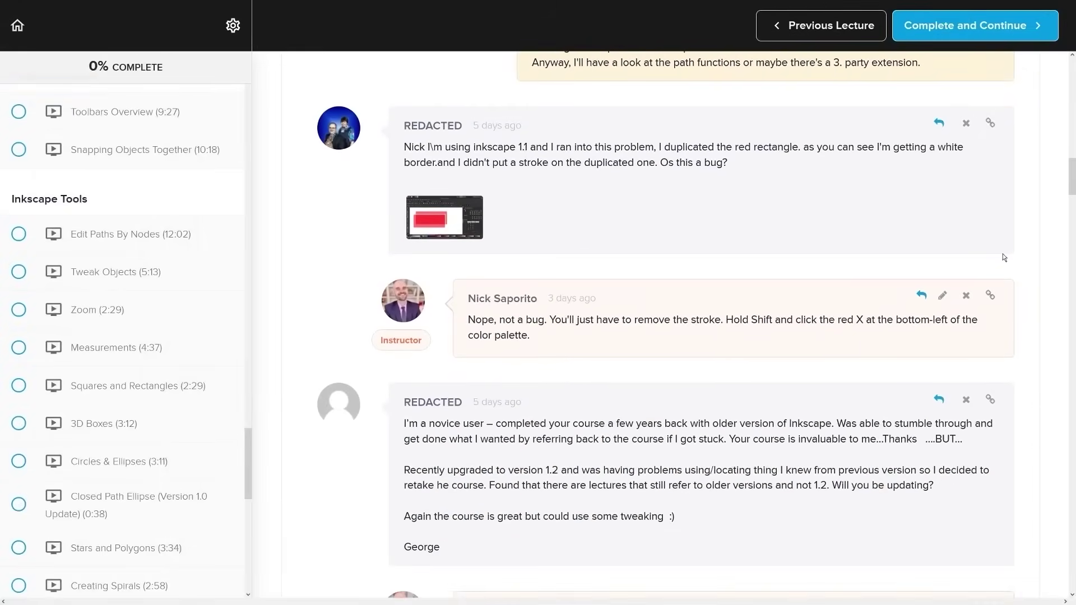
{"action": "scroll", "coordinate": [1004, 260], "scroll_direction": "down", "scroll_amount": 10}
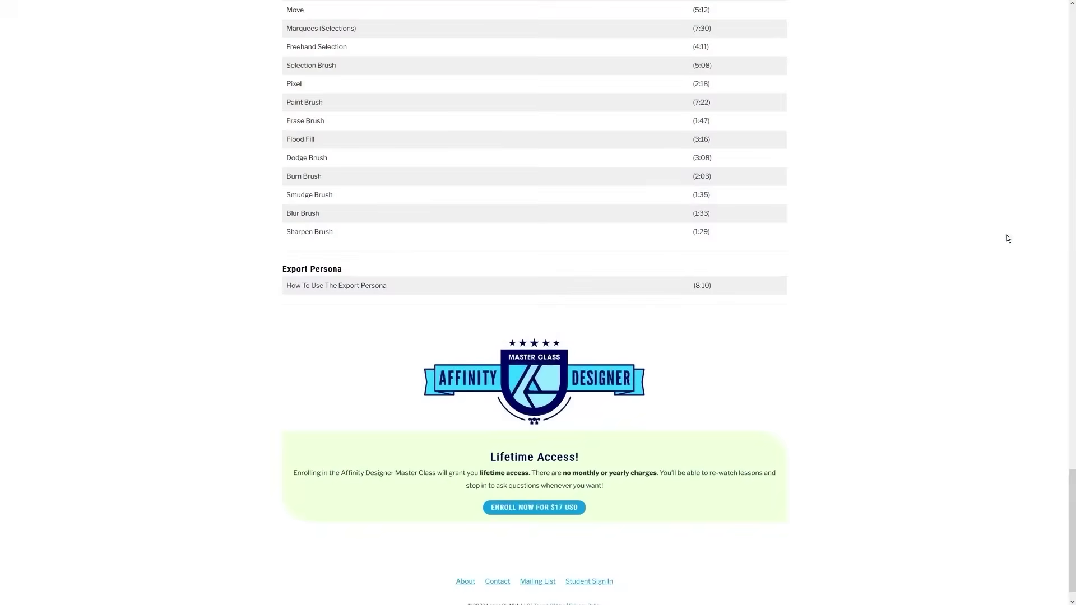
{"action": "scroll", "coordinate": [1007, 238], "scroll_direction": "down", "scroll_amount": 1}
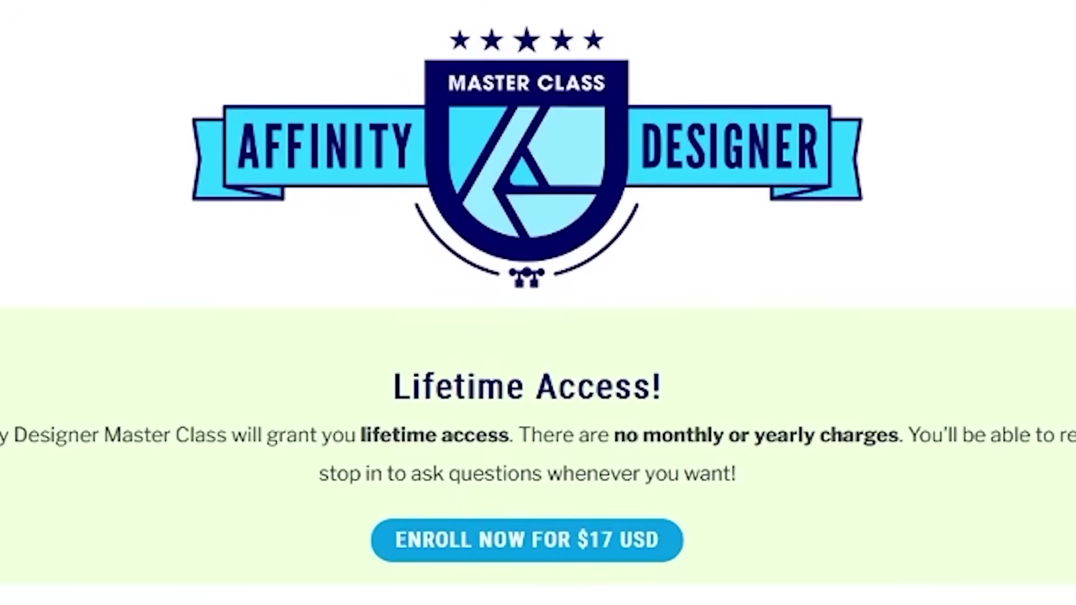